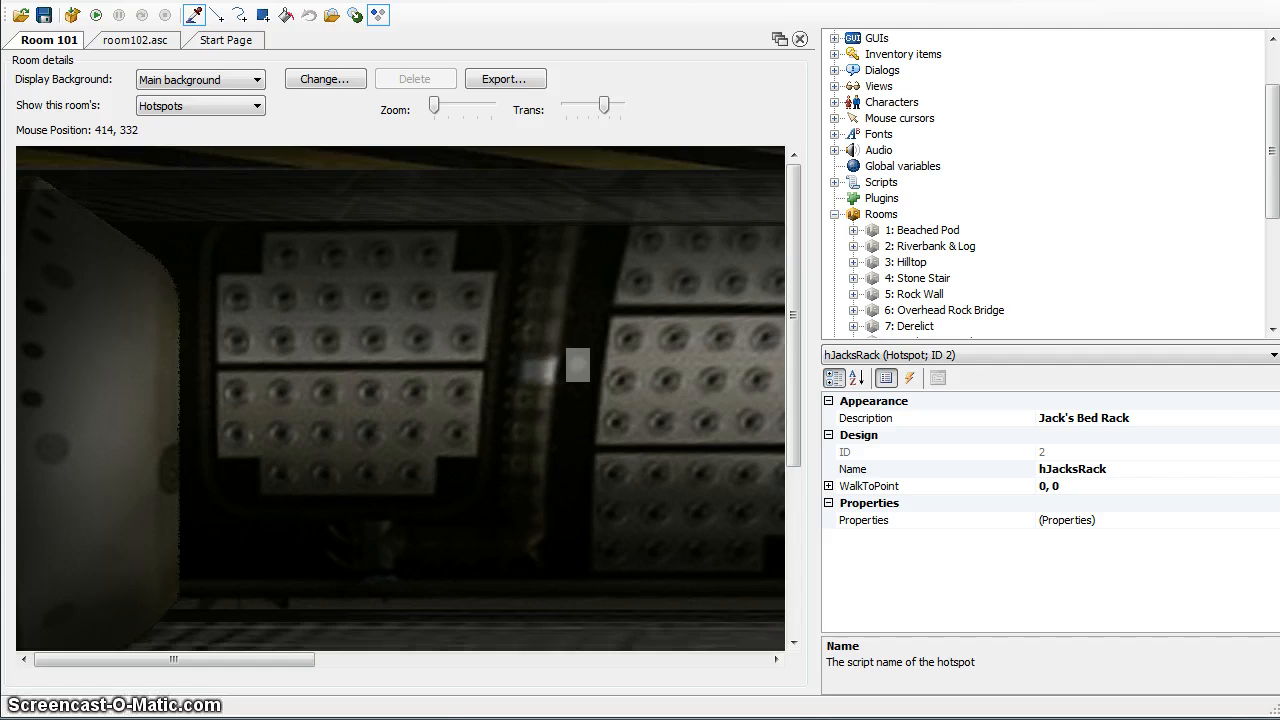
Examine the Room 101 main background across its full width and height, including the painted hotspot areas
{"action": "mouse_move", "coordinate": [791, 373]}
{"action": "left_mouse_down"}
{"action": "mouse_move", "coordinate": [785, 472]}
{"action": "mouse_move", "coordinate": [796, 358]}
{"action": "left_mouse_up"}
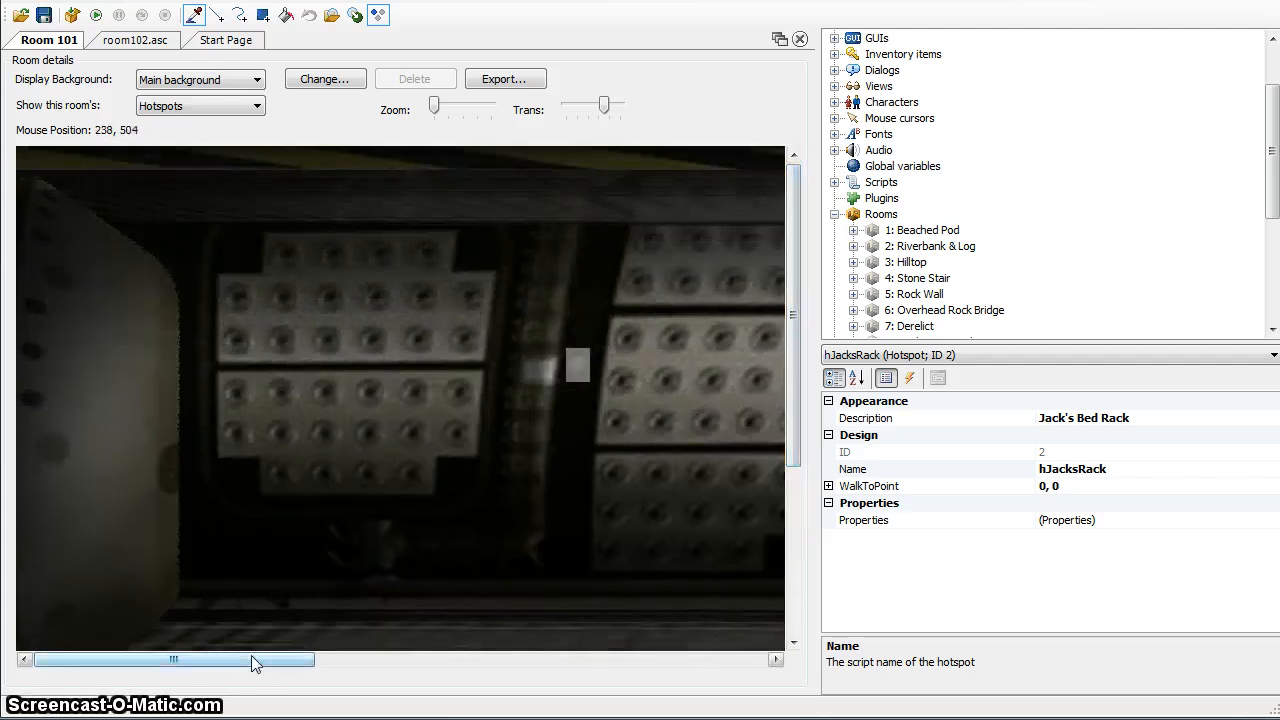
{"action": "left_click_drag", "start_coordinate": [251, 655], "coordinate": [220, 708]}
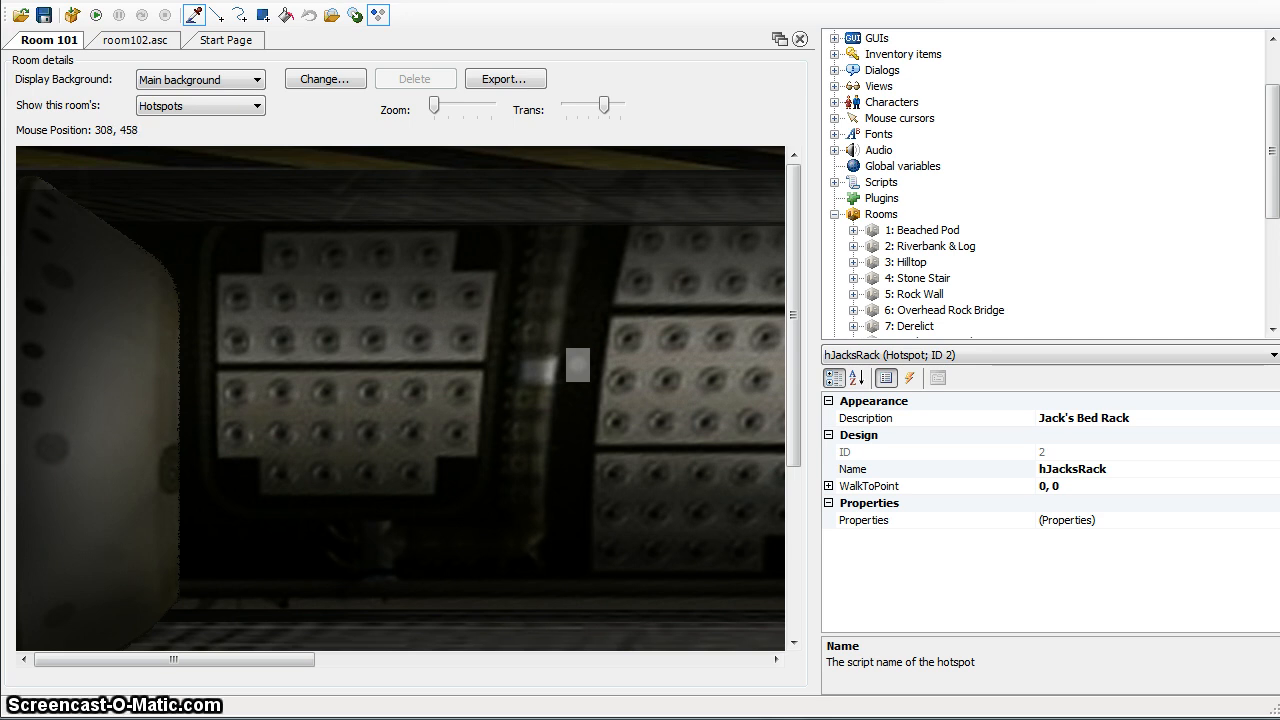
{"action": "left_click_drag", "start_coordinate": [295, 658], "coordinate": [230, 704]}
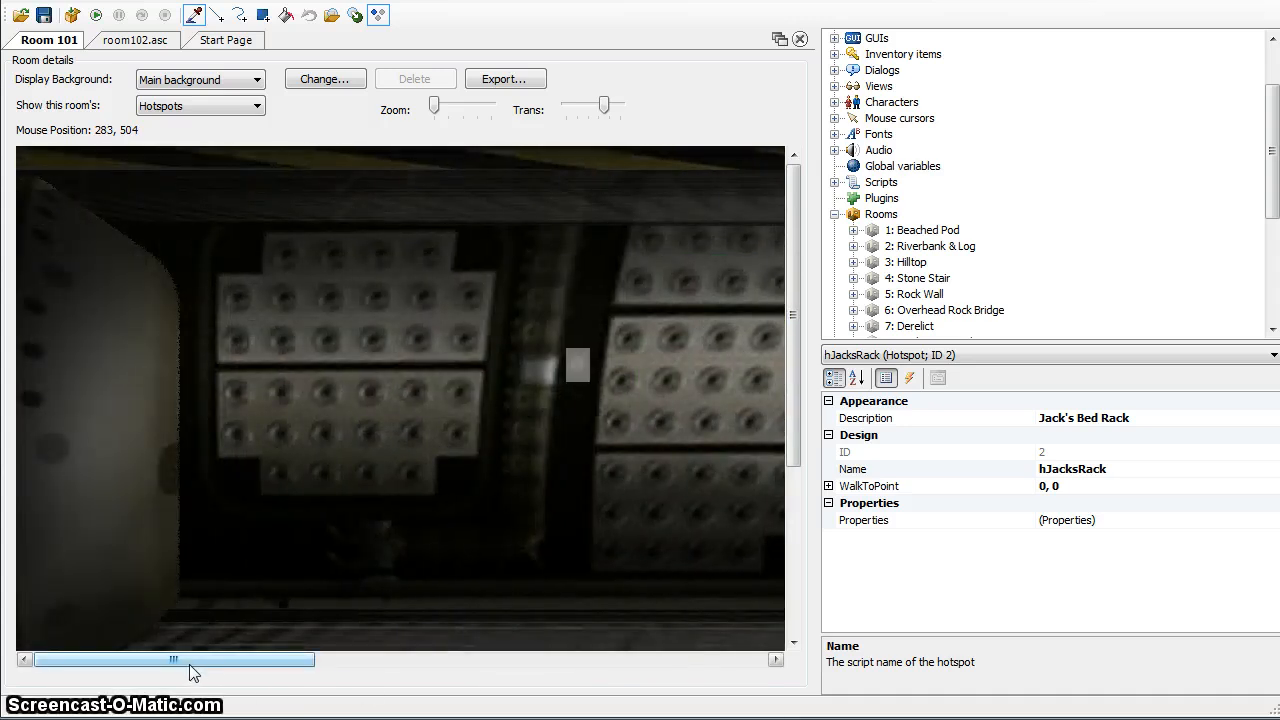
{"action": "left_click_drag", "start_coordinate": [193, 657], "coordinate": [645, 606]}
{"action": "left_click_drag", "start_coordinate": [694, 657], "coordinate": [131, 697]}
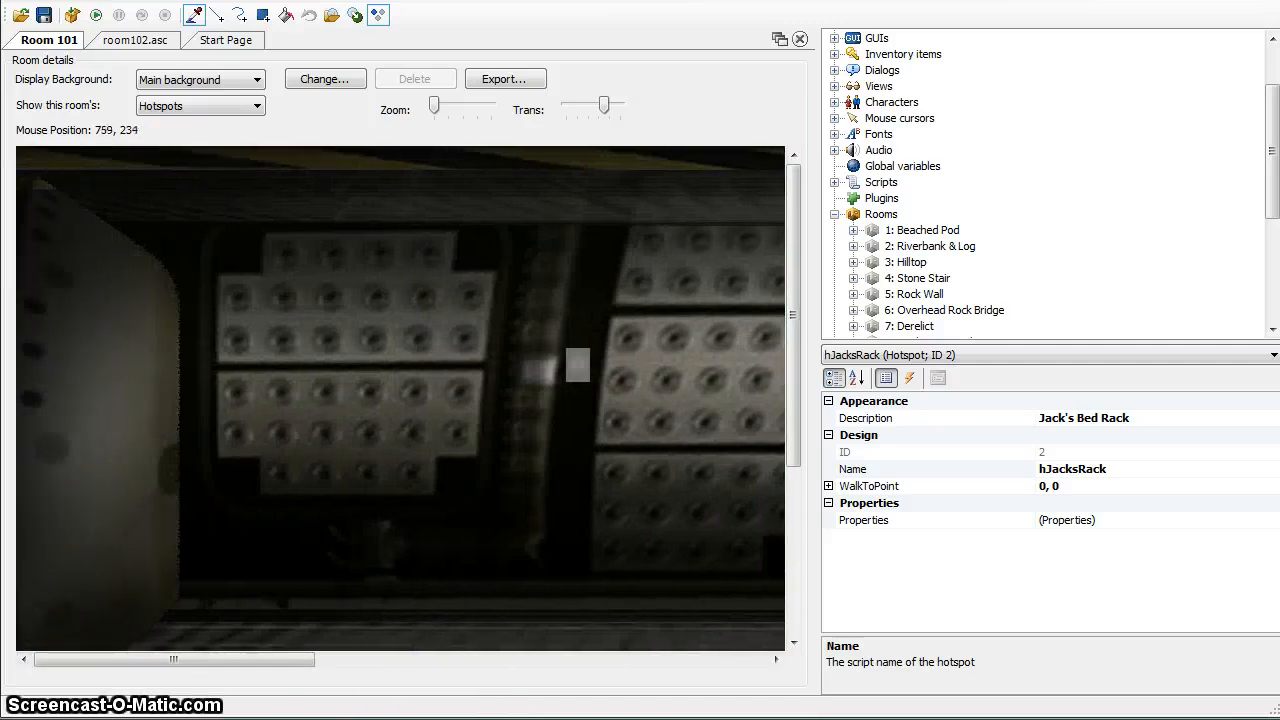
{"action": "mouse_move", "coordinate": [789, 376]}
{"action": "left_mouse_down"}
{"action": "mouse_move", "coordinate": [775, 535]}
{"action": "mouse_move", "coordinate": [815, 348]}
{"action": "mouse_move", "coordinate": [790, 545]}
{"action": "mouse_move", "coordinate": [787, 364]}
{"action": "mouse_move", "coordinate": [787, 381]}
{"action": "left_mouse_up"}
{"action": "left_click_drag", "start_coordinate": [172, 663], "coordinate": [766, 669]}
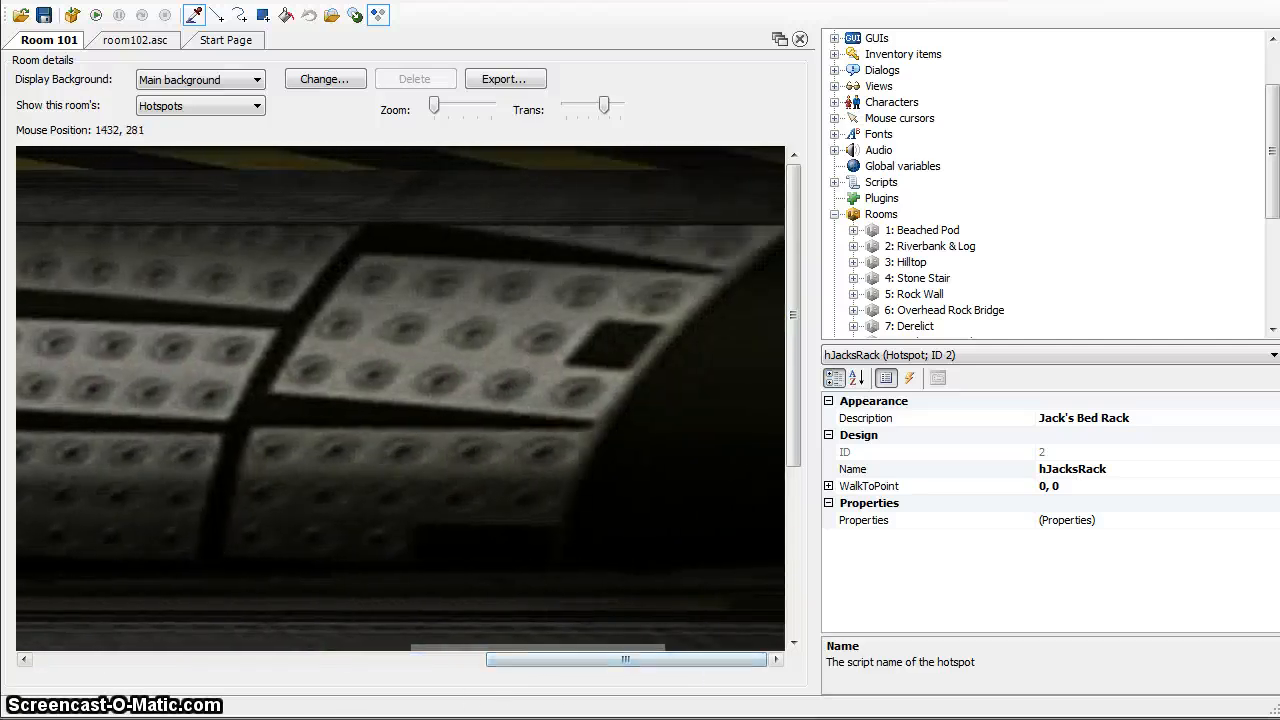
{"action": "left_click_drag", "start_coordinate": [524, 668], "coordinate": [73, 668]}
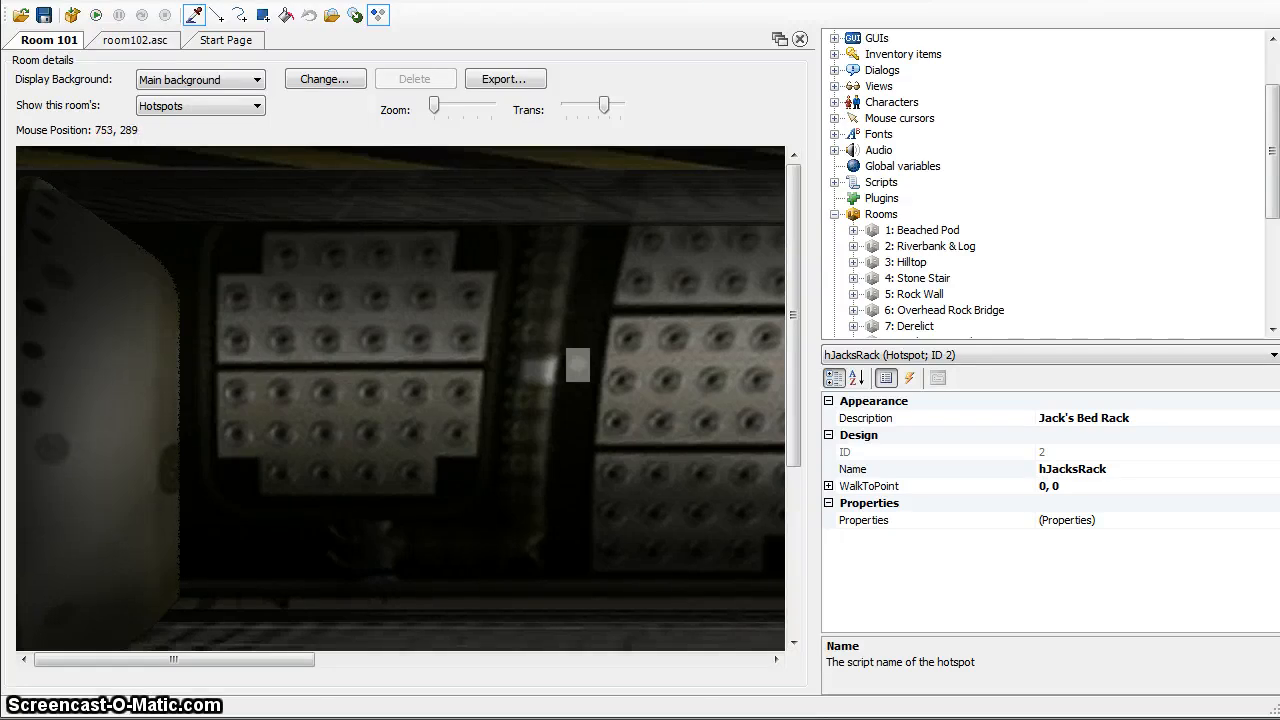
{"action": "left_click_drag", "start_coordinate": [793, 434], "coordinate": [842, 324]}
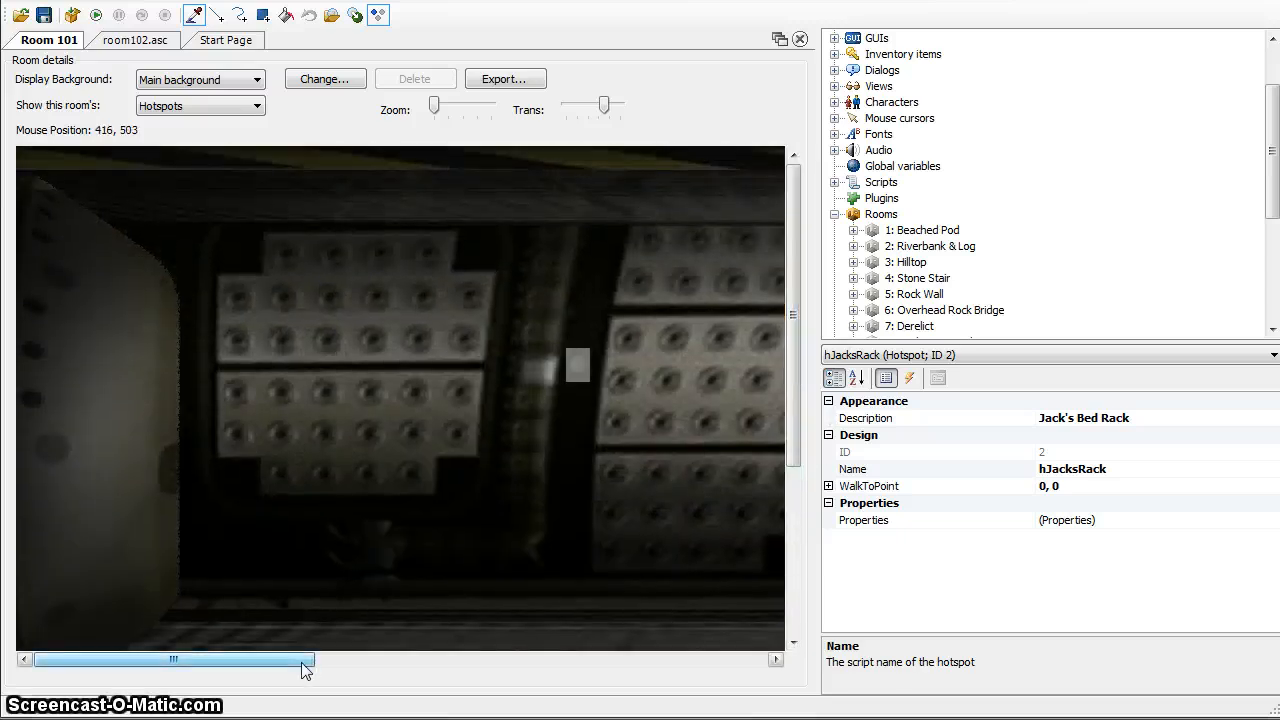
{"action": "left_click_drag", "start_coordinate": [309, 661], "coordinate": [185, 676]}
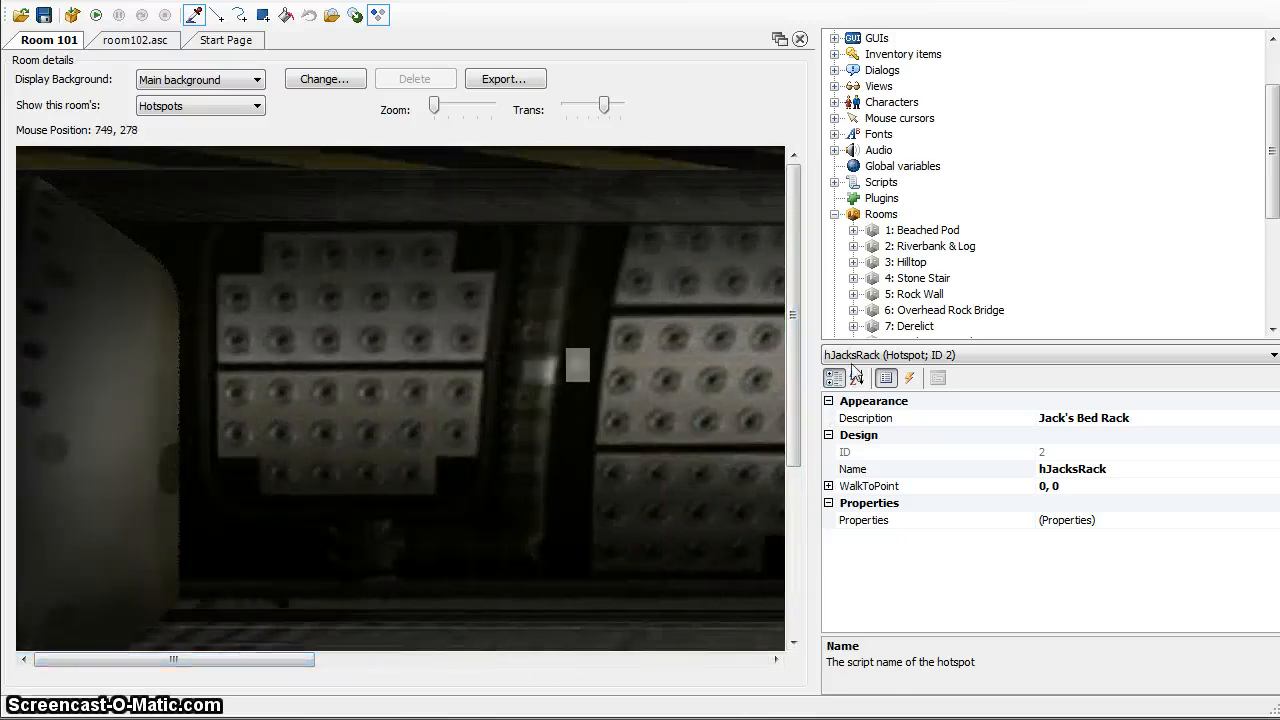
{"action": "mouse_move", "coordinate": [795, 323]}
{"action": "left_mouse_down"}
{"action": "mouse_move", "coordinate": [767, 420]}
{"action": "mouse_move", "coordinate": [784, 310]}
{"action": "left_mouse_up"}
{"action": "mouse_move", "coordinate": [300, 663]}
{"action": "left_mouse_down"}
{"action": "mouse_move", "coordinate": [718, 685]}
{"action": "mouse_move", "coordinate": [737, 677]}
{"action": "mouse_move", "coordinate": [417, 681]}
{"action": "mouse_move", "coordinate": [534, 651]}
{"action": "mouse_move", "coordinate": [741, 636]}
{"action": "mouse_move", "coordinate": [250, 660]}
{"action": "mouse_move", "coordinate": [293, 660]}
{"action": "left_mouse_up"}
{"action": "mouse_move", "coordinate": [790, 336]}
{"action": "left_mouse_down"}
{"action": "mouse_move", "coordinate": [763, 503]}
{"action": "mouse_move", "coordinate": [818, 342]}
{"action": "mouse_move", "coordinate": [805, 316]}
{"action": "left_mouse_up"}
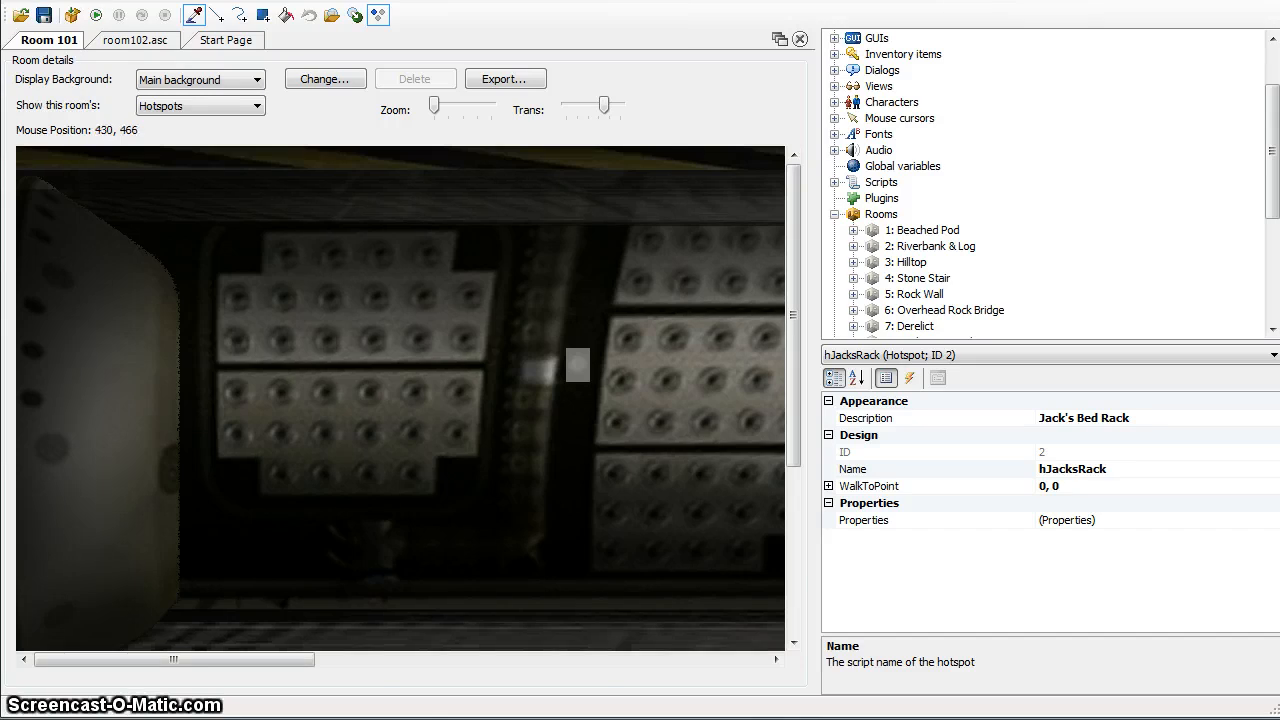
{"action": "left_click_drag", "start_coordinate": [234, 662], "coordinate": [372, 660]}
{"action": "mouse_move", "coordinate": [796, 344]}
{"action": "left_mouse_down"}
{"action": "mouse_move", "coordinate": [808, 557]}
{"action": "mouse_move", "coordinate": [814, 300]}
{"action": "mouse_move", "coordinate": [812, 335]}
{"action": "left_mouse_up"}
{"action": "left_click_drag", "start_coordinate": [174, 660], "coordinate": [200, 670]}
{"action": "left_click_drag", "start_coordinate": [792, 300], "coordinate": [815, 270]}
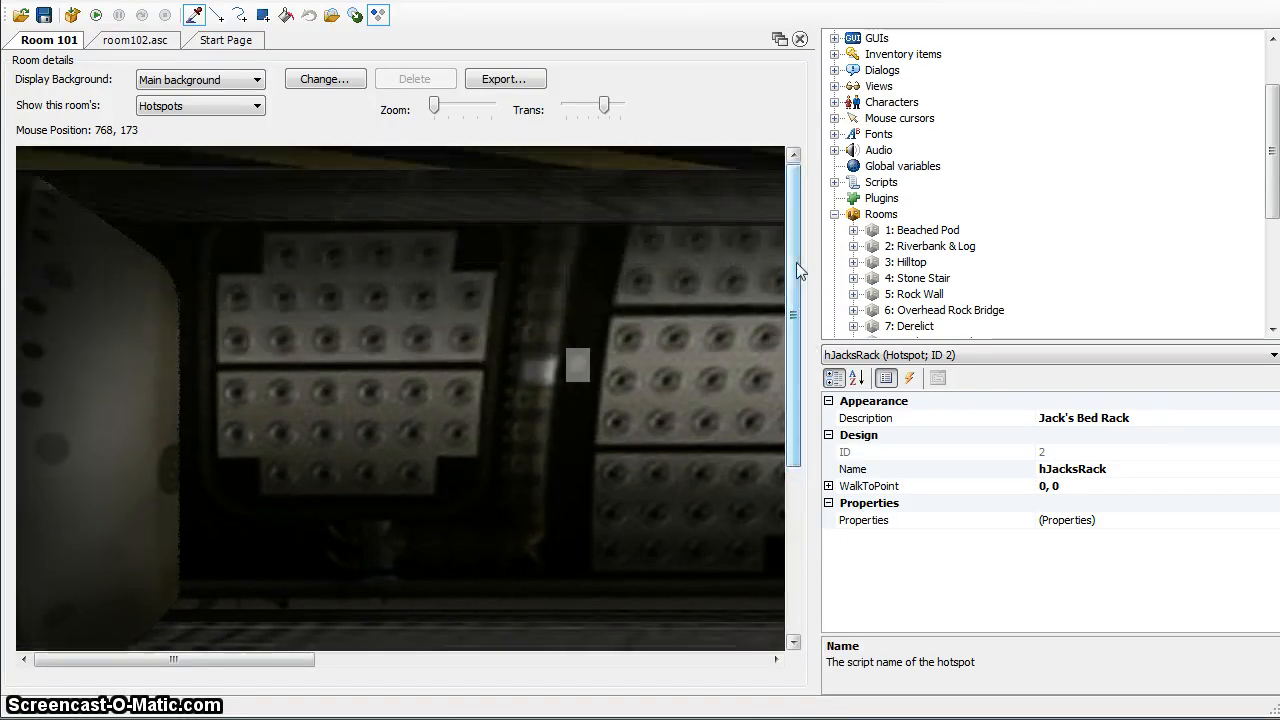
{"action": "left_click_drag", "start_coordinate": [283, 666], "coordinate": [309, 674]}
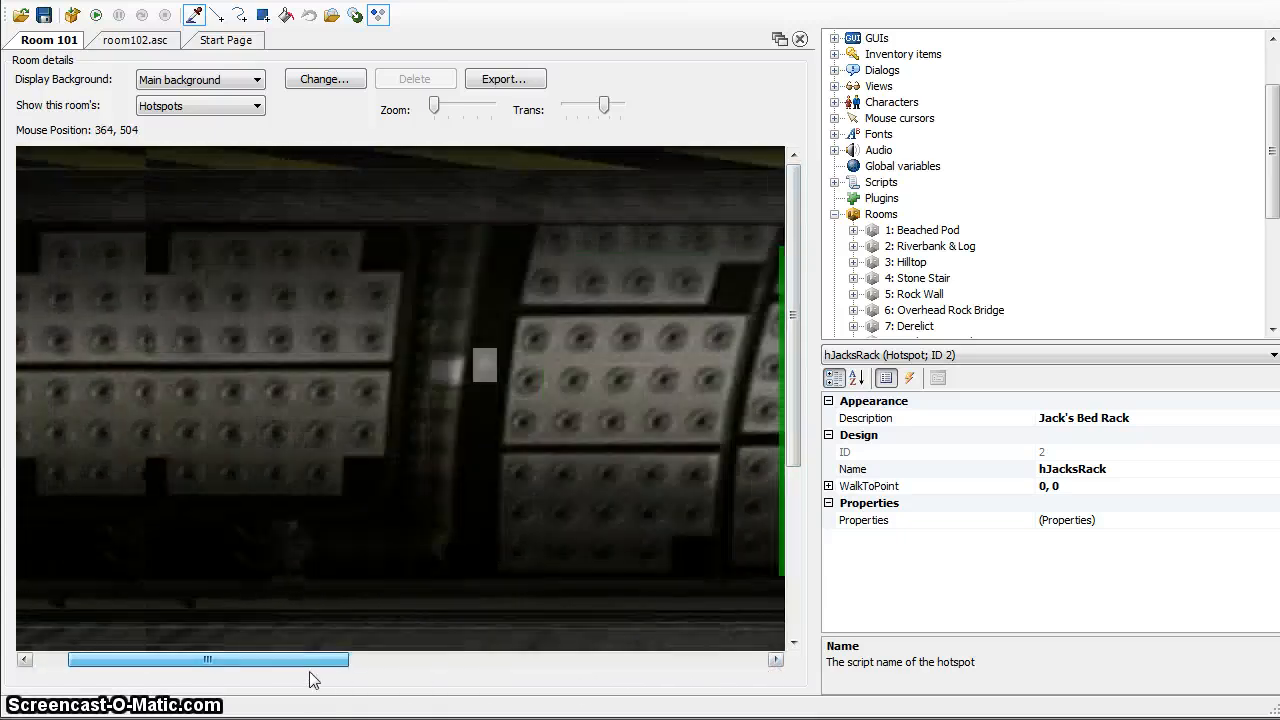
{"action": "mouse_move", "coordinate": [794, 321]}
{"action": "left_mouse_down"}
{"action": "mouse_move", "coordinate": [786, 537]}
{"action": "mouse_move", "coordinate": [786, 331]}
{"action": "left_mouse_up"}
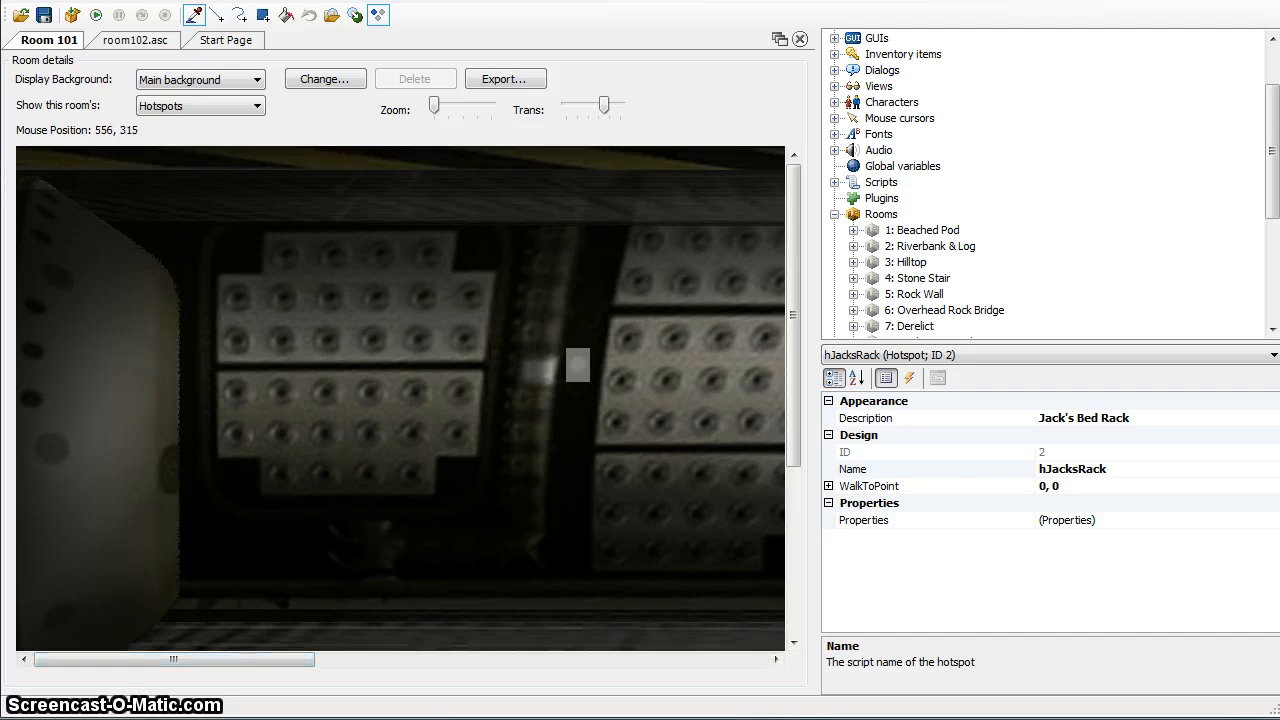
{"action": "mouse_move", "coordinate": [323, 663]}
{"action": "left_mouse_down"}
{"action": "mouse_move", "coordinate": [757, 658]}
{"action": "mouse_move", "coordinate": [234, 662]}
{"action": "mouse_move", "coordinate": [298, 660]}
{"action": "left_mouse_up"}
{"action": "left_click_drag", "start_coordinate": [794, 200], "coordinate": [800, 272]}
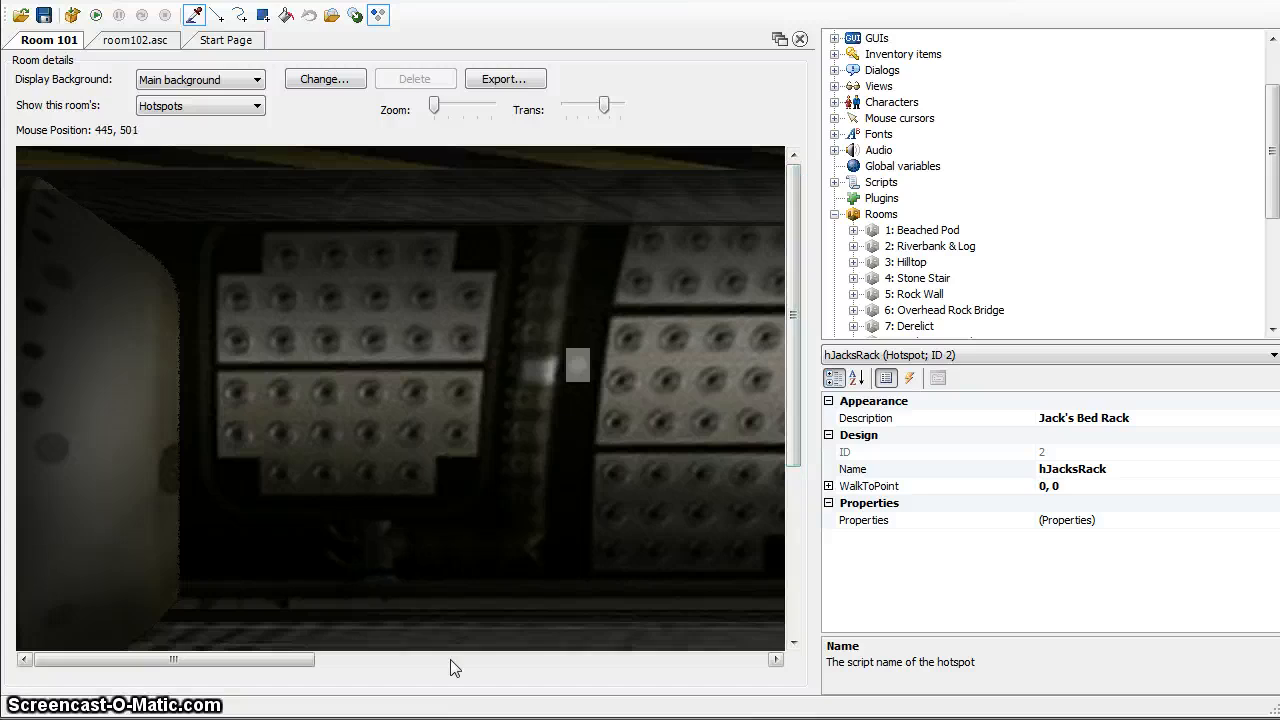
{"action": "left_click_drag", "start_coordinate": [300, 663], "coordinate": [734, 659]}
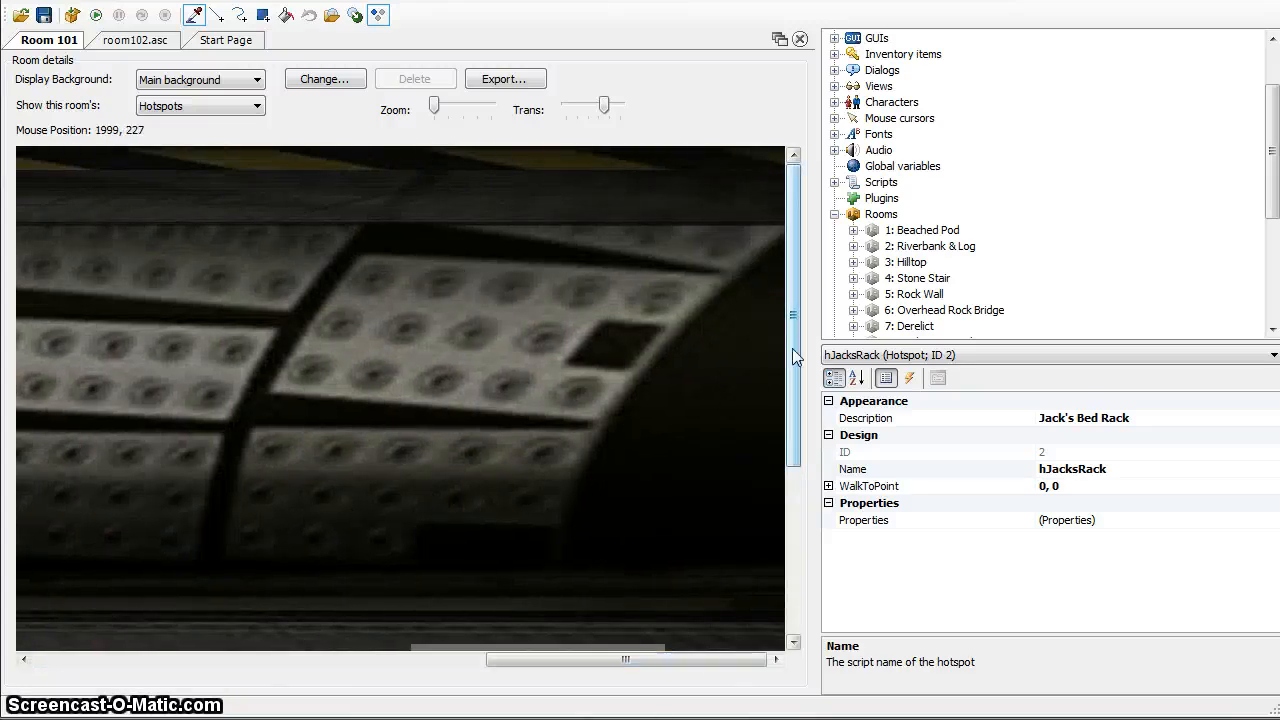
{"action": "left_click_drag", "start_coordinate": [792, 348], "coordinate": [776, 592]}
{"action": "left_click_drag", "start_coordinate": [737, 658], "coordinate": [232, 675]}
{"action": "left_click_drag", "start_coordinate": [793, 523], "coordinate": [798, 335]}
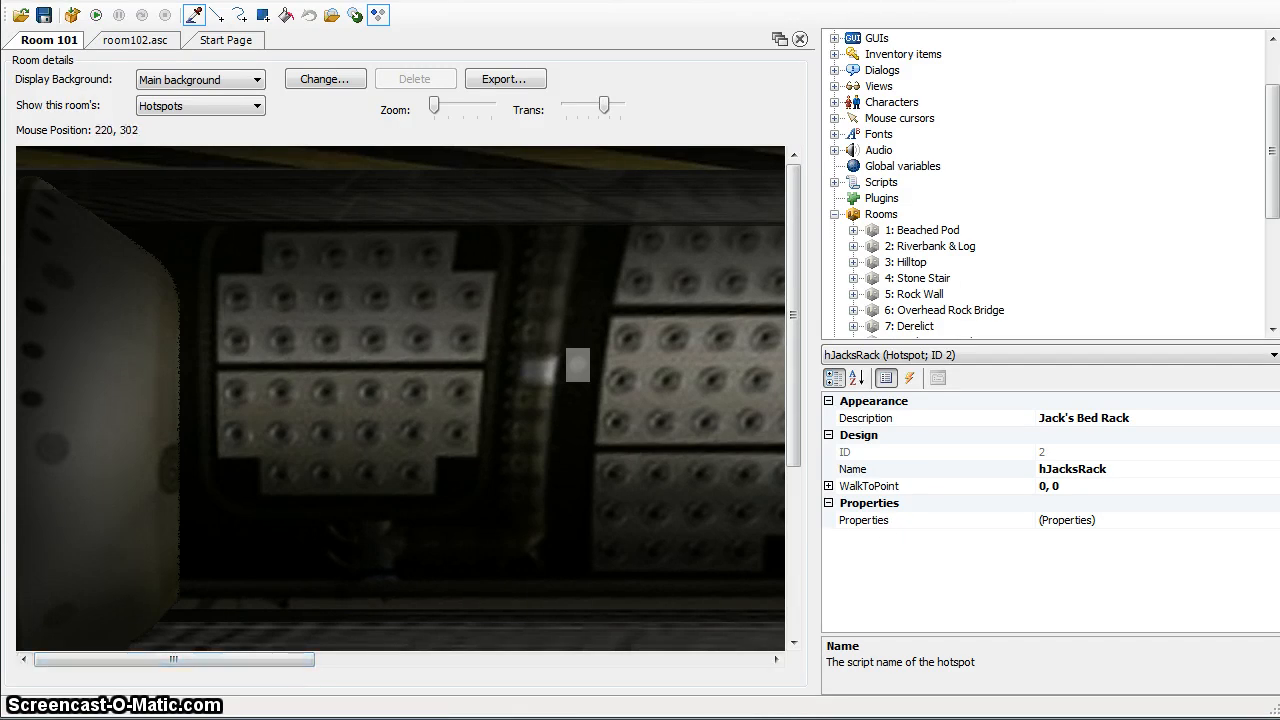
{"action": "left_click_drag", "start_coordinate": [297, 664], "coordinate": [240, 656]}
{"action": "left_click_drag", "start_coordinate": [310, 660], "coordinate": [235, 674]}
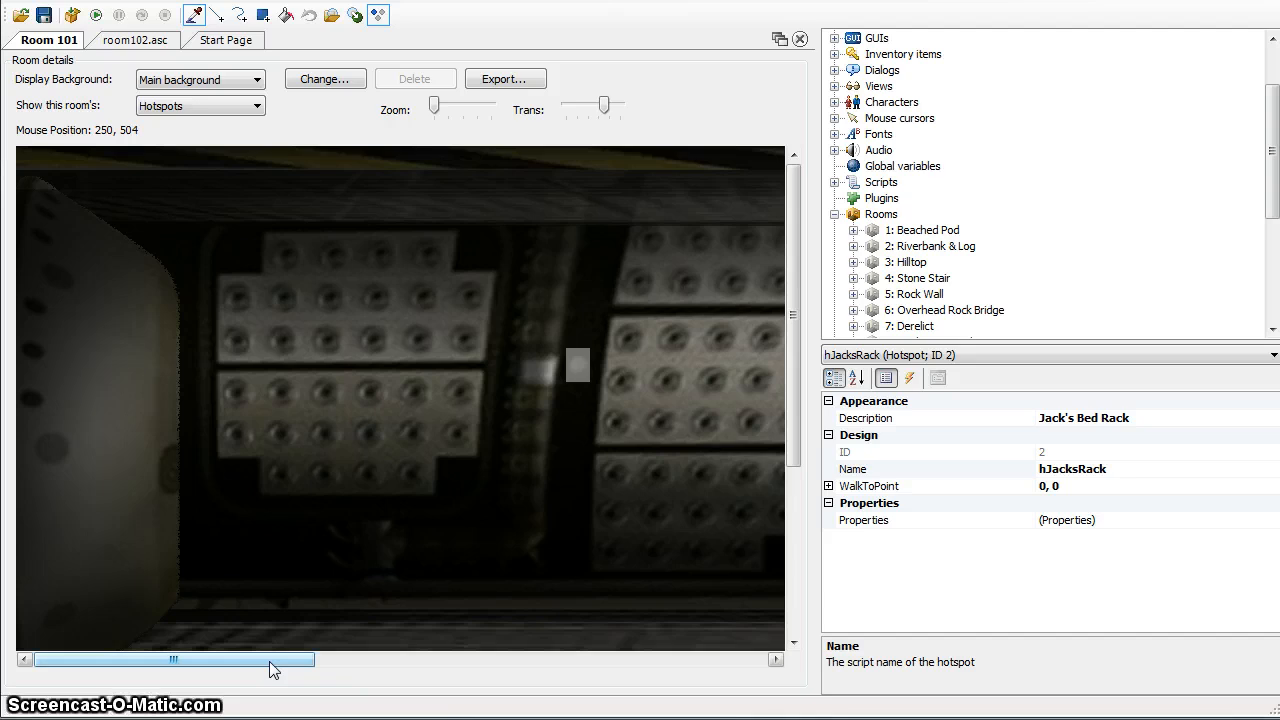
{"action": "left_click_drag", "start_coordinate": [274, 669], "coordinate": [418, 669]}
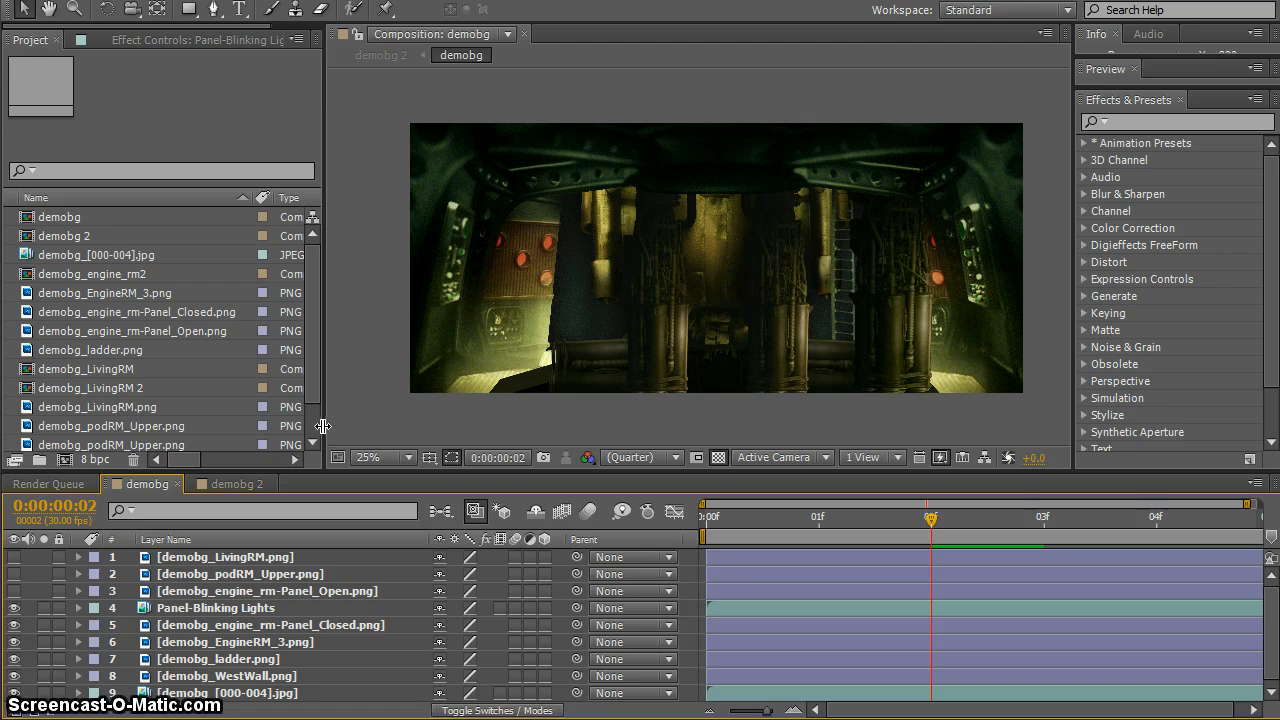
Switch to After Effects and enlarge the demobg composition viewer by shrinking the project, timeline and effects areas
{"action": "left_click_drag", "start_coordinate": [321, 425], "coordinate": [228, 426]}
{"action": "left_click_drag", "start_coordinate": [258, 470], "coordinate": [240, 612]}
{"action": "left_click_drag", "start_coordinate": [234, 543], "coordinate": [90, 540]}
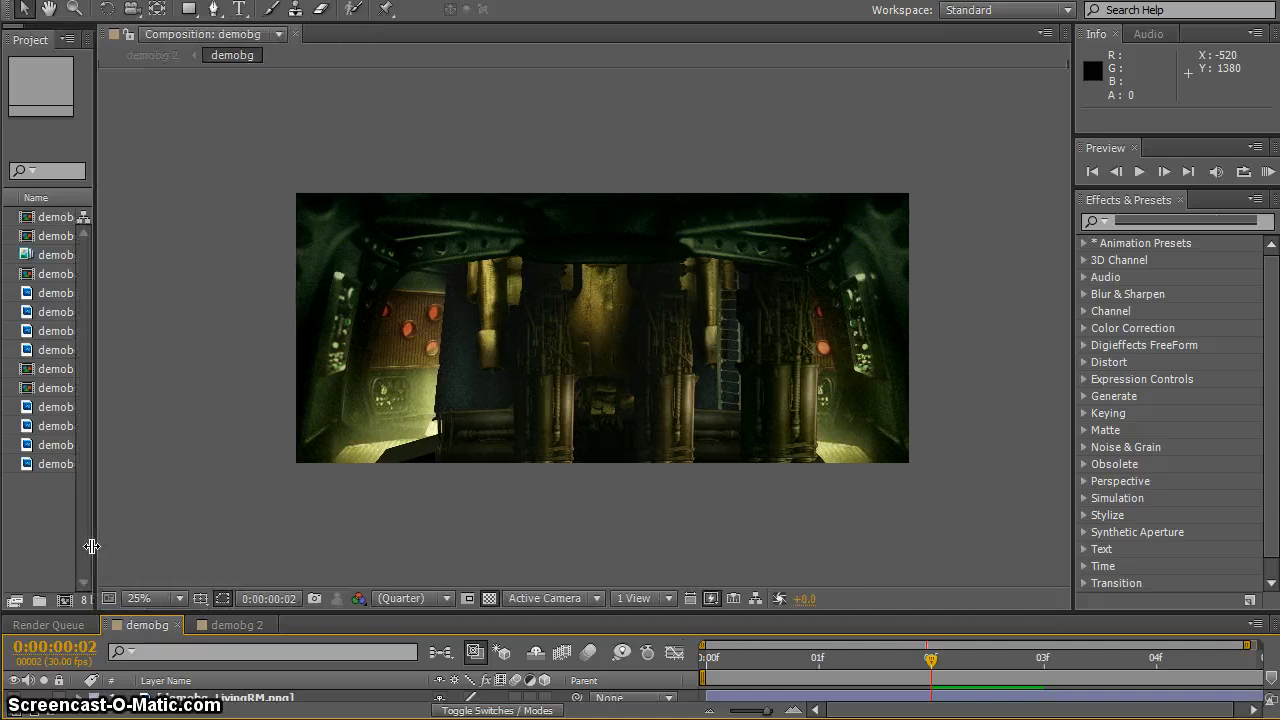
{"action": "left_click_drag", "start_coordinate": [1073, 450], "coordinate": [1163, 450]}
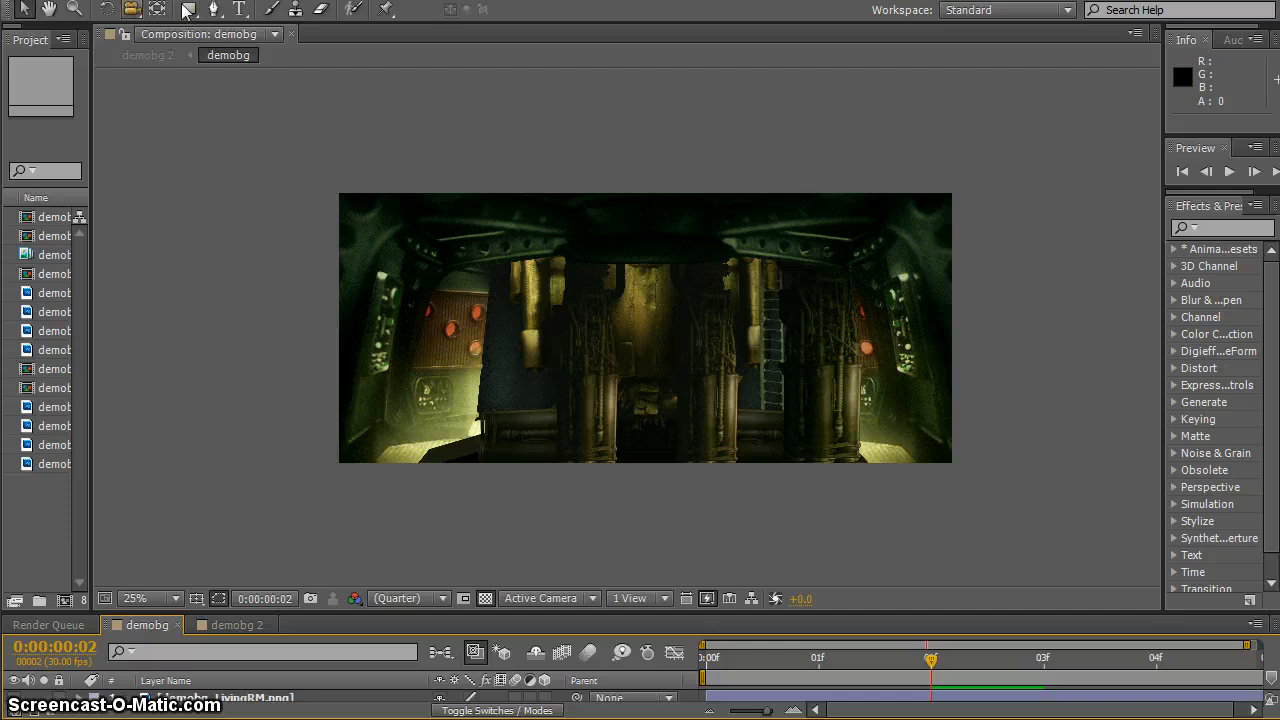
Magnify the demobg composition to 50% and examine the engine room artwork across the frame
{"action": "key", "text": "z"}
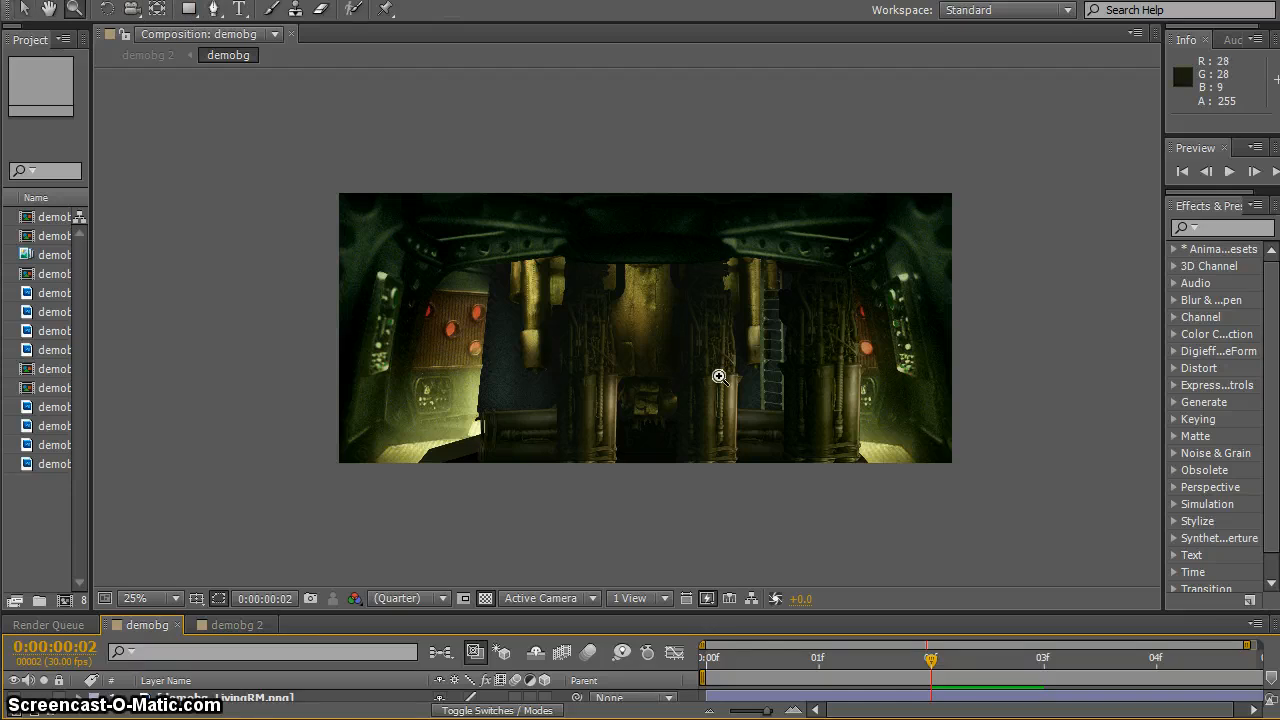
{"action": "left_click", "coordinate": [717, 374]}
{"action": "key", "text": "h"}
{"action": "mouse_move", "coordinate": [600, 386]}
{"action": "left_mouse_down"}
{"action": "mouse_move", "coordinate": [789, 502]}
{"action": "mouse_move", "coordinate": [828, 508]}
{"action": "mouse_move", "coordinate": [852, 473]}
{"action": "mouse_move", "coordinate": [808, 444]}
{"action": "mouse_move", "coordinate": [835, 458]}
{"action": "mouse_move", "coordinate": [828, 471]}
{"action": "left_mouse_up"}
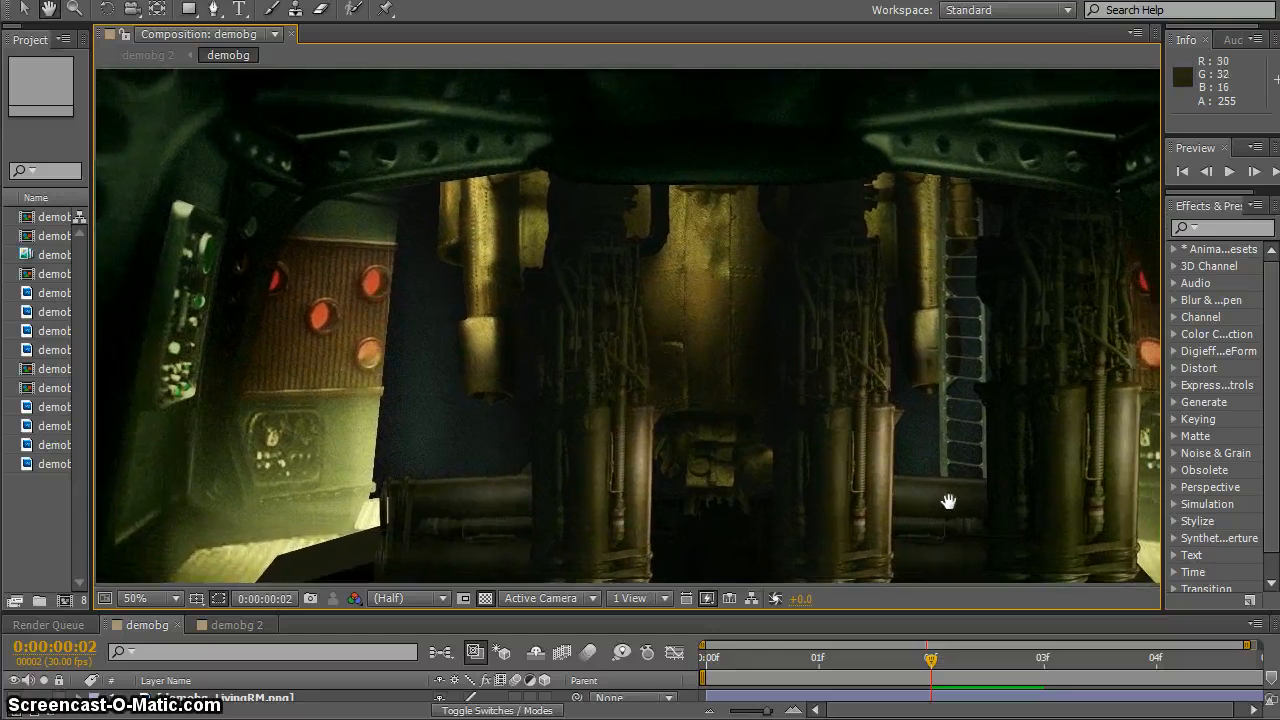
{"action": "left_click_drag", "start_coordinate": [946, 503], "coordinate": [748, 507]}
{"action": "left_click_drag", "start_coordinate": [506, 469], "coordinate": [697, 449]}
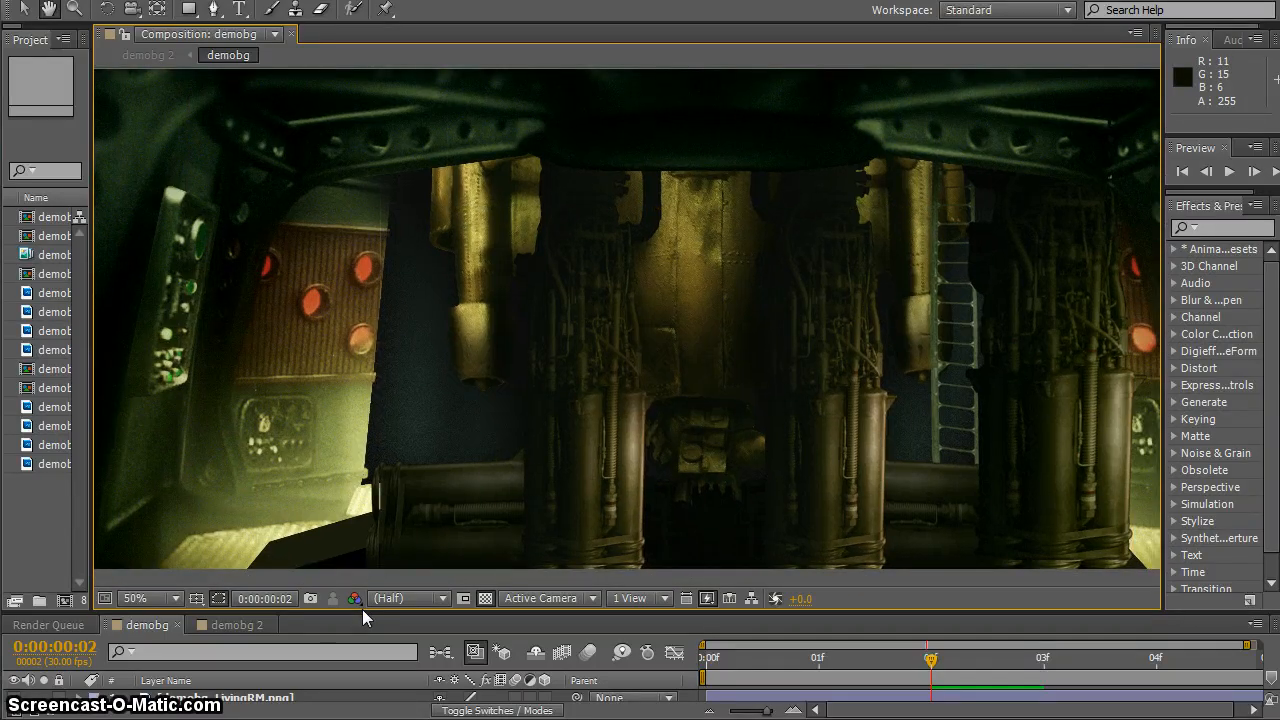
Bring the demobg layer list back into view and hide the demobg_EngineRM_3.png layer
{"action": "left_click_drag", "start_coordinate": [362, 612], "coordinate": [362, 470]}
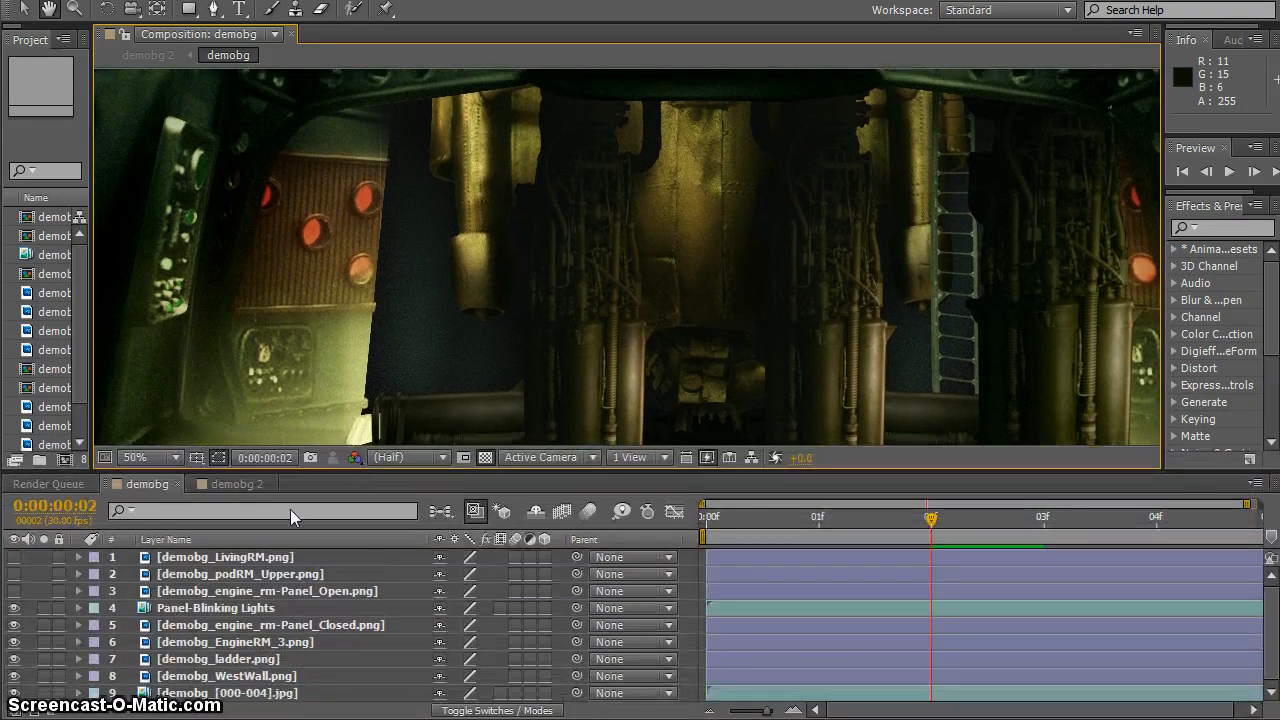
{"action": "left_click_drag", "start_coordinate": [465, 239], "coordinate": [461, 187]}
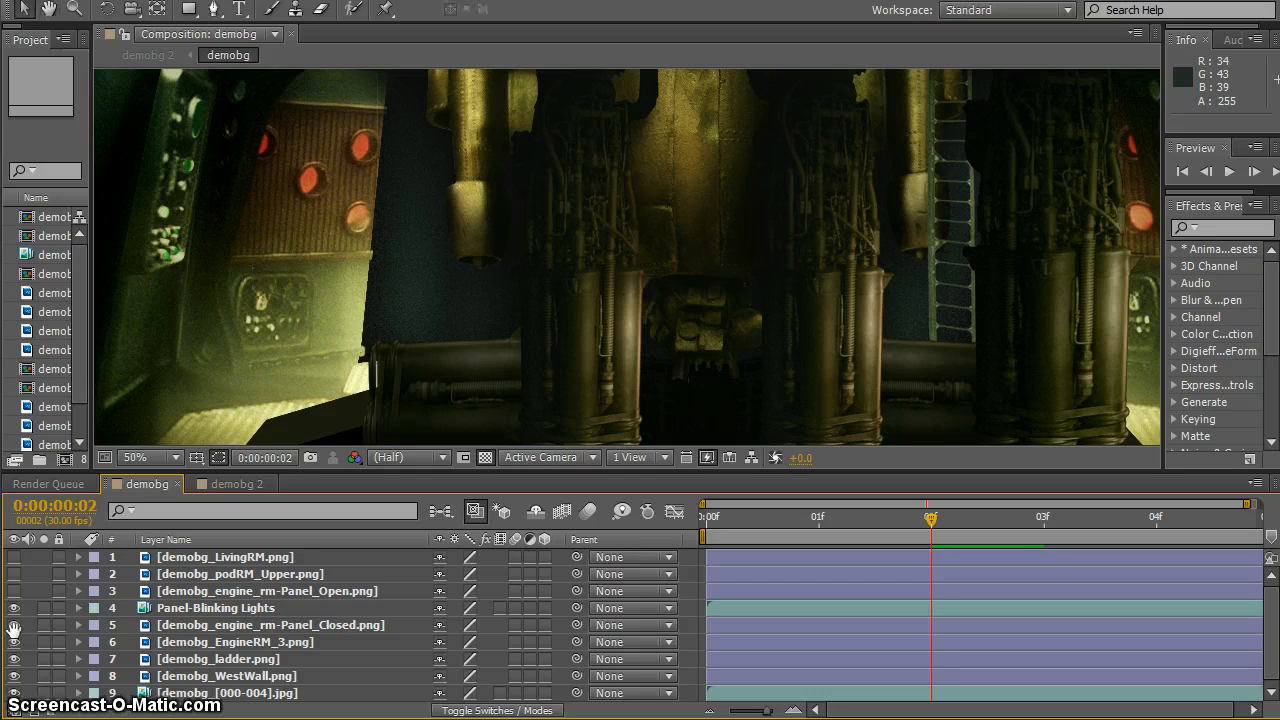
{"action": "left_click", "coordinate": [14, 625]}
{"action": "left_click", "coordinate": [11, 628]}
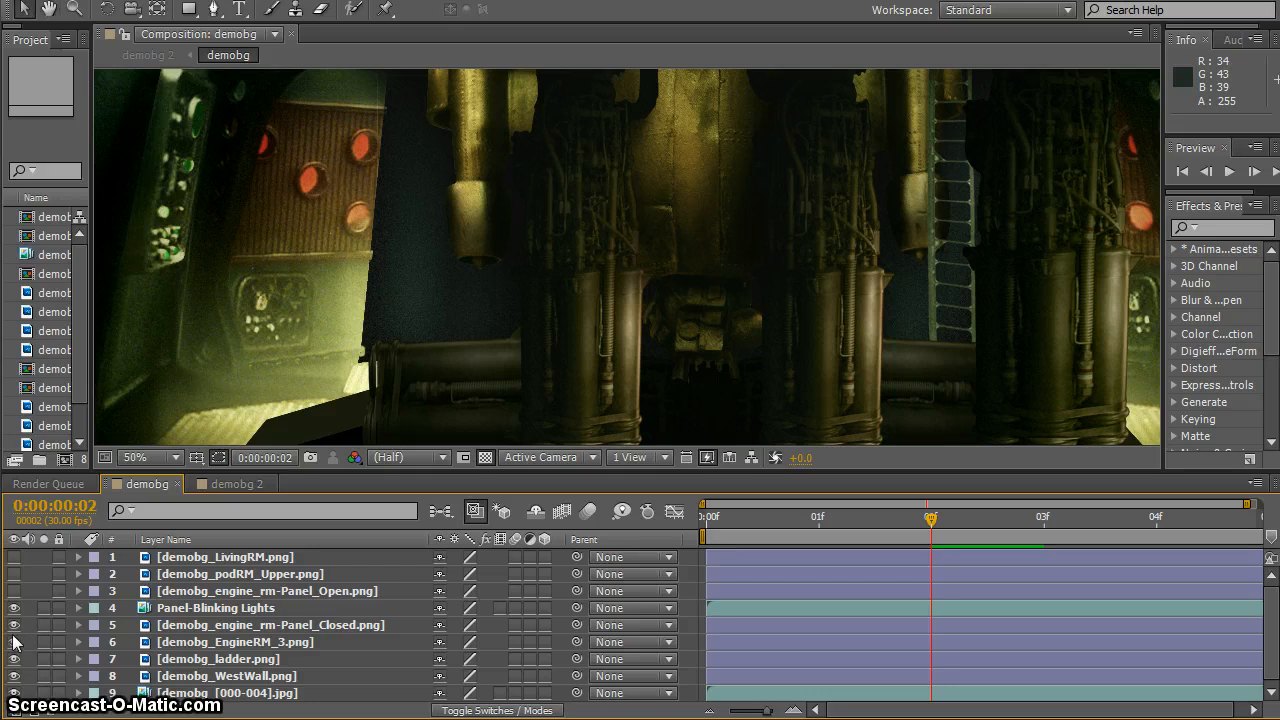
{"action": "left_click", "coordinate": [14, 641]}
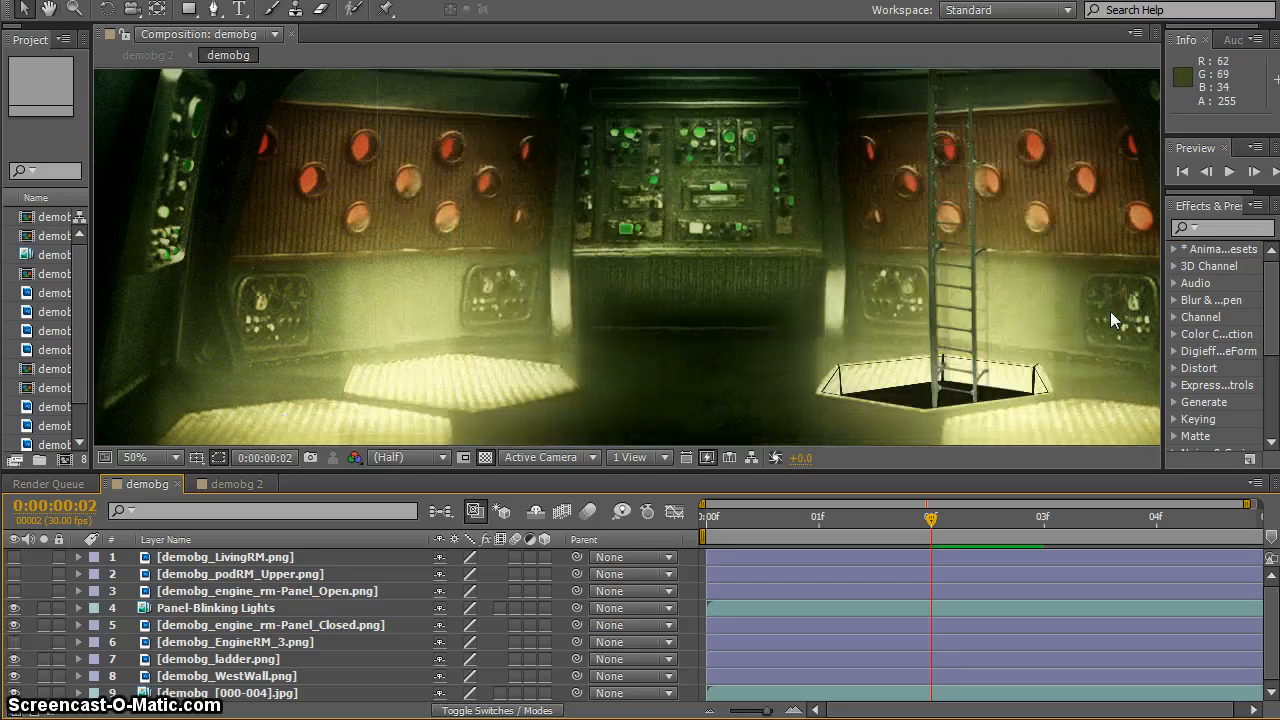
Play a preview of the blinking-lights animation in demobg, widening the composition viewer, and stop the playback
{"action": "key", "text": "space"}
{"action": "mouse_move", "coordinate": [972, 310]}
{"action": "left_mouse_down"}
{"action": "mouse_move", "coordinate": [972, 372]}
{"action": "mouse_move", "coordinate": [1014, 382]}
{"action": "mouse_move", "coordinate": [972, 392]}
{"action": "mouse_move", "coordinate": [956, 304]}
{"action": "mouse_move", "coordinate": [939, 346]}
{"action": "mouse_move", "coordinate": [920, 343]}
{"action": "mouse_move", "coordinate": [1030, 344]}
{"action": "mouse_move", "coordinate": [1022, 324]}
{"action": "mouse_move", "coordinate": [926, 310]}
{"action": "left_mouse_up"}
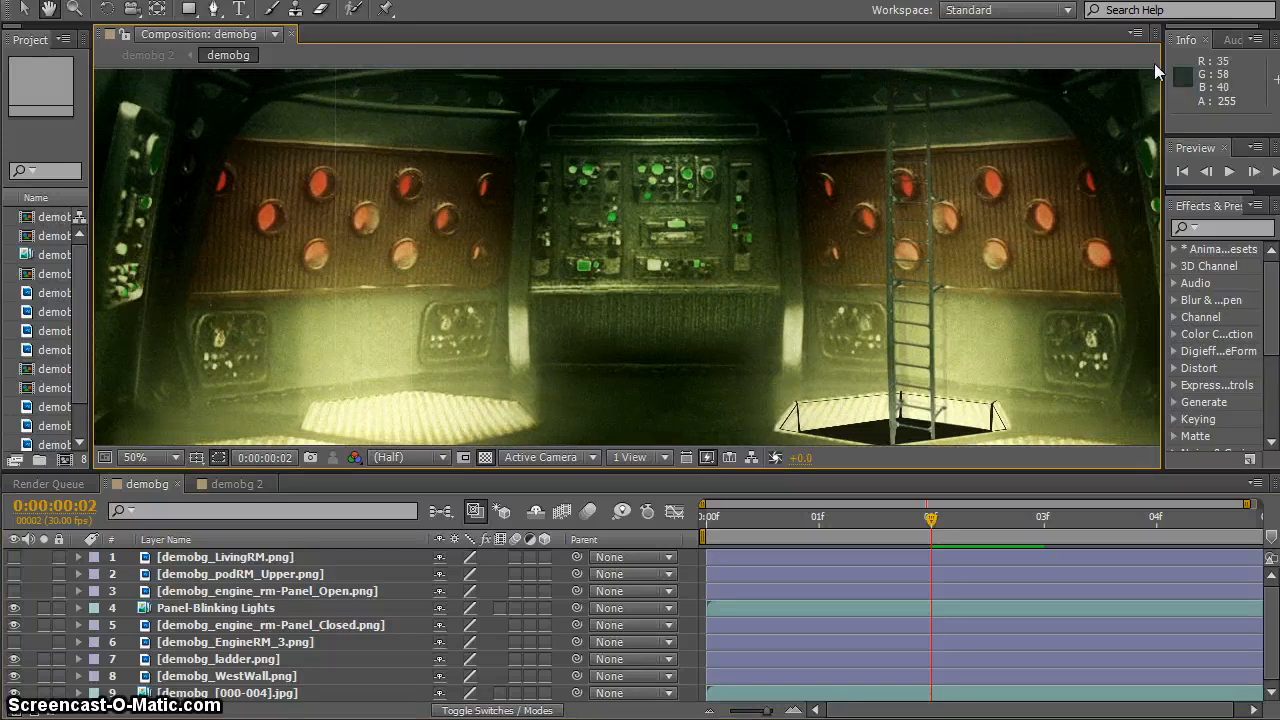
{"action": "left_click_drag", "start_coordinate": [1276, 360], "coordinate": [1279, 360]}
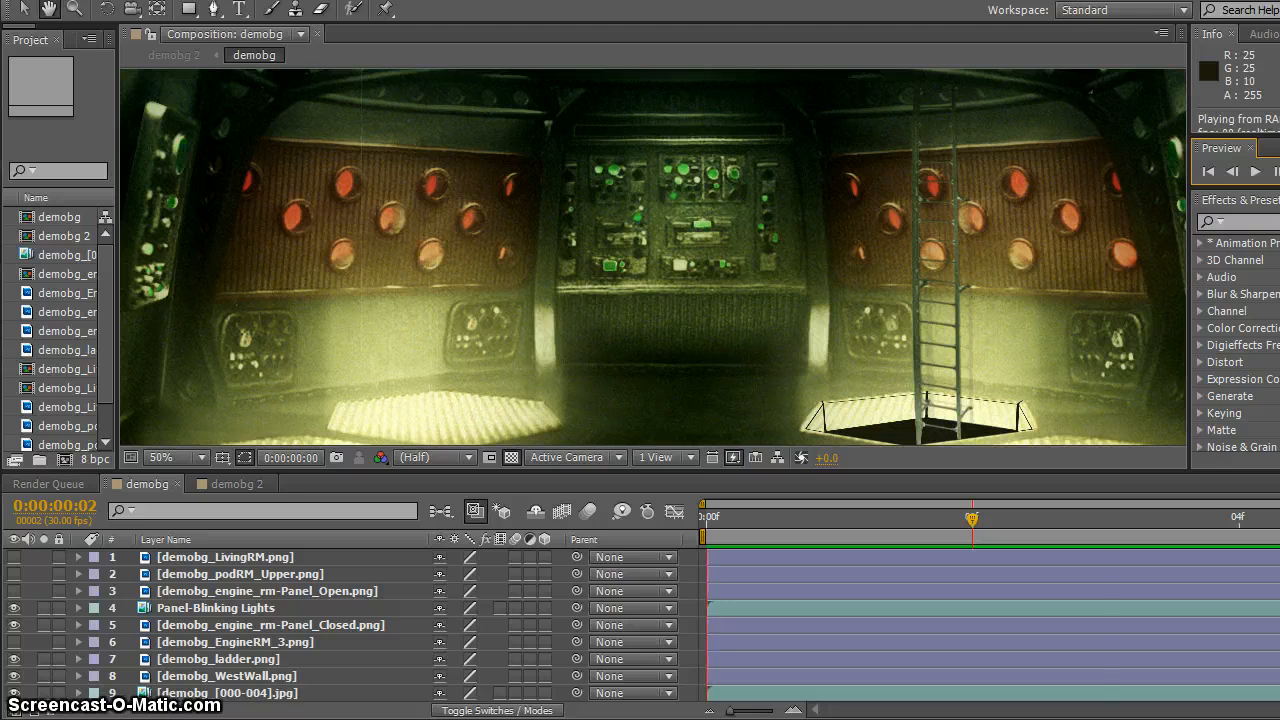
{"action": "left_click_drag", "start_coordinate": [1188, 404], "coordinate": [1279, 404]}
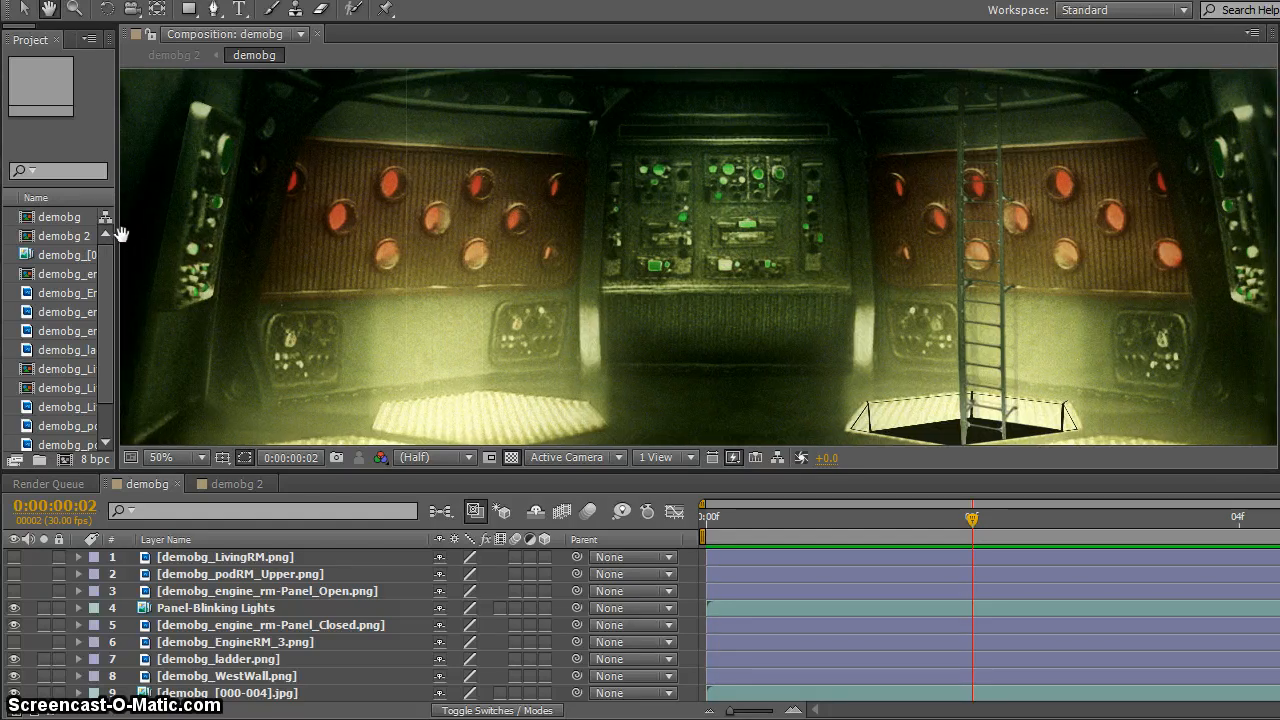
{"action": "left_click_drag", "start_coordinate": [116, 234], "coordinate": [43, 234]}
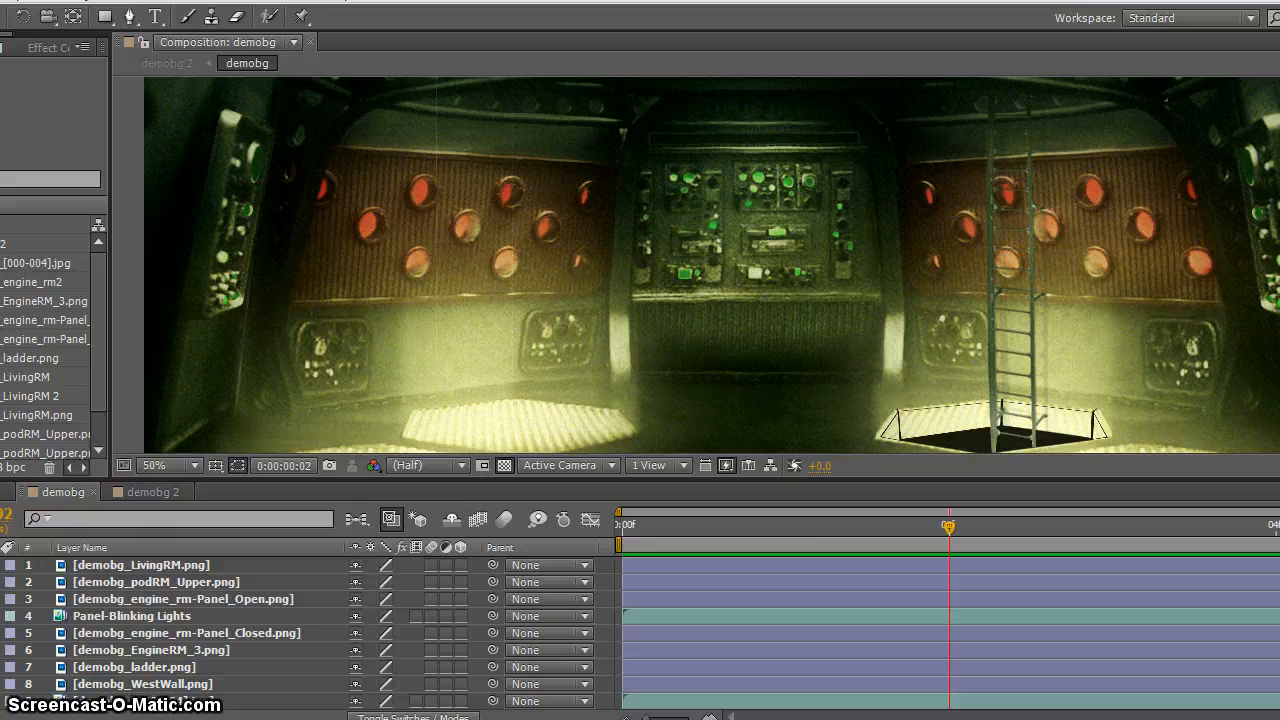
{"action": "left_click_drag", "start_coordinate": [1278, 213], "coordinate": [1248, 213]}
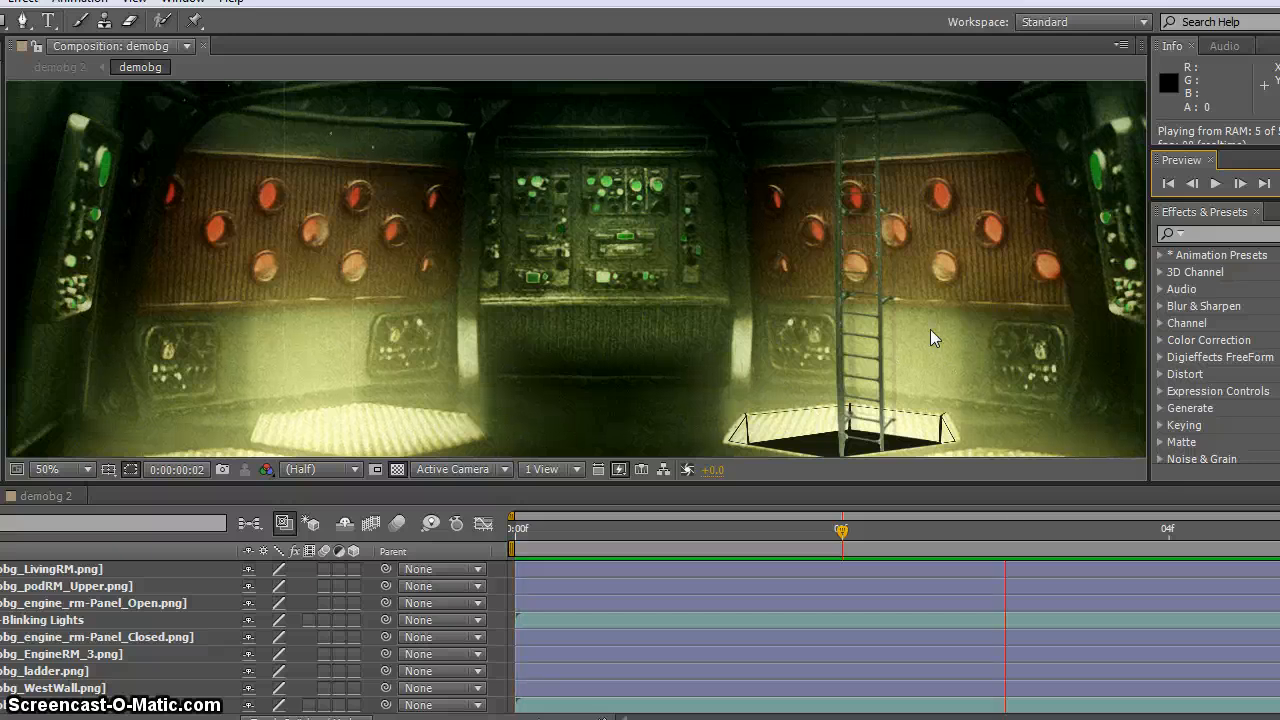
{"action": "key", "text": "space"}
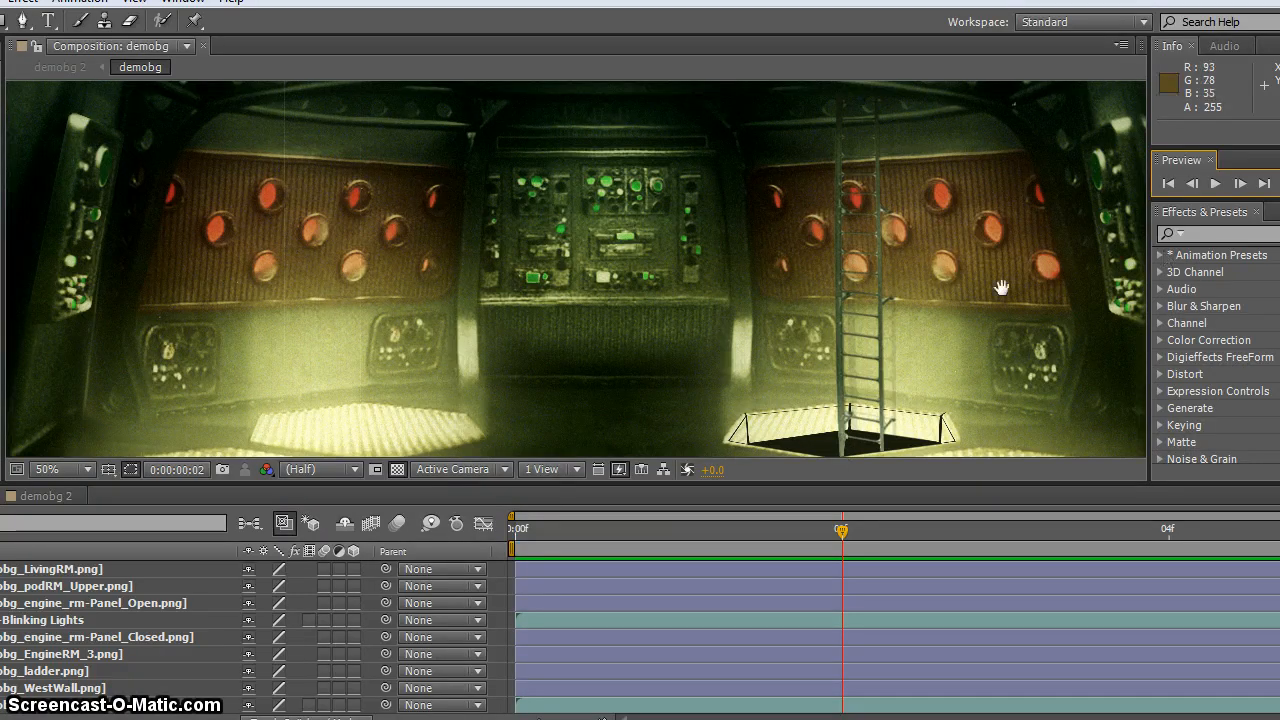
Enlarge the composition viewer vertically and horizontally to fit the whole demobg room image
{"action": "left_click_drag", "start_coordinate": [910, 483], "coordinate": [867, 693]}
{"action": "left_click_drag", "start_coordinate": [849, 430], "coordinate": [856, 467]}
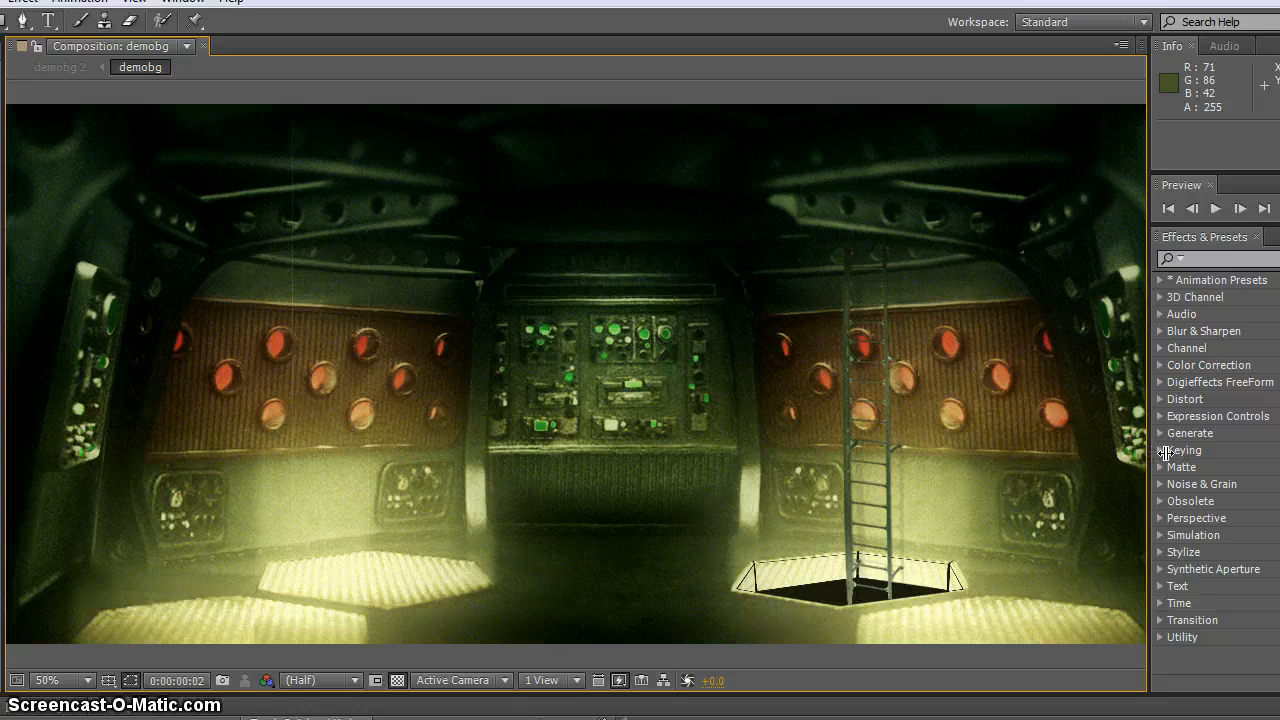
{"action": "left_click_drag", "start_coordinate": [1147, 453], "coordinate": [1090, 450]}
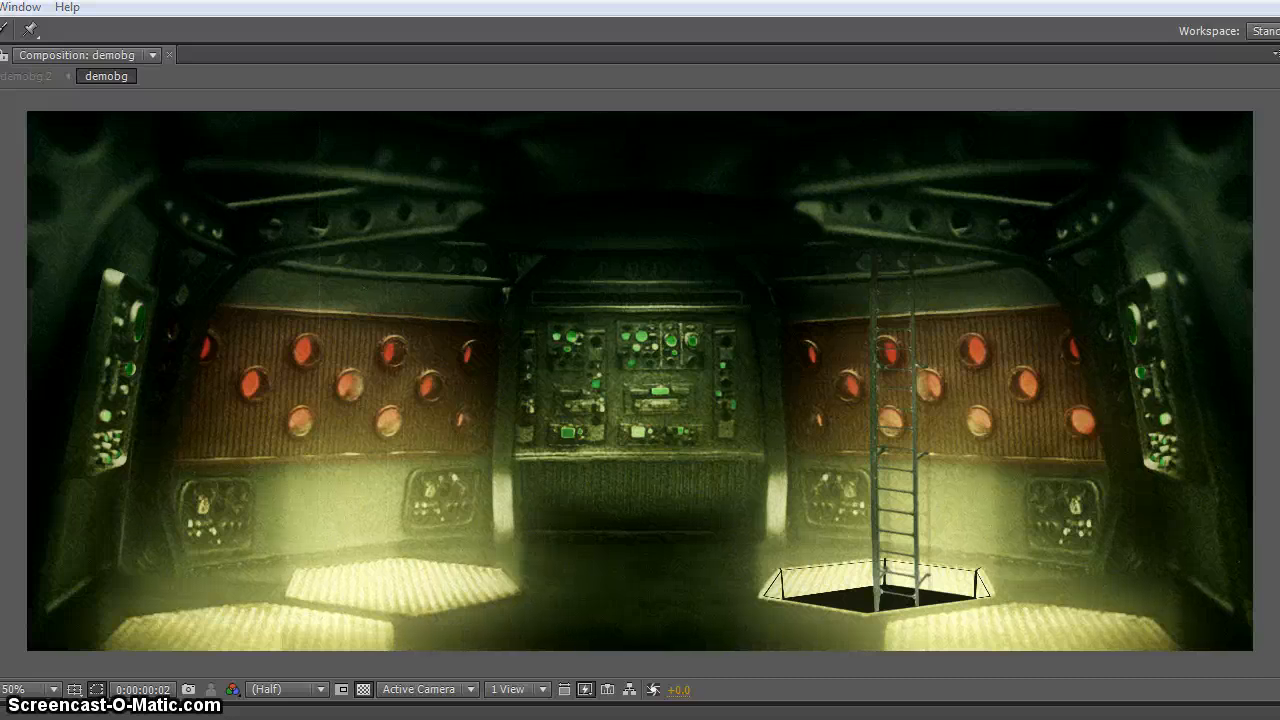
{"action": "left_click_drag", "start_coordinate": [640, 704], "coordinate": [640, 719]}
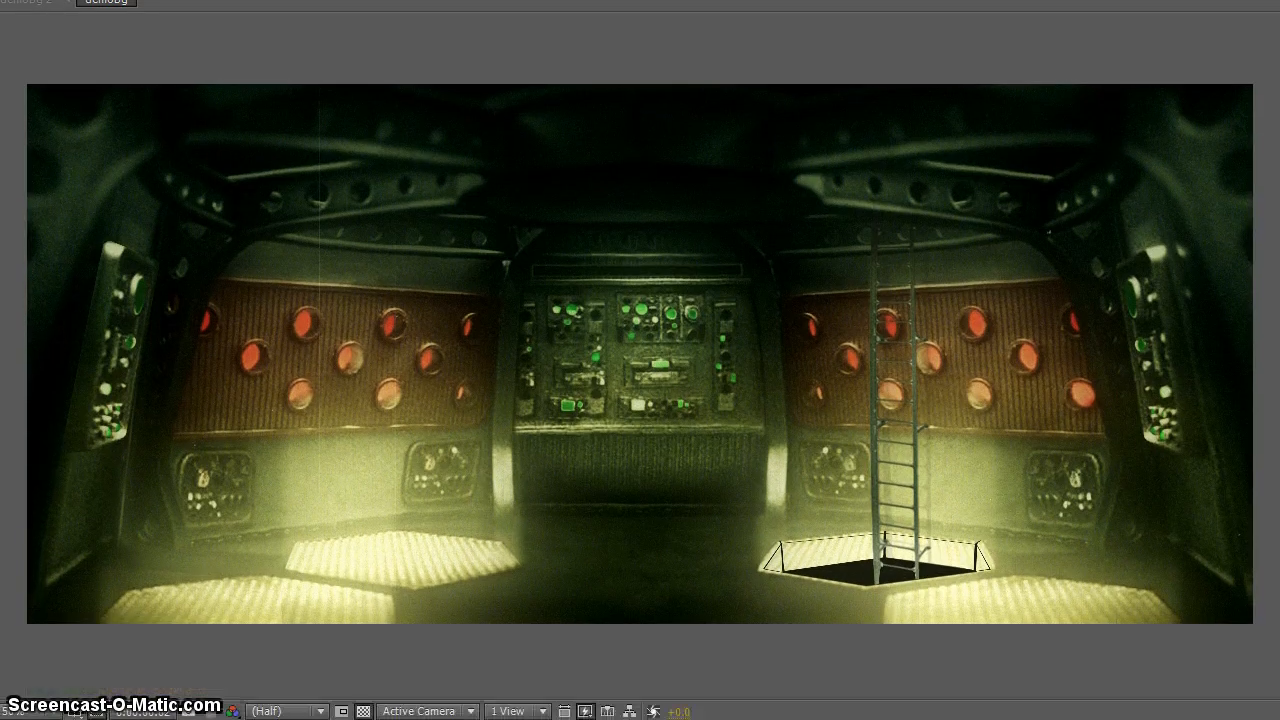
{"action": "left_click_drag", "start_coordinate": [1189, 719], "coordinate": [1189, 660]}
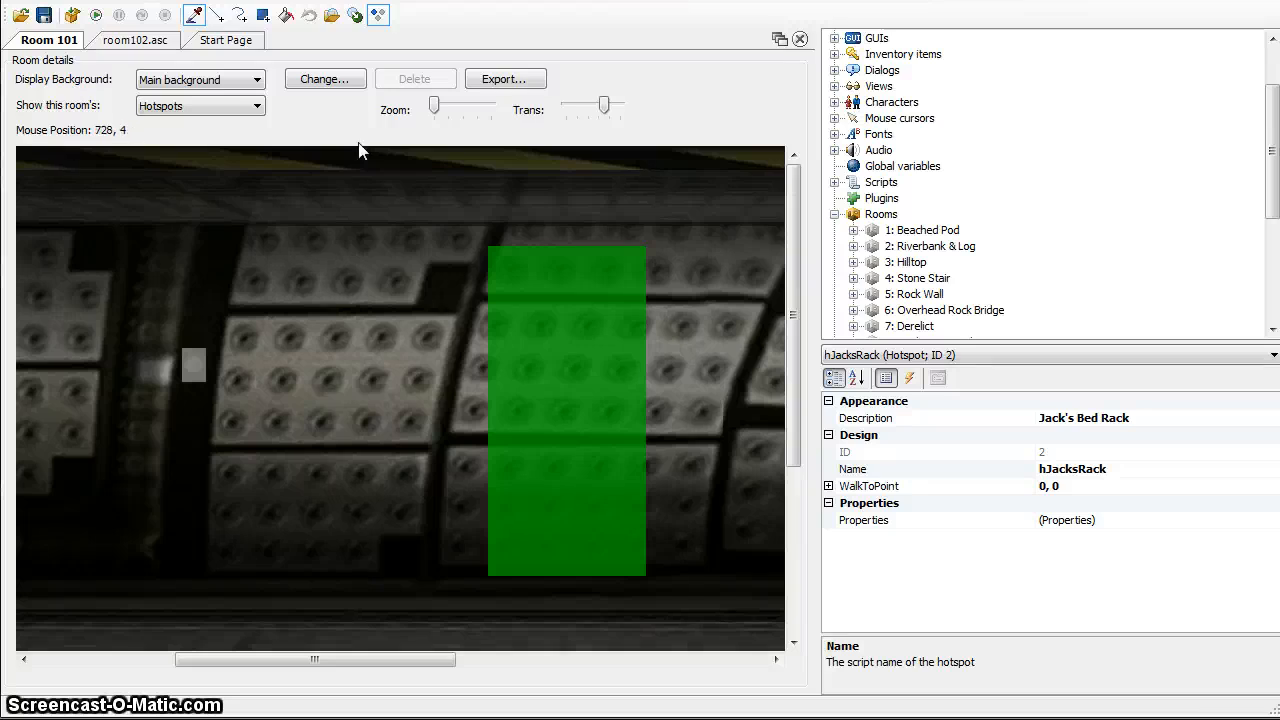
In Adventure Game Studio, replace Room 101's main background with demobg_LivingRM0000.png from the PROTO_LivingRoom folder, accepting the size difference
{"action": "left_click", "coordinate": [316, 78]}
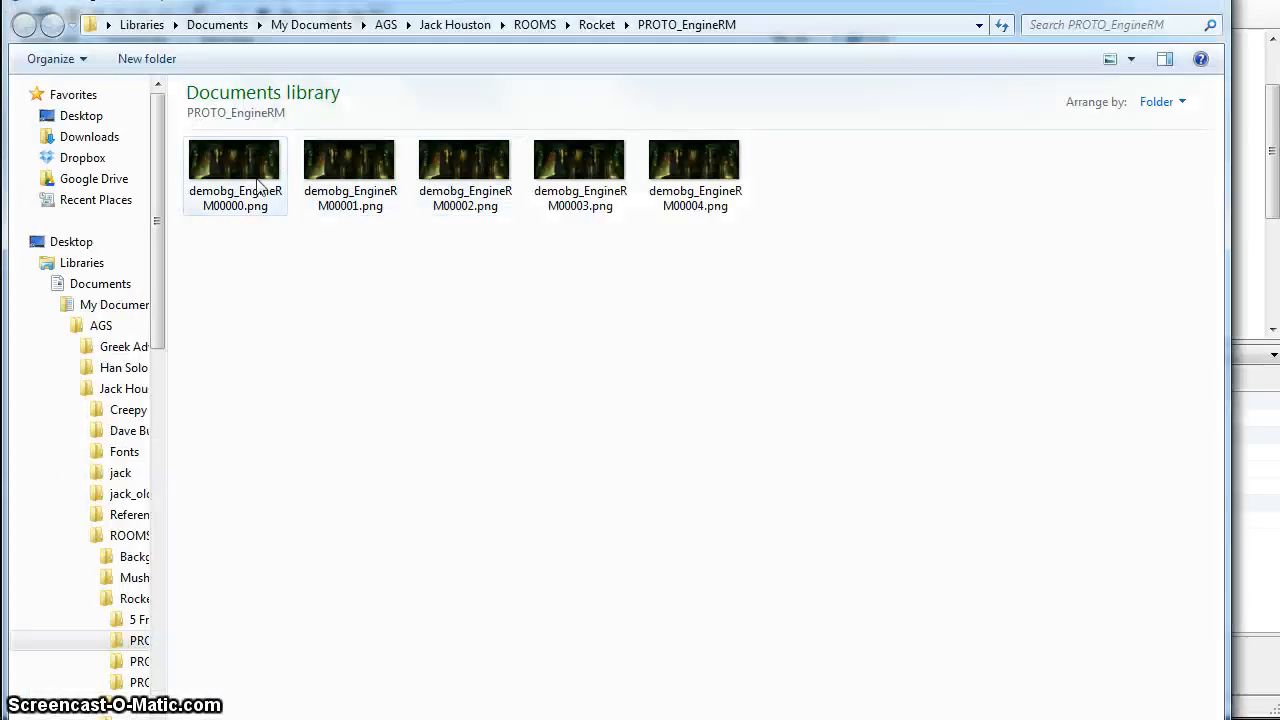
{"action": "left_click", "coordinate": [600, 25]}
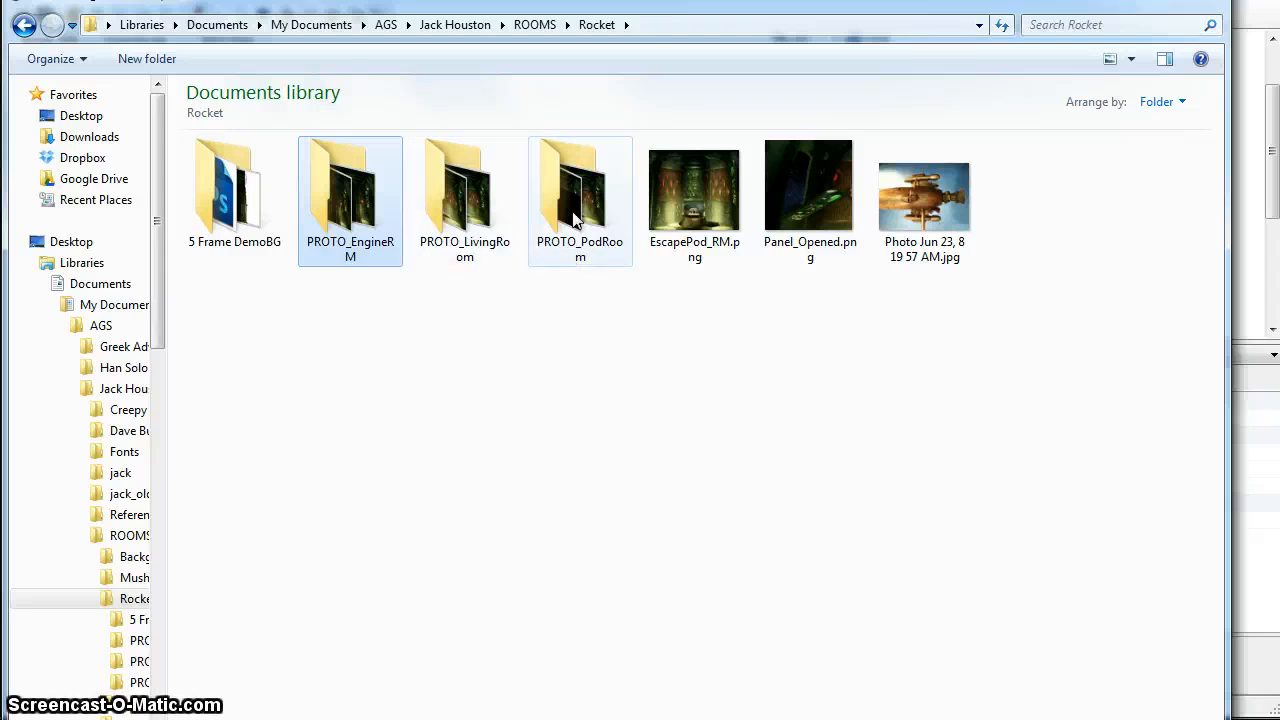
{"action": "double_click", "coordinate": [443, 222]}
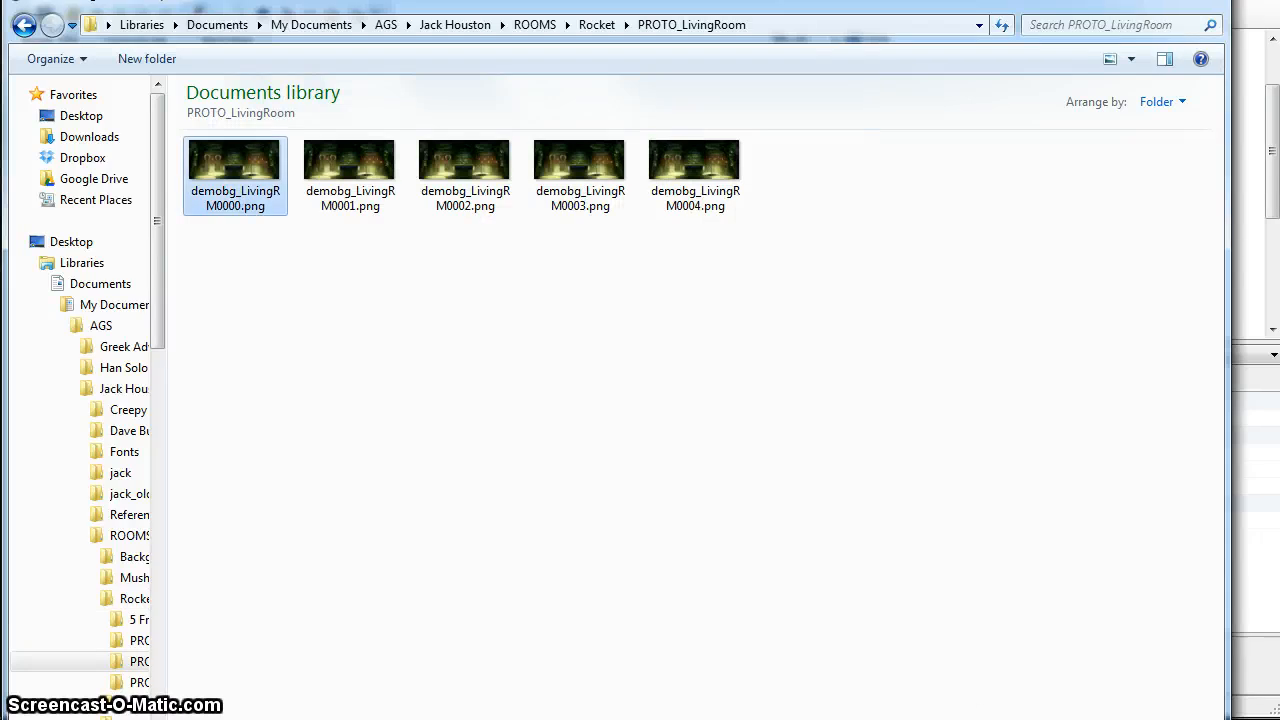
{"action": "double_click", "coordinate": [235, 175]}
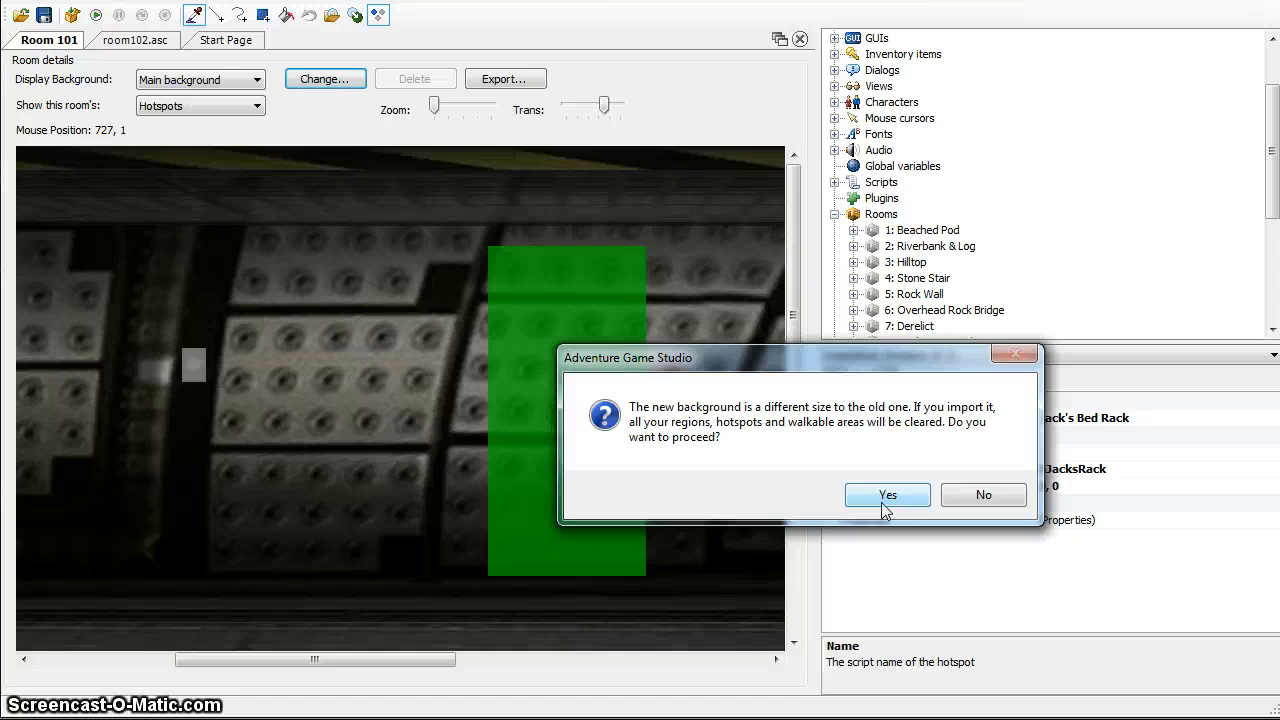
{"action": "left_click", "coordinate": [886, 496]}
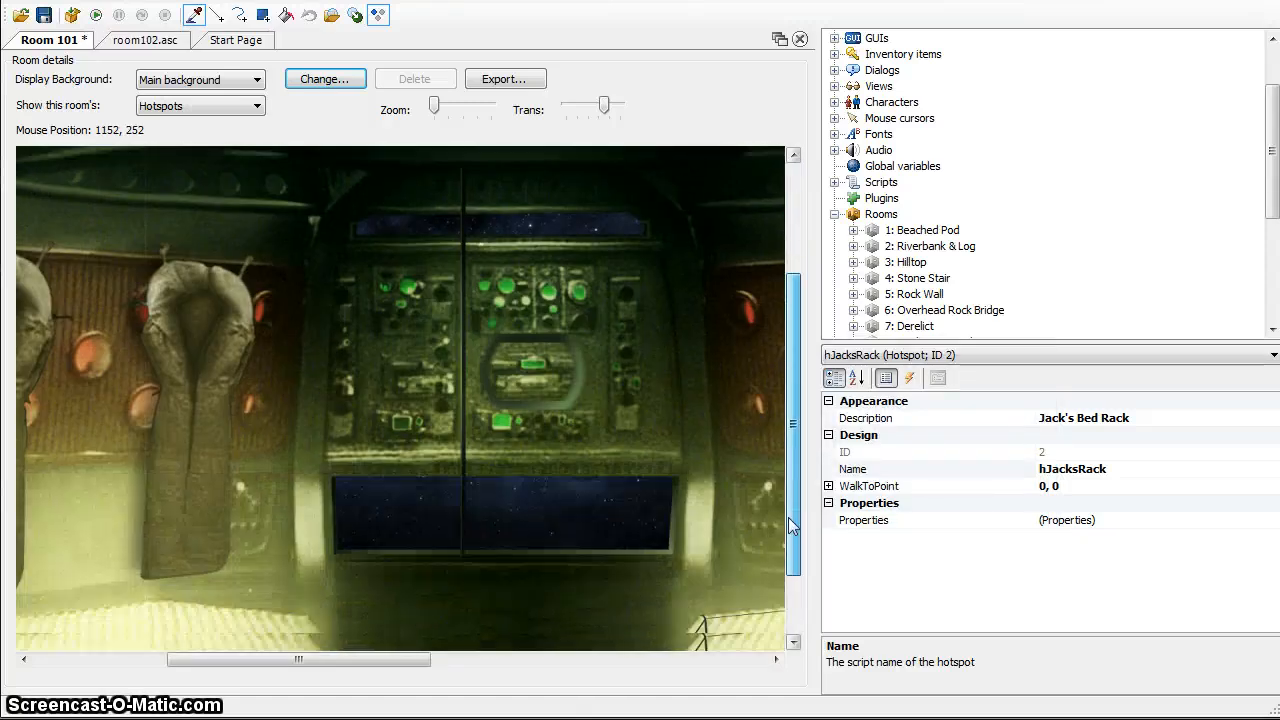
Examine the imported living room background around the control panels, ladder and floor hatch
{"action": "left_click_drag", "start_coordinate": [790, 527], "coordinate": [790, 552]}
{"action": "left_click_drag", "start_coordinate": [380, 660], "coordinate": [549, 691]}
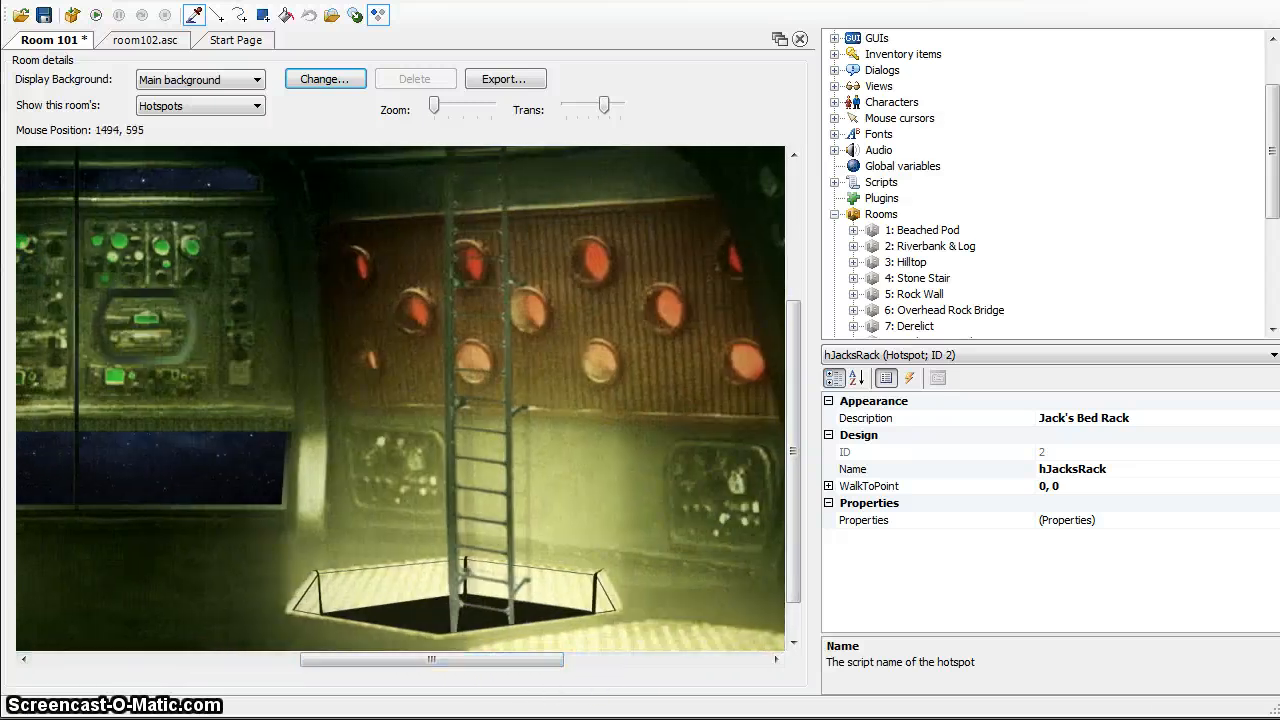
{"action": "left_click_drag", "start_coordinate": [790, 520], "coordinate": [792, 550]}
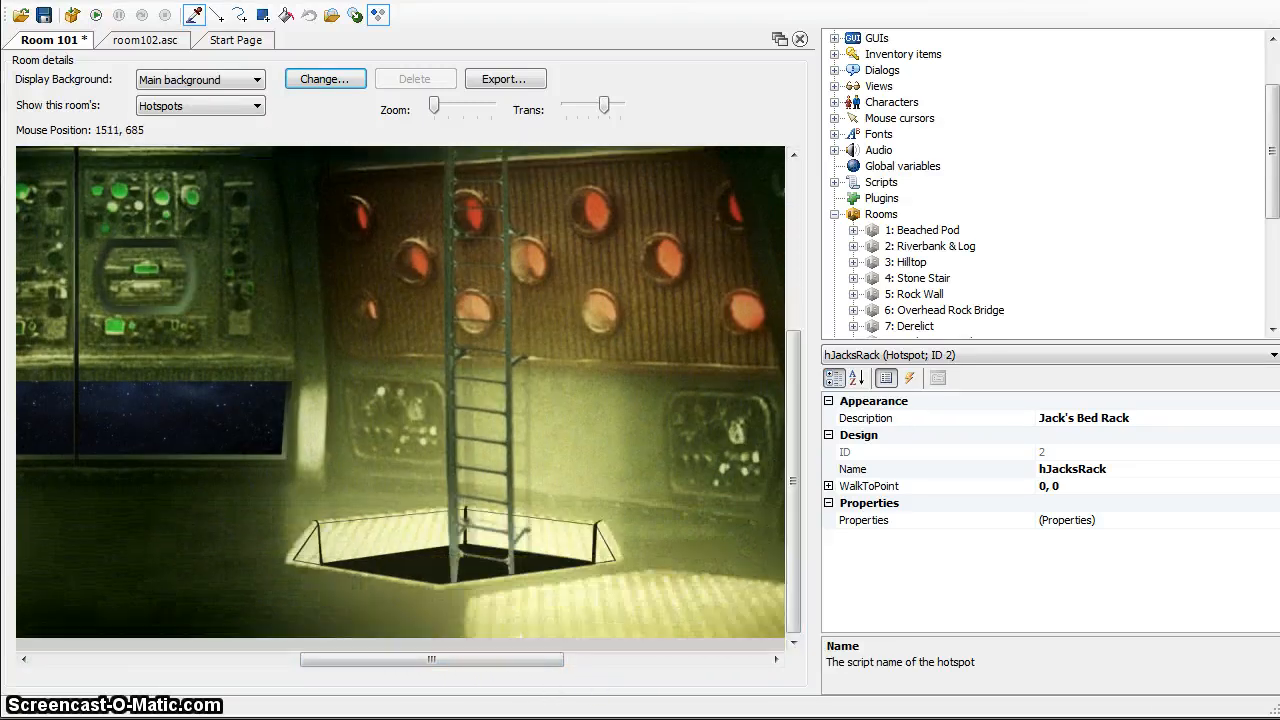
{"action": "left_click_drag", "start_coordinate": [431, 662], "coordinate": [407, 672]}
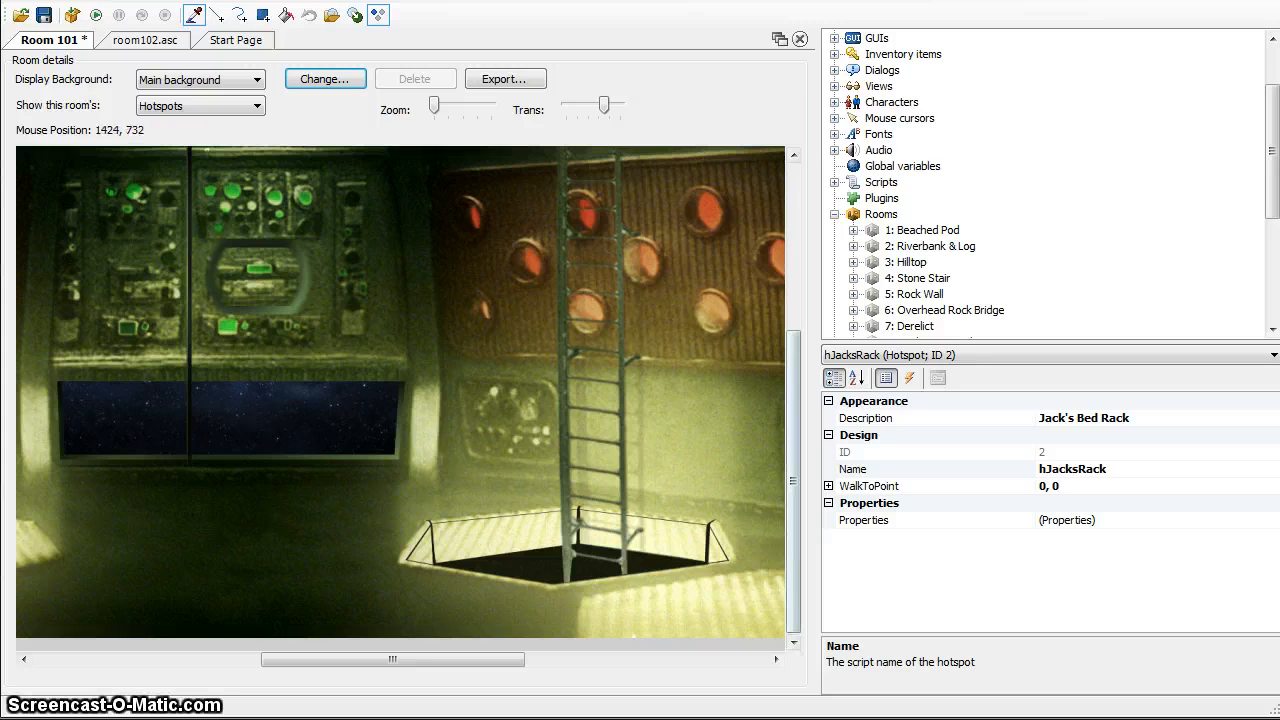
{"action": "left_click_drag", "start_coordinate": [795, 605], "coordinate": [793, 563]}
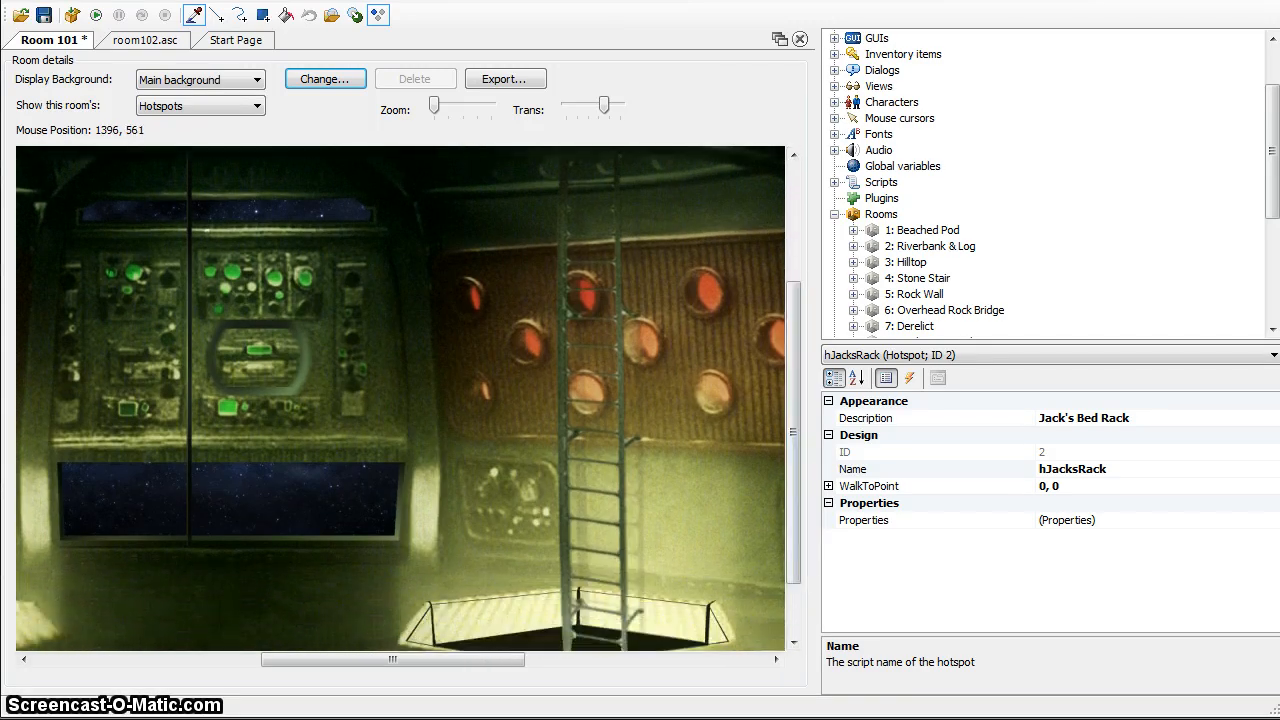
{"action": "left_click_drag", "start_coordinate": [509, 664], "coordinate": [617, 673]}
Display Room 101's edges and move the right edge to X 1743, at the end of the background
{"action": "left_click", "coordinate": [214, 105]}
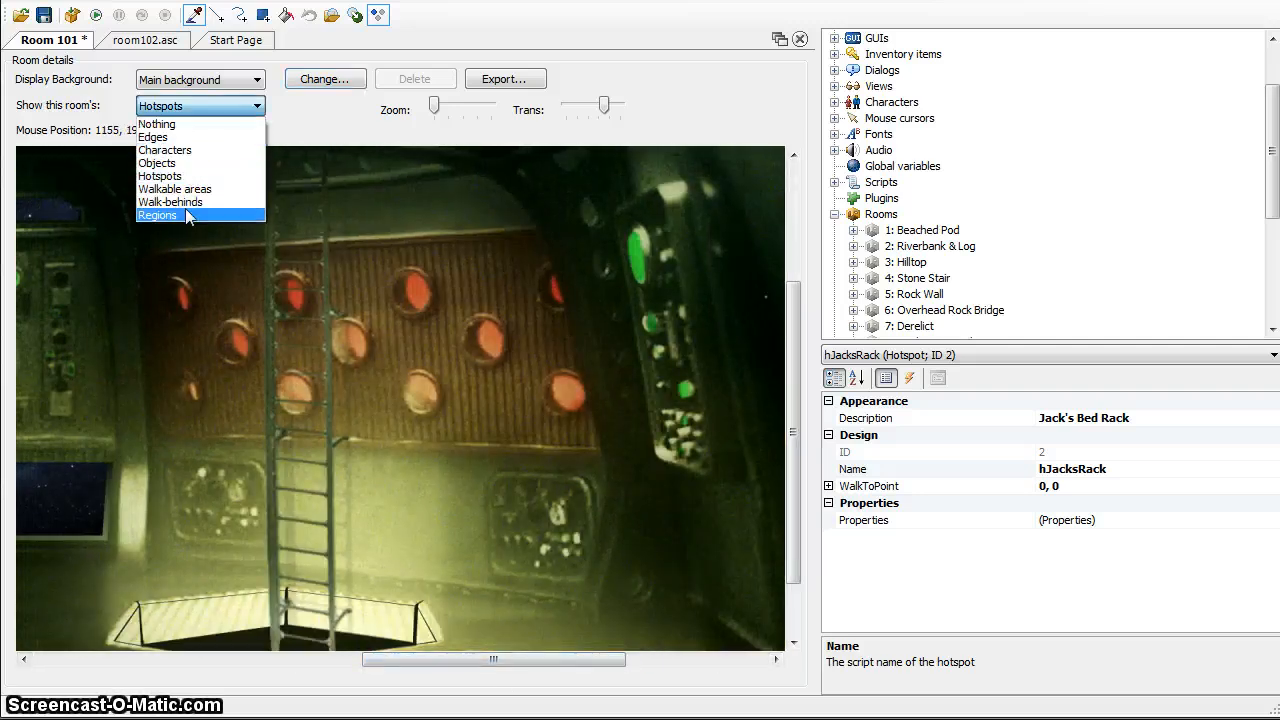
{"action": "left_click", "coordinate": [172, 137]}
{"action": "left_click_drag", "start_coordinate": [614, 665], "coordinate": [703, 666]}
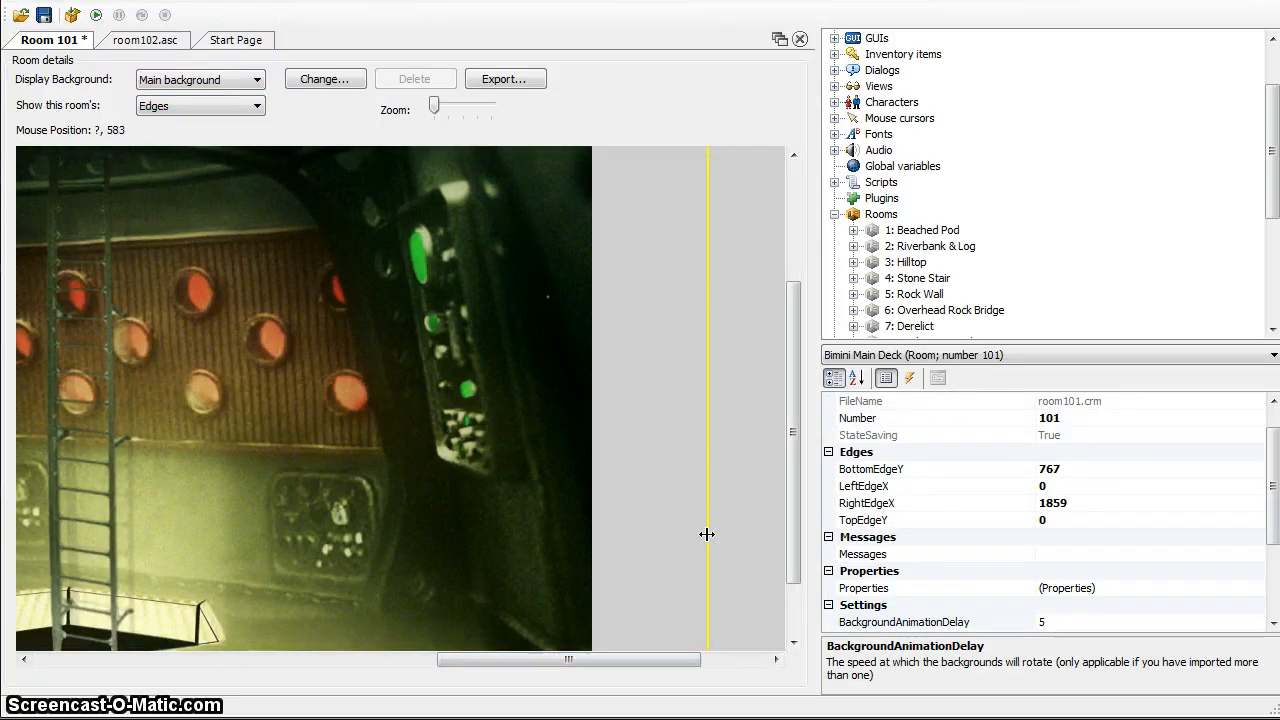
{"action": "left_click", "coordinate": [766, 660]}
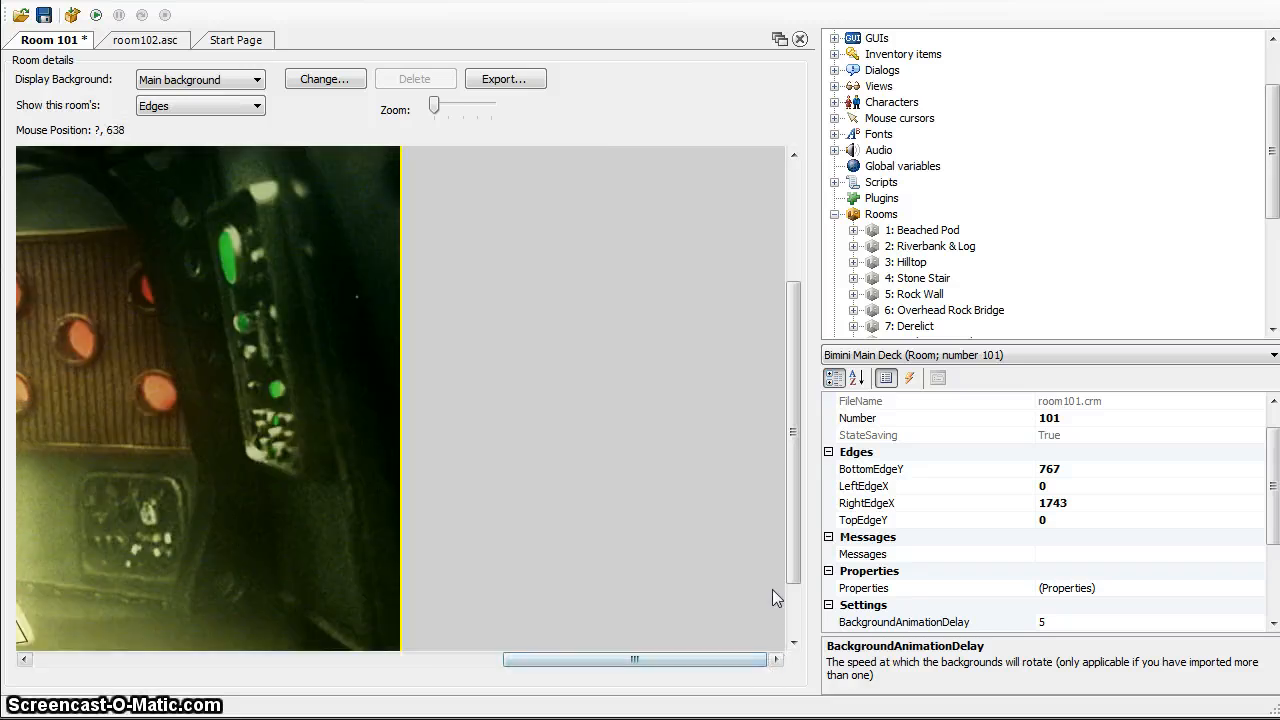
{"action": "left_click_drag", "start_coordinate": [538, 661], "coordinate": [390, 672]}
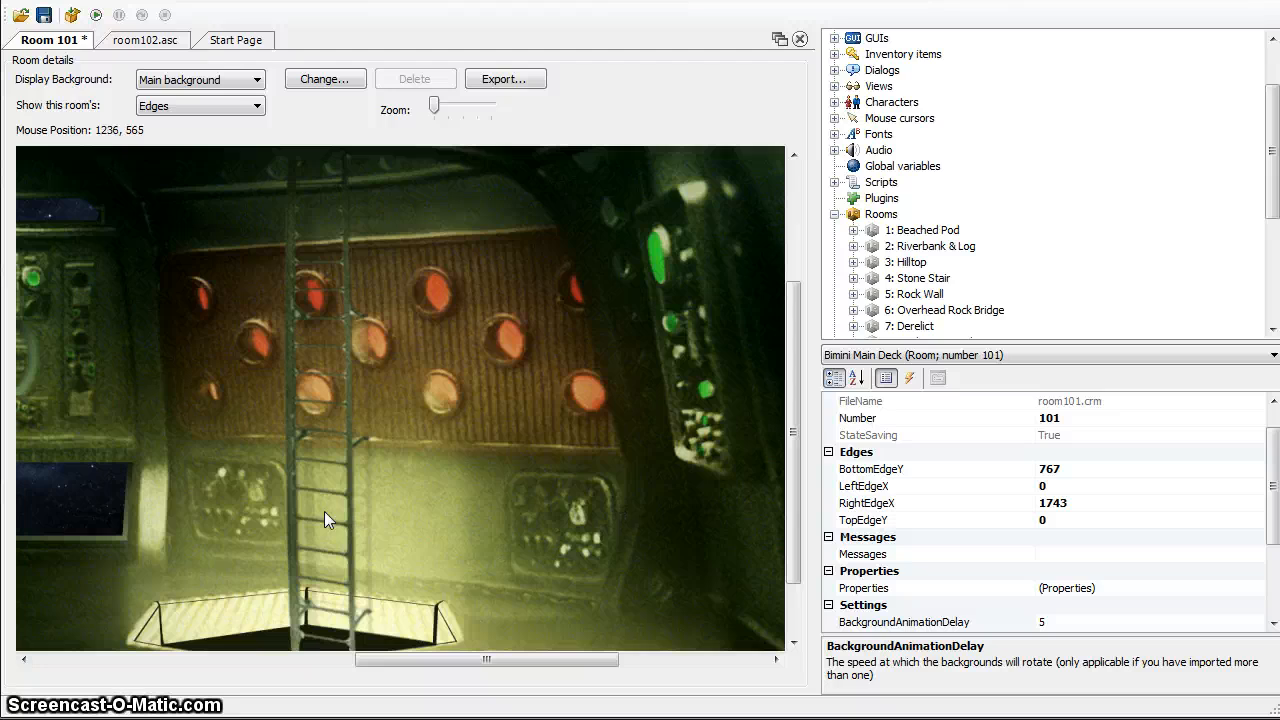
{"action": "left_click_drag", "start_coordinate": [797, 433], "coordinate": [800, 361]}
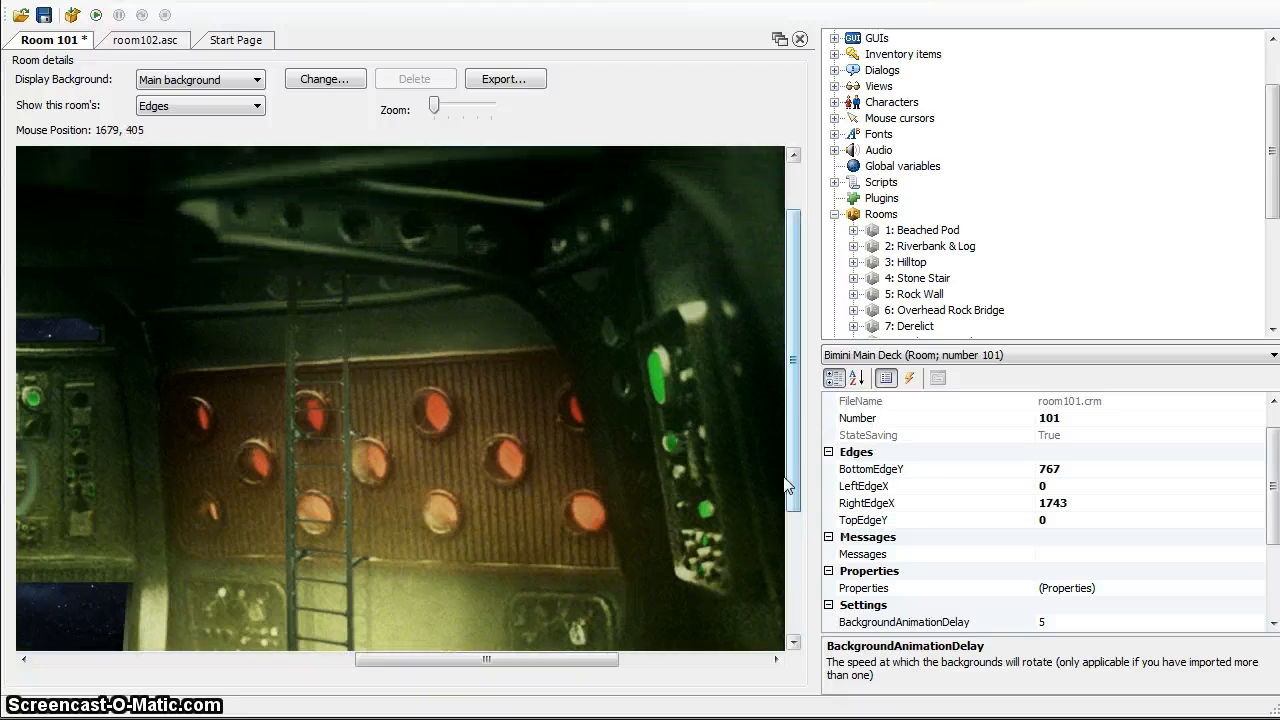
Open the room's "Walks off right edge" event script and delete the whole room_LeaveRight function from room101.asc
{"action": "left_click", "coordinate": [912, 387]}
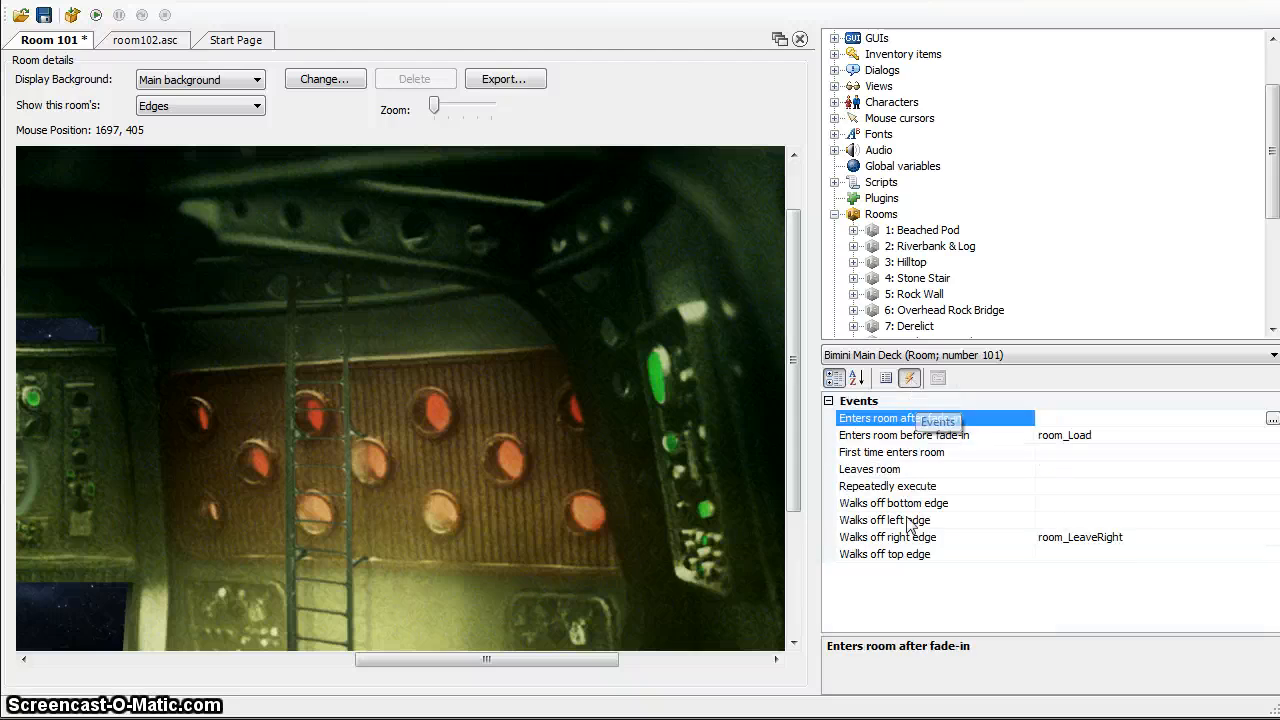
{"action": "left_click", "coordinate": [1055, 538]}
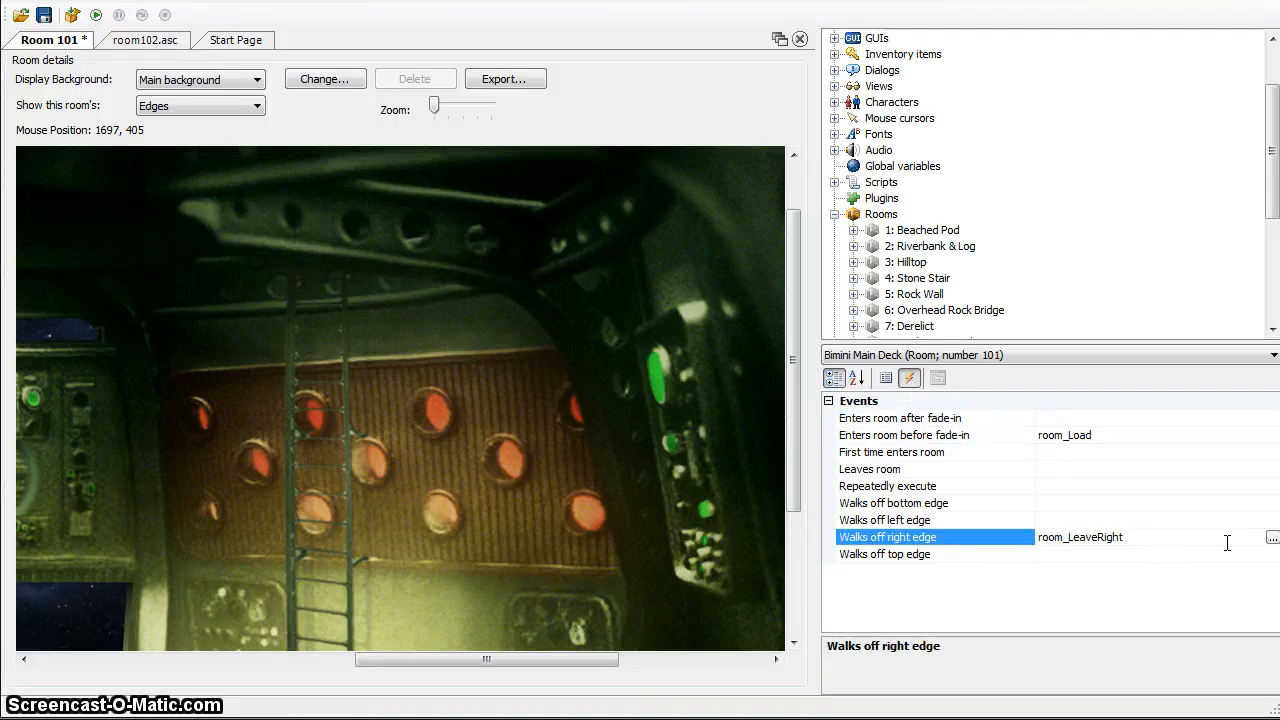
{"action": "left_click", "coordinate": [1272, 541]}
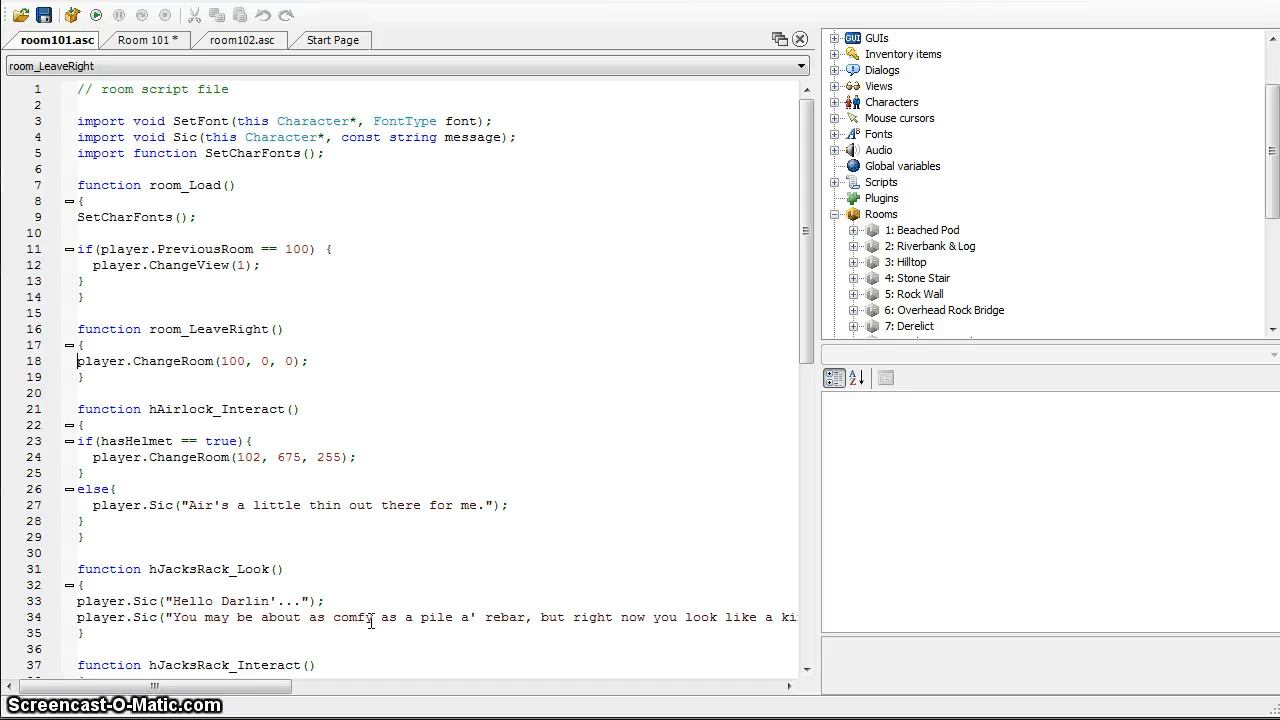
{"action": "key", "text": "shift+Down"}
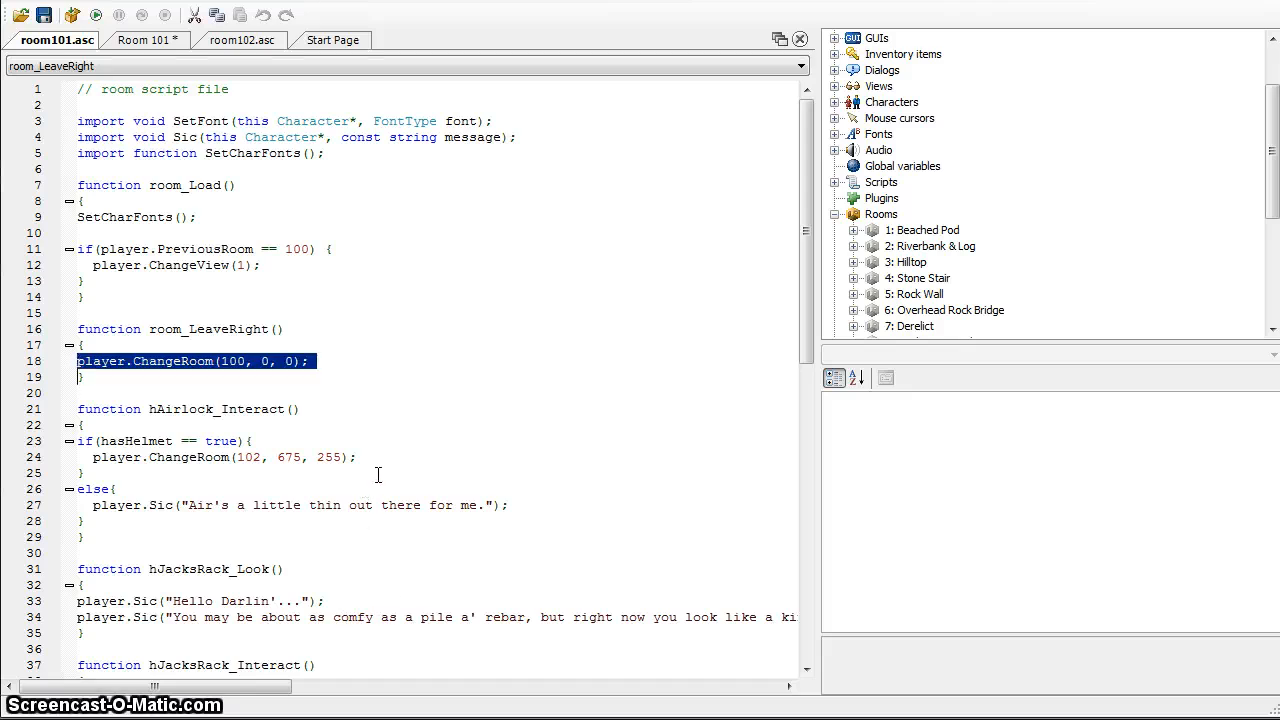
{"action": "key", "text": "ctrl+x"}
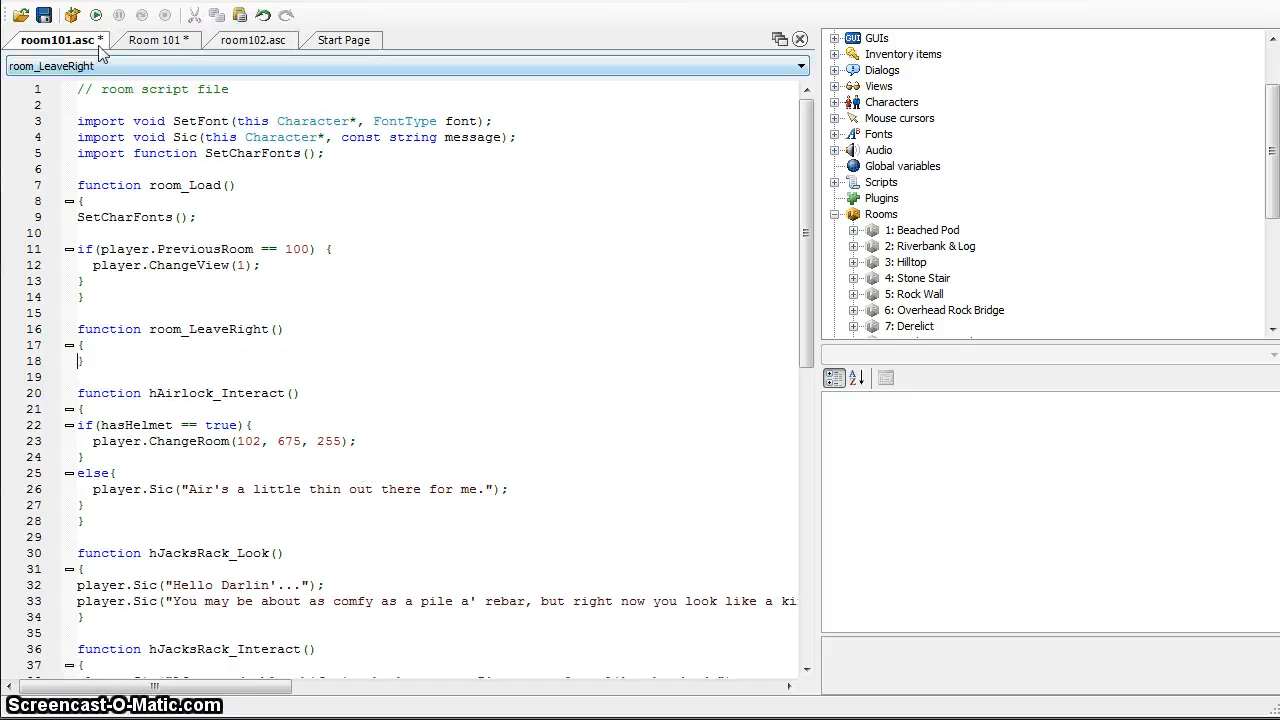
{"action": "left_click_drag", "start_coordinate": [177, 360], "coordinate": [50, 336]}
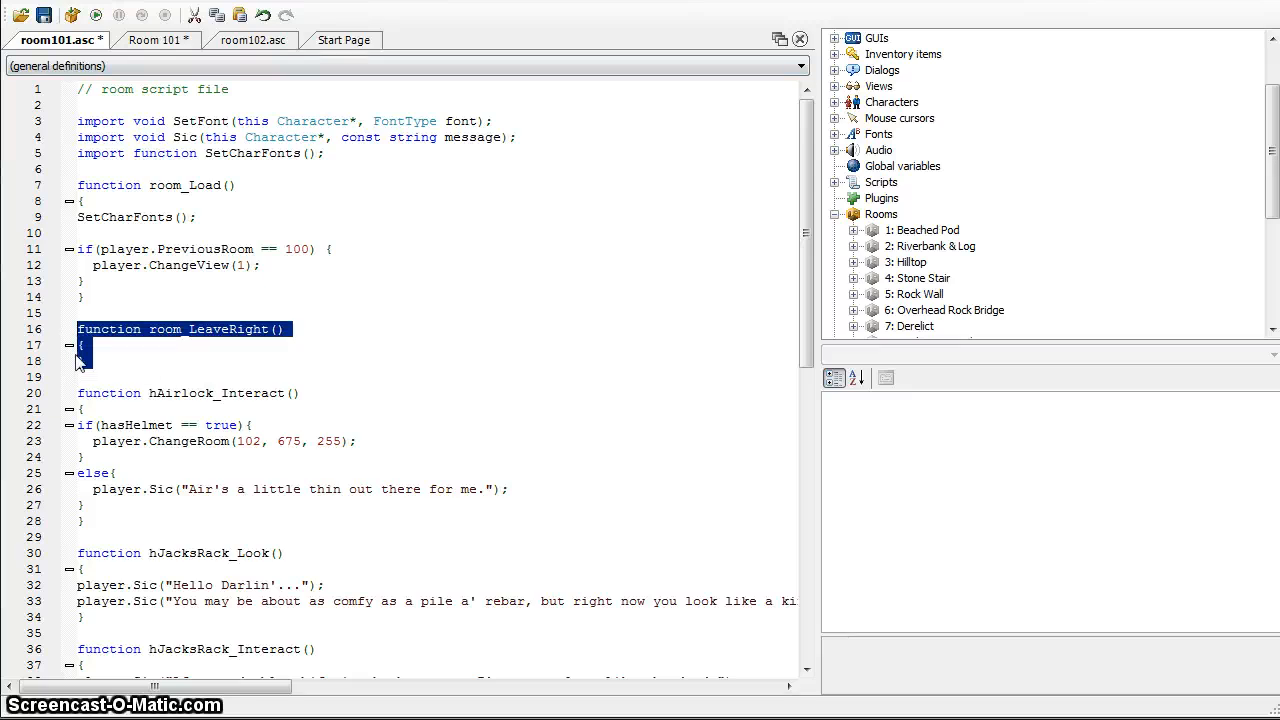
{"action": "key", "text": "Delete"}
{"action": "key", "text": "Delete"}
{"action": "key", "text": "Delete"}
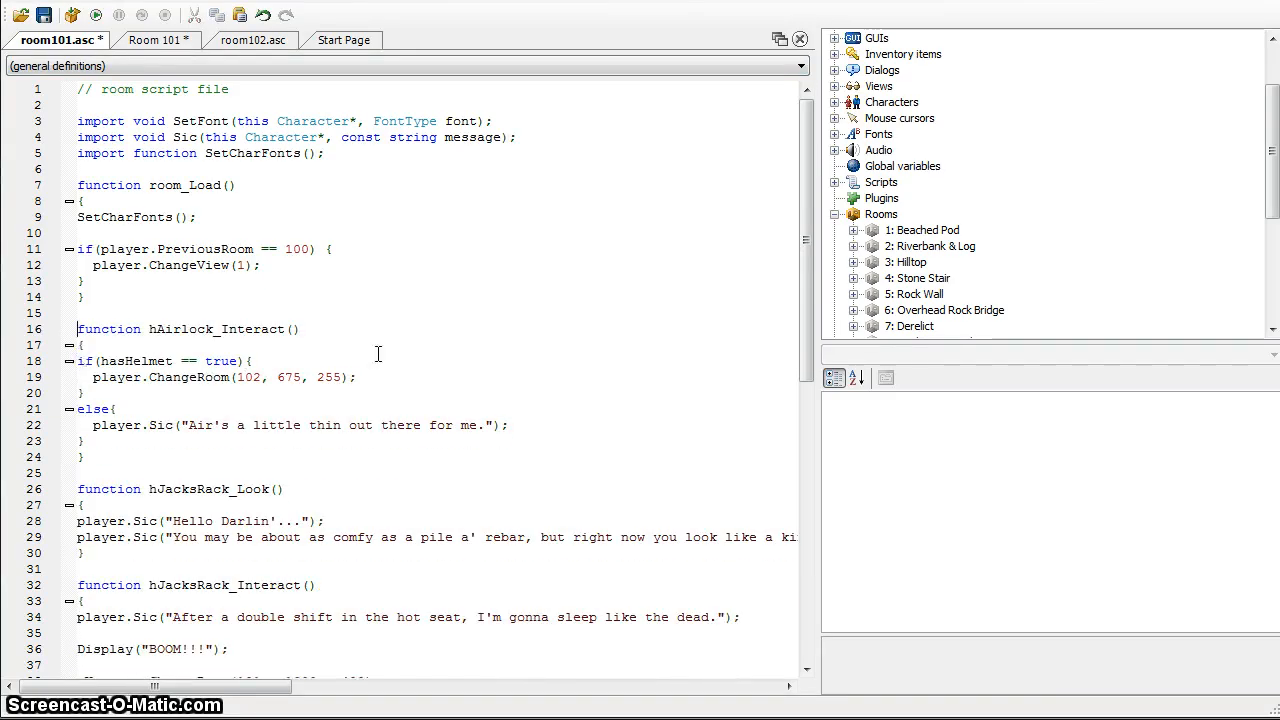
Back in Room 101, clear the room_LeaveRight handler from the "Walks off right edge" event
{"action": "left_click", "coordinate": [147, 47]}
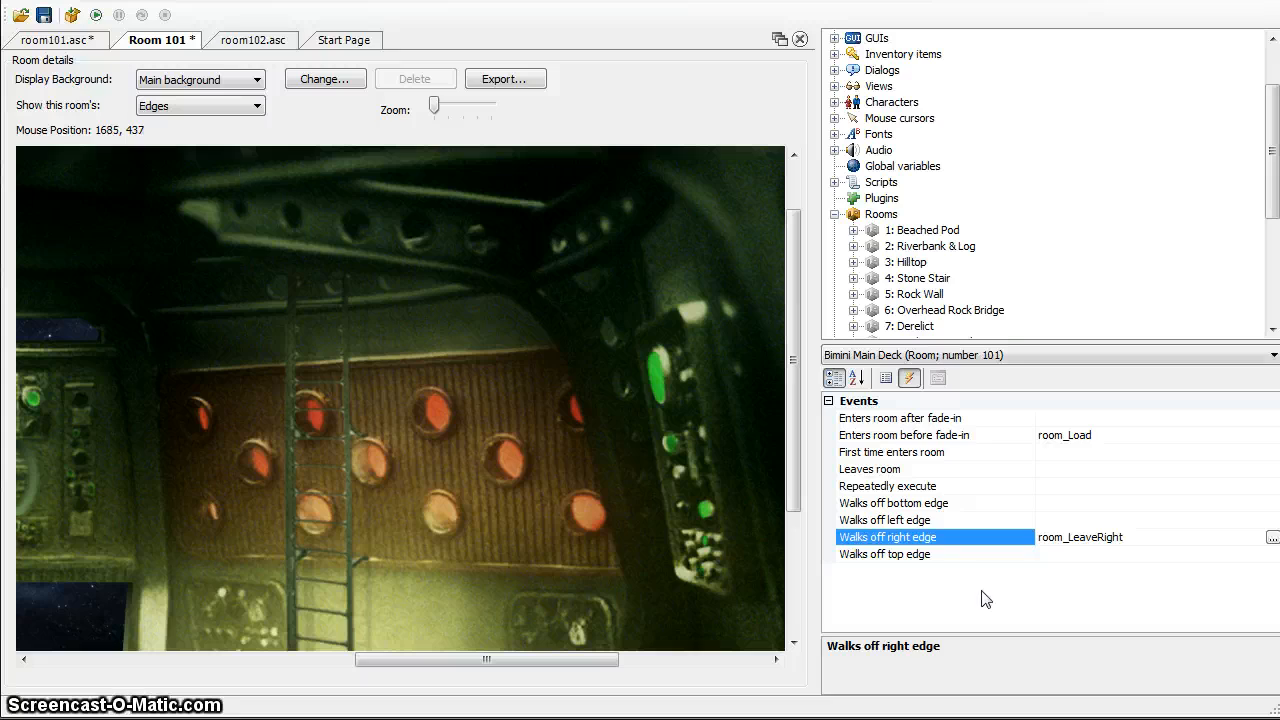
{"action": "double_click", "coordinate": [1120, 537]}
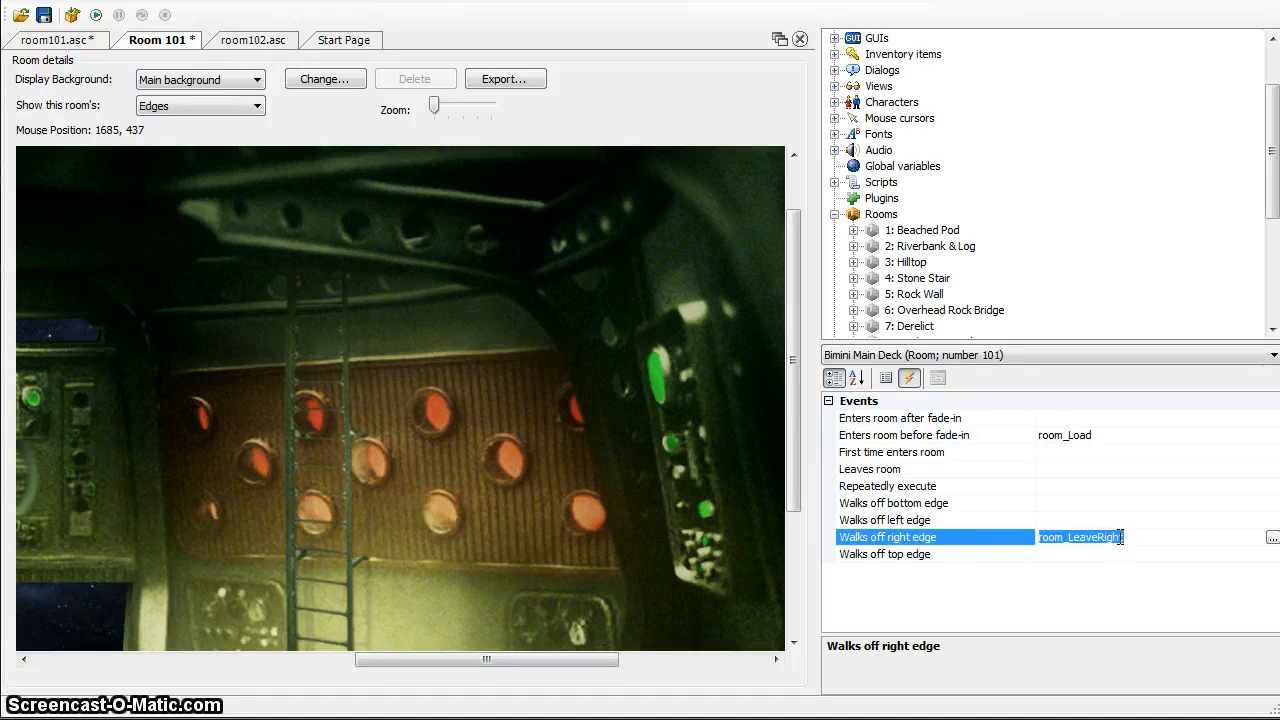
{"action": "key", "text": "Delete"}
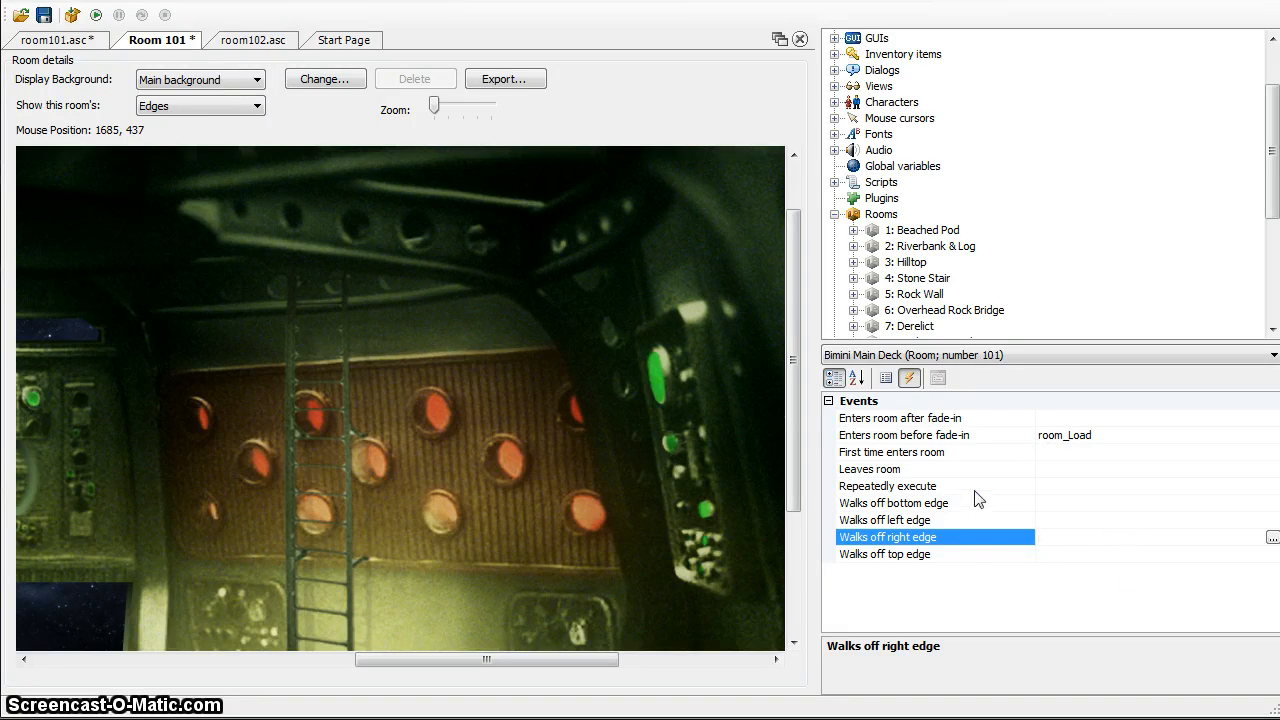
{"action": "left_click", "coordinate": [1054, 435]}
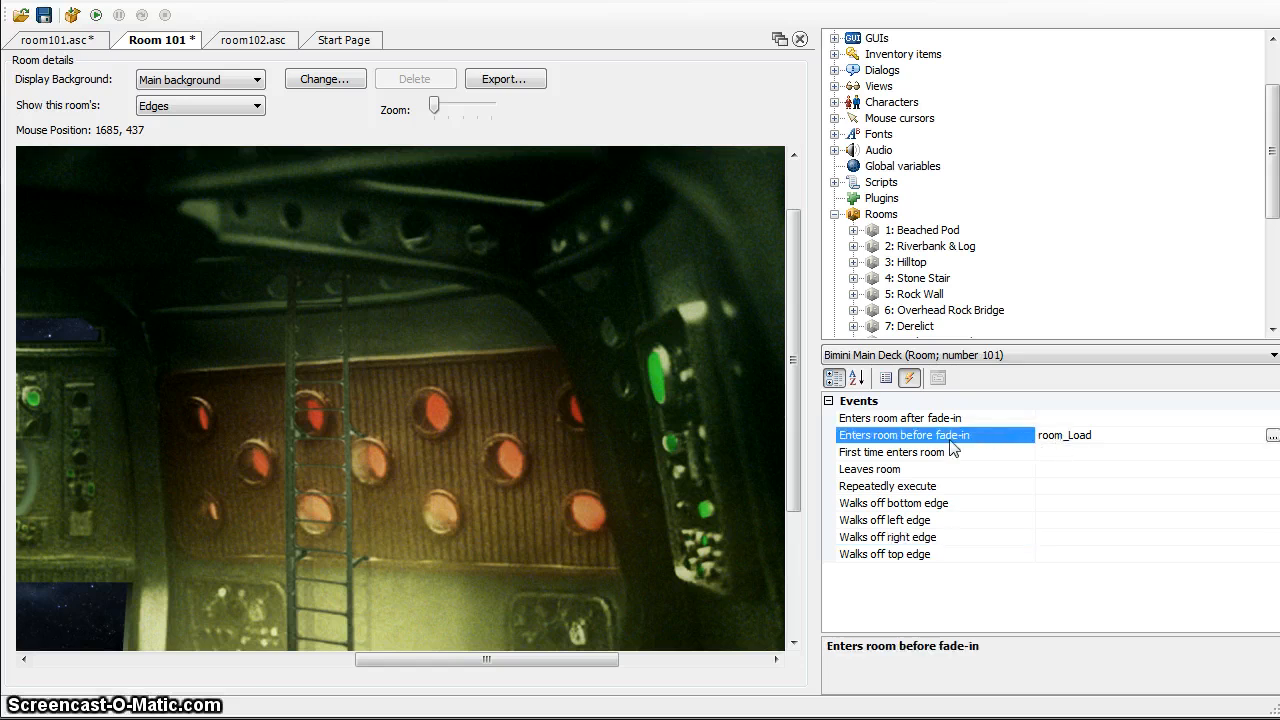
Display the room's hotspots, select hHotspot4 and go through its list of events
{"action": "left_click", "coordinate": [145, 106]}
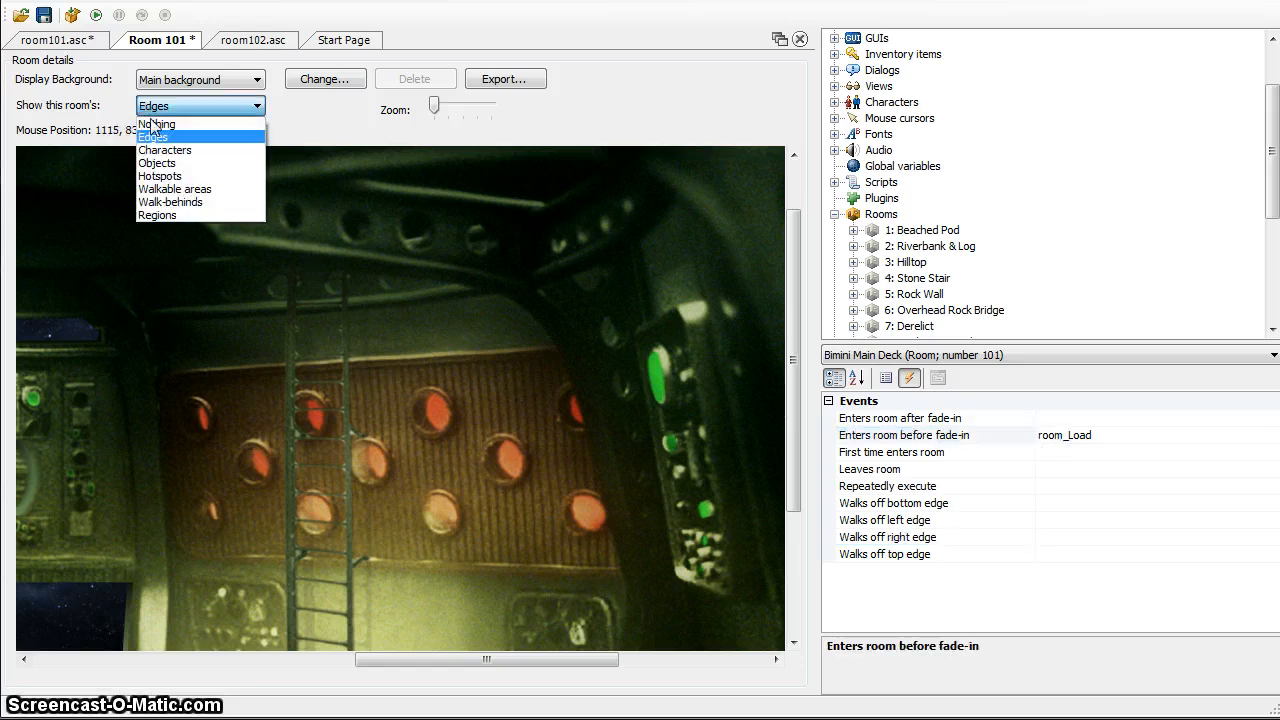
{"action": "left_click", "coordinate": [167, 182]}
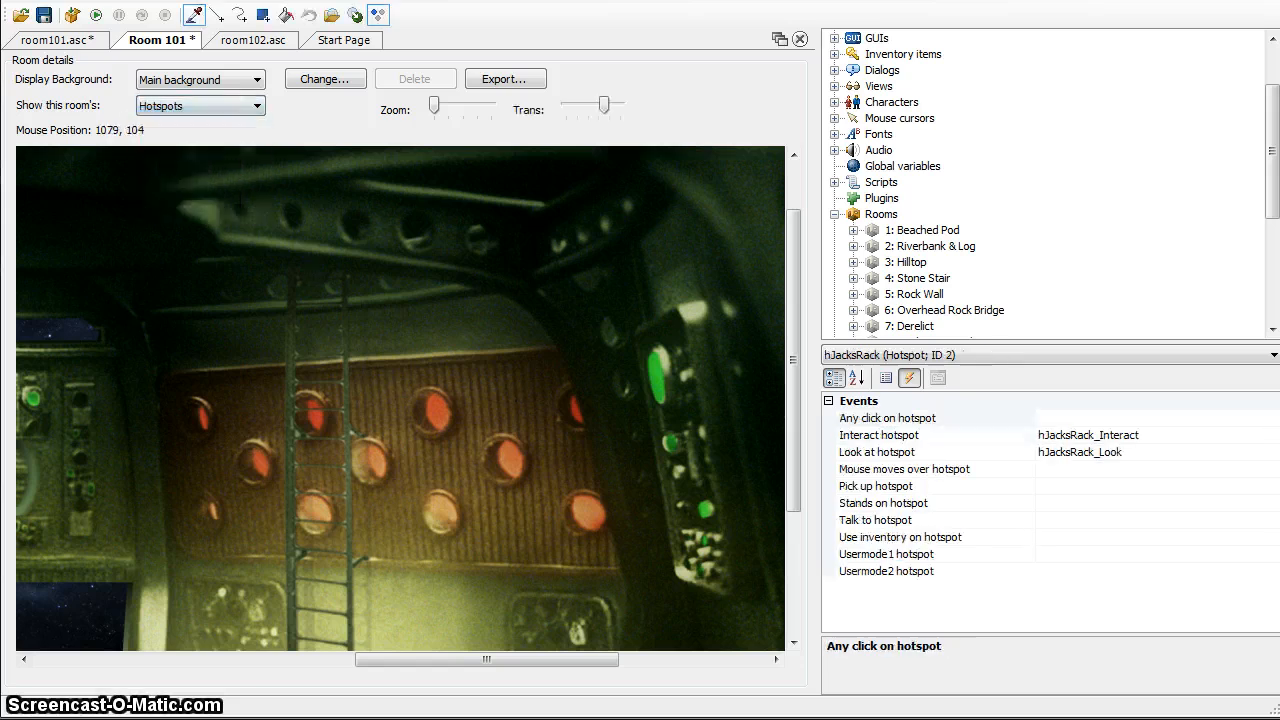
{"action": "left_click", "coordinate": [920, 357]}
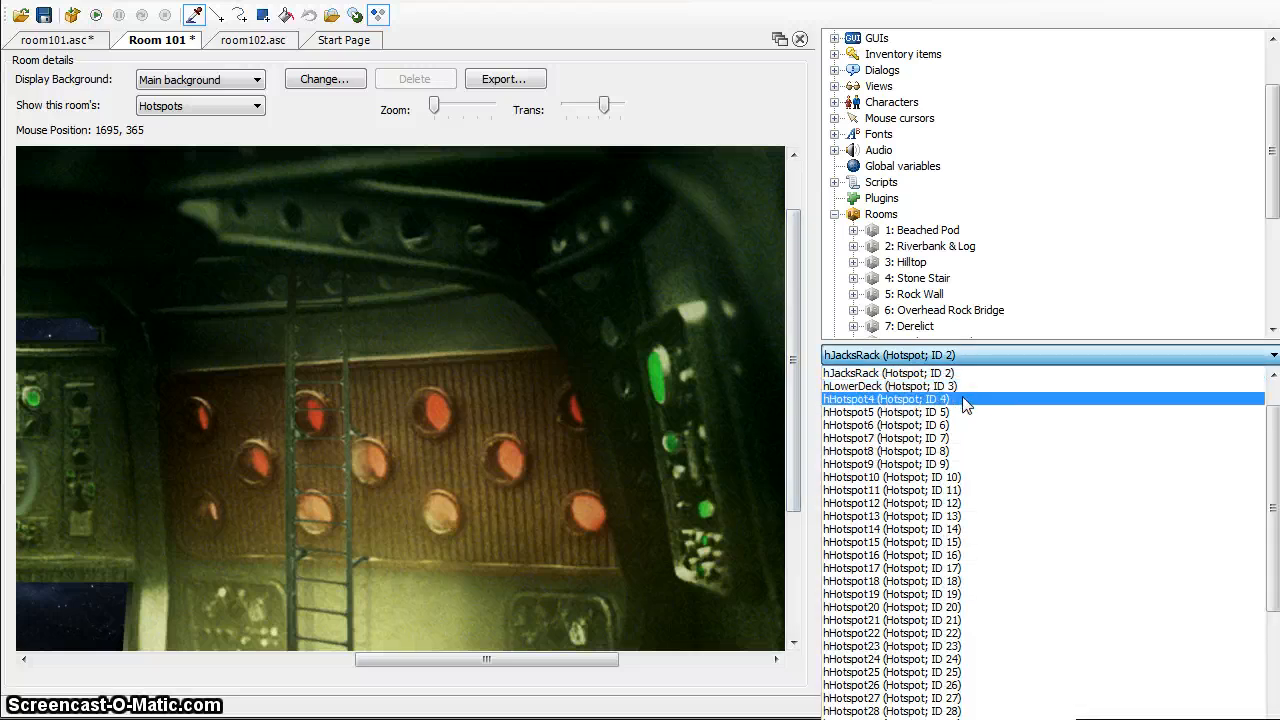
{"action": "left_click", "coordinate": [965, 404]}
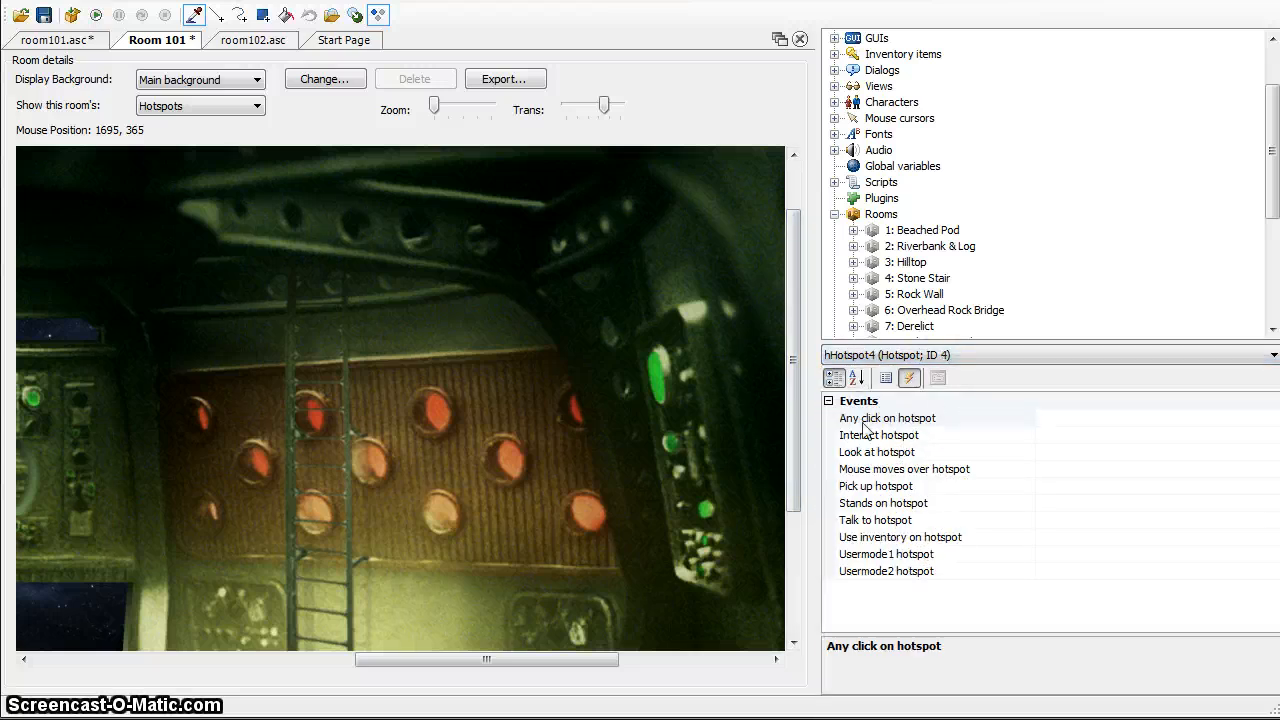
{"action": "left_click", "coordinate": [936, 357]}
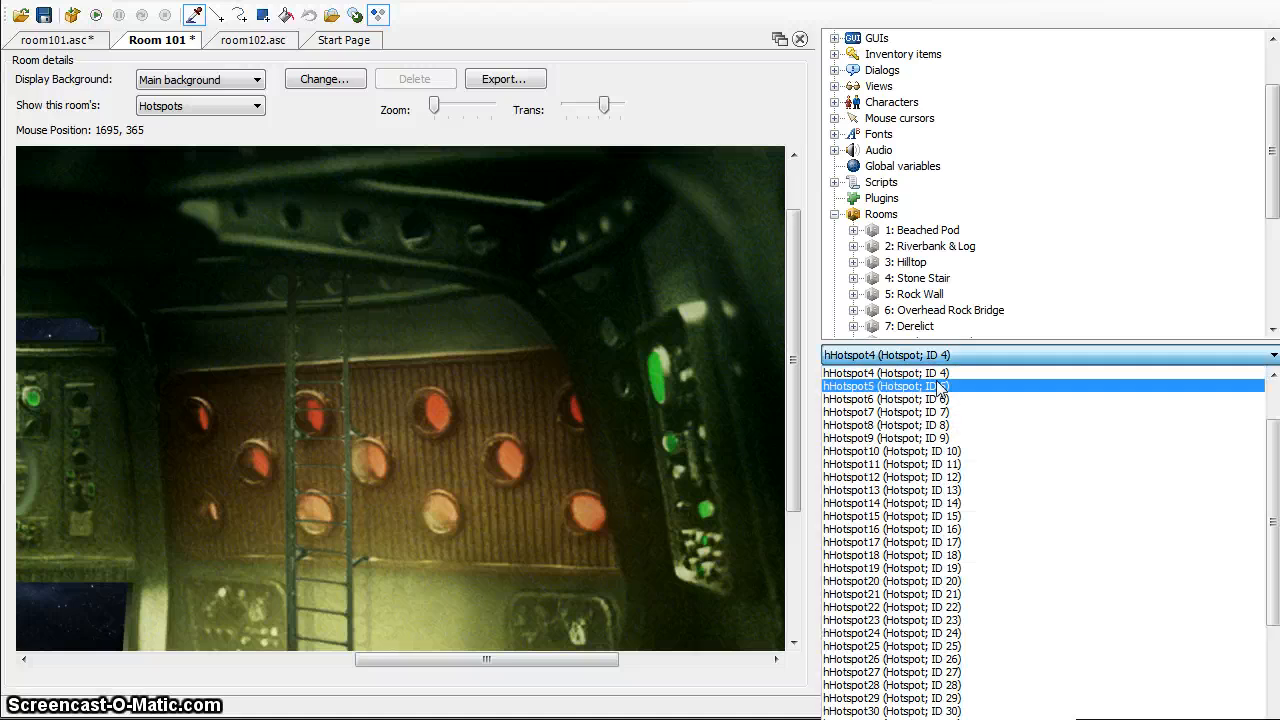
{"action": "left_click", "coordinate": [1275, 391]}
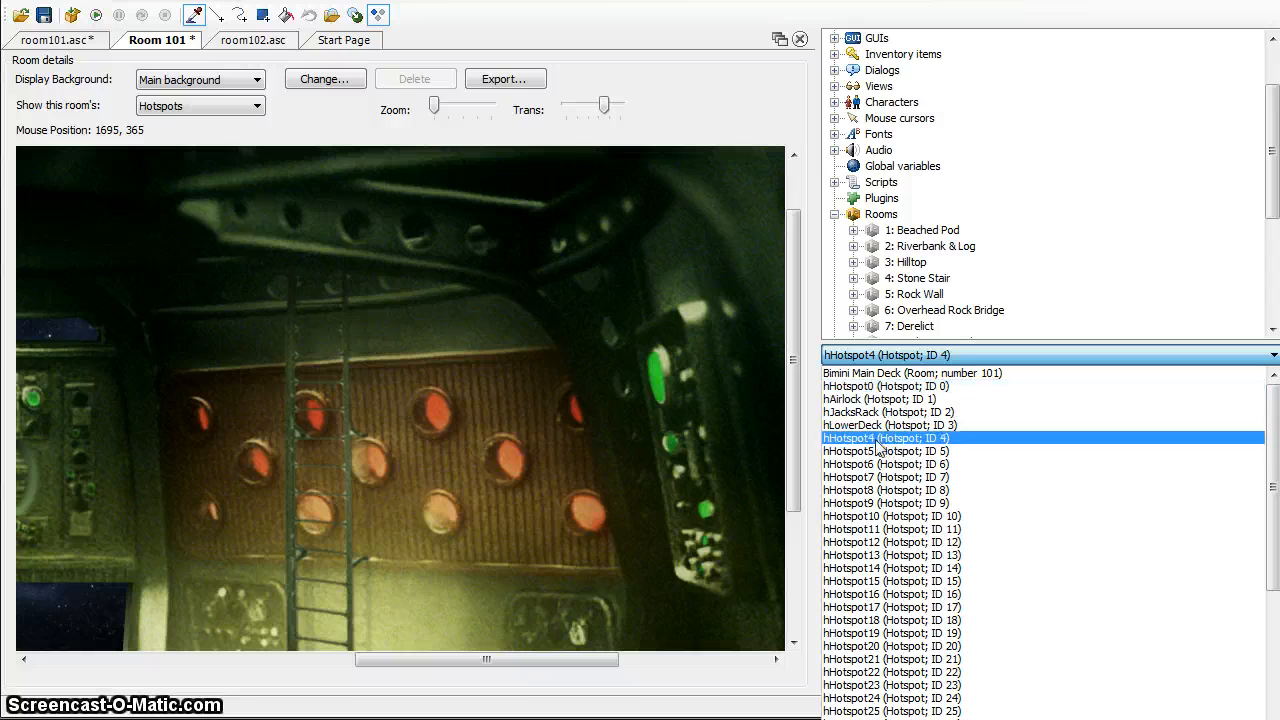
{"action": "left_click", "coordinate": [876, 440]}
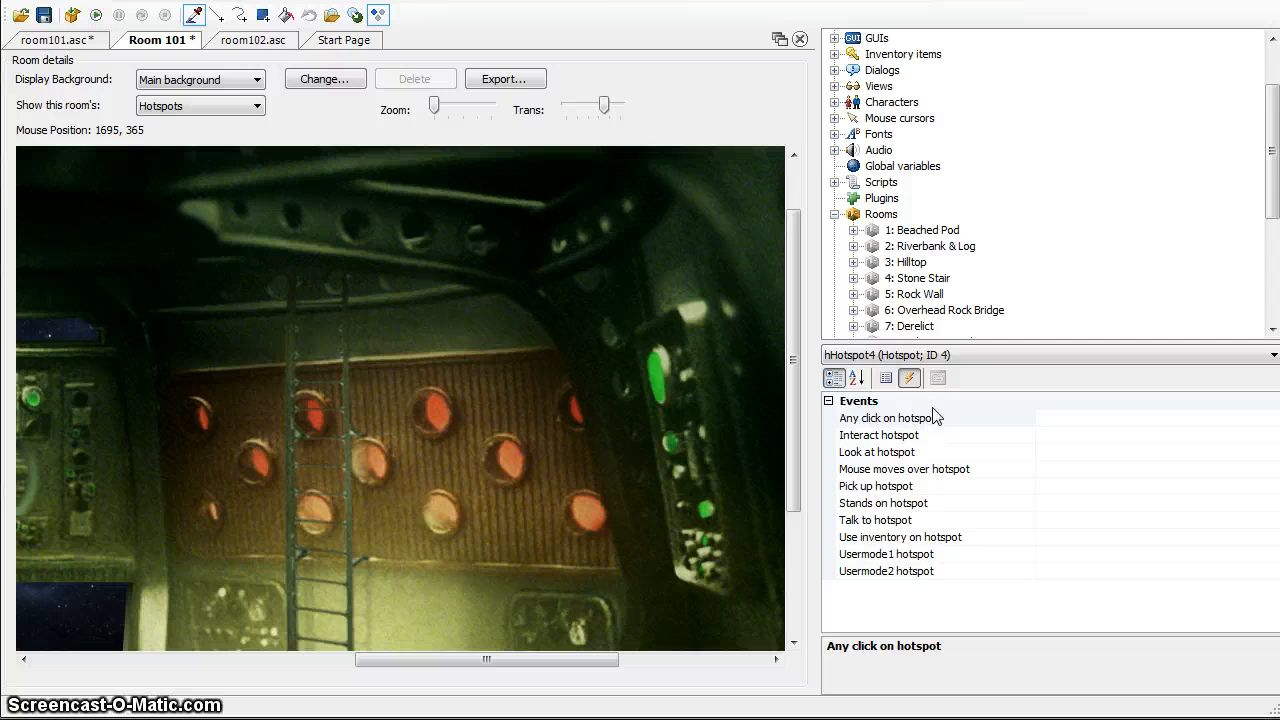
{"action": "left_click", "coordinate": [967, 420]}
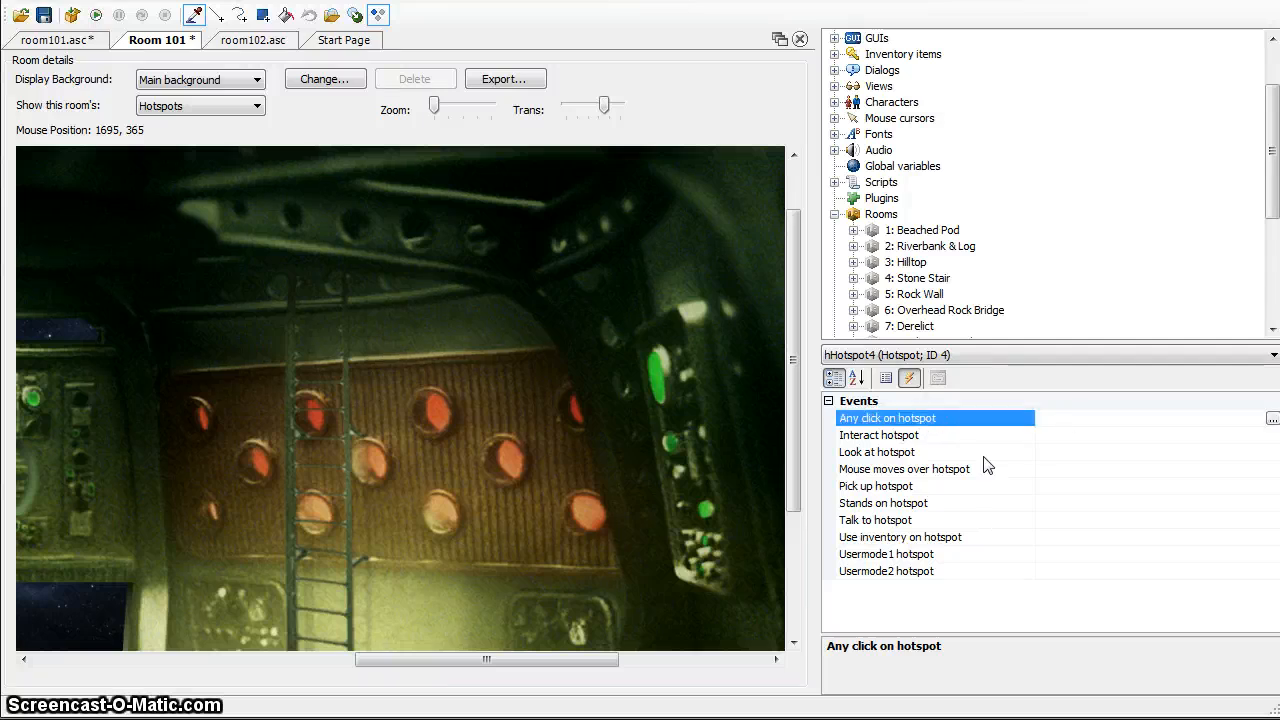
{"action": "left_click", "coordinate": [1027, 470]}
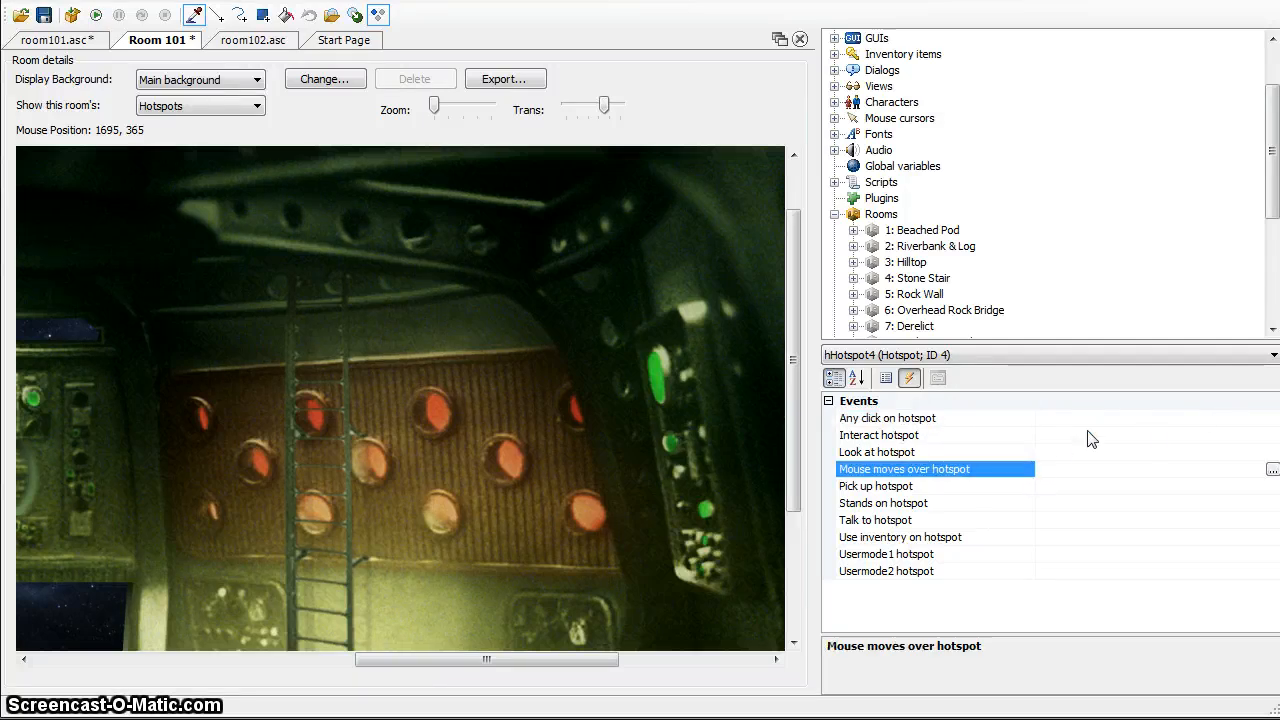
Create an "Interact hotspot" event handler function for hHotspot4 in room101.asc
{"action": "left_click", "coordinate": [1164, 416]}
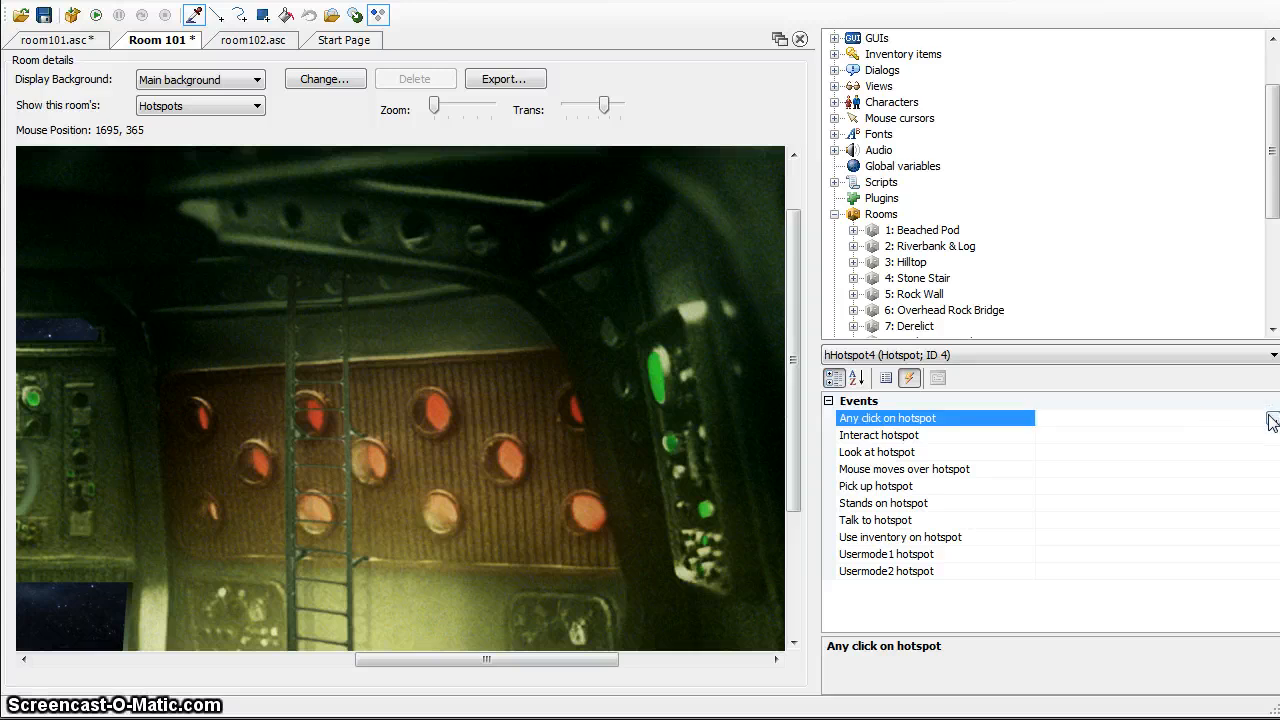
{"action": "left_click", "coordinate": [1137, 453]}
{"action": "left_click", "coordinate": [1155, 434]}
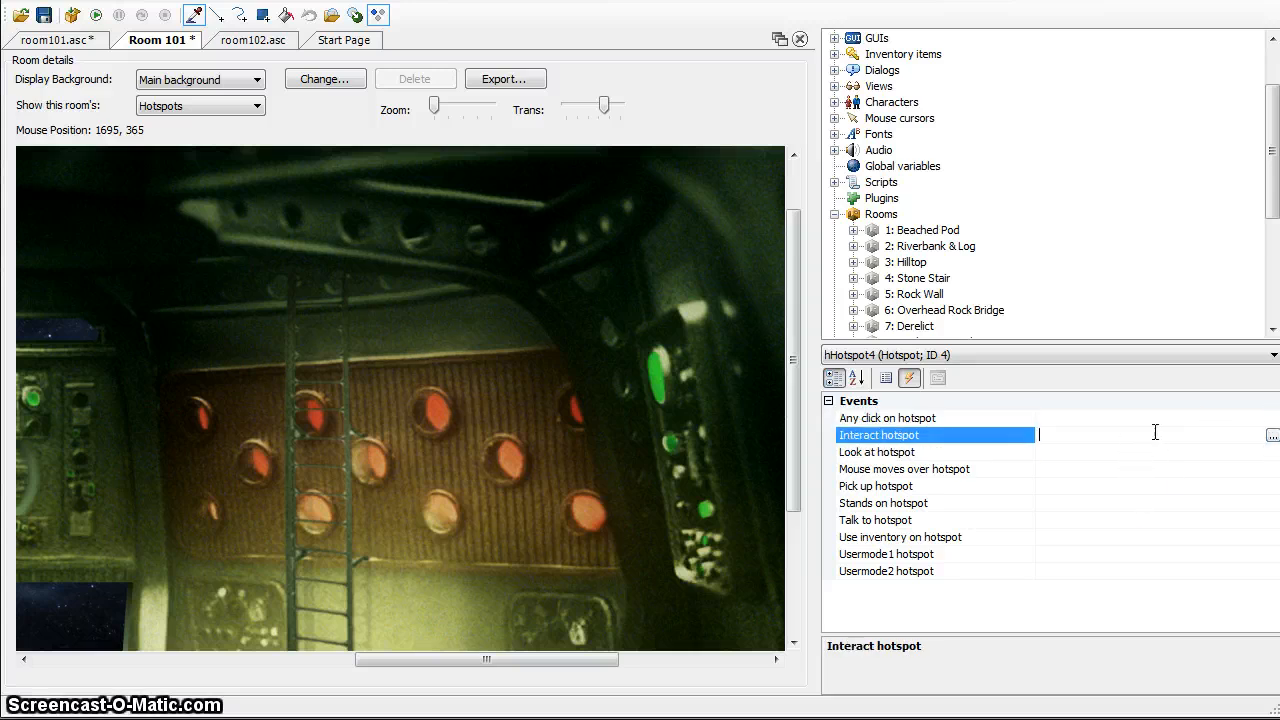
{"action": "left_click", "coordinate": [1271, 440]}
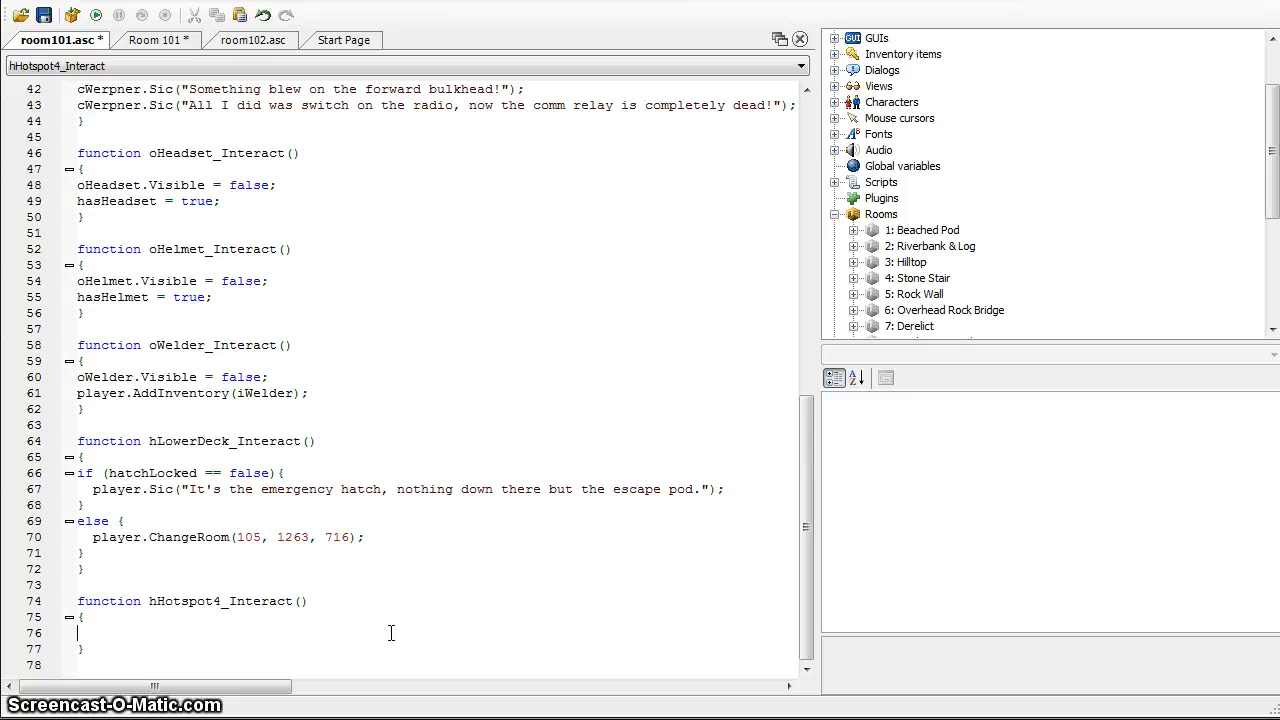
Add player.ChangeRoom(100, 0, 0); to hHotspot4_Interact, comment its header with "// Climb up to cockpit" and save the room
{"action": "type", "text": "player.ChangeRoom(100, 0, 0);"}
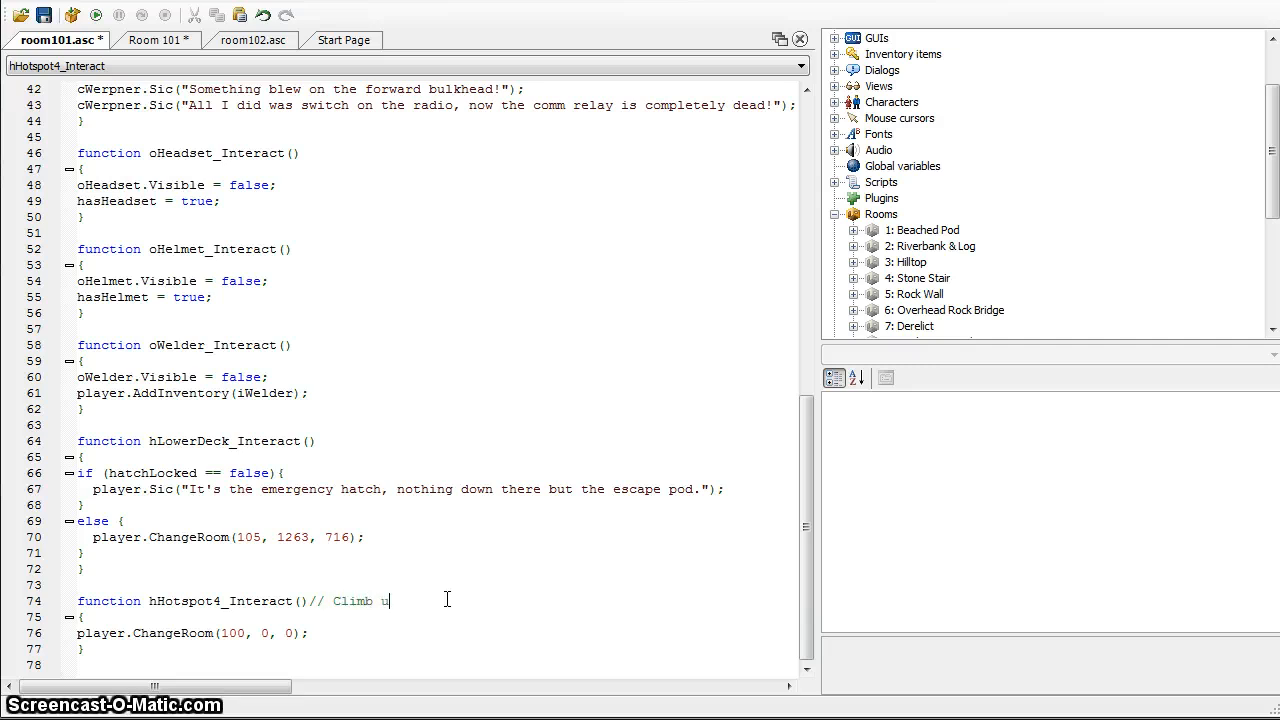
{"action": "type", "text": "pit"}
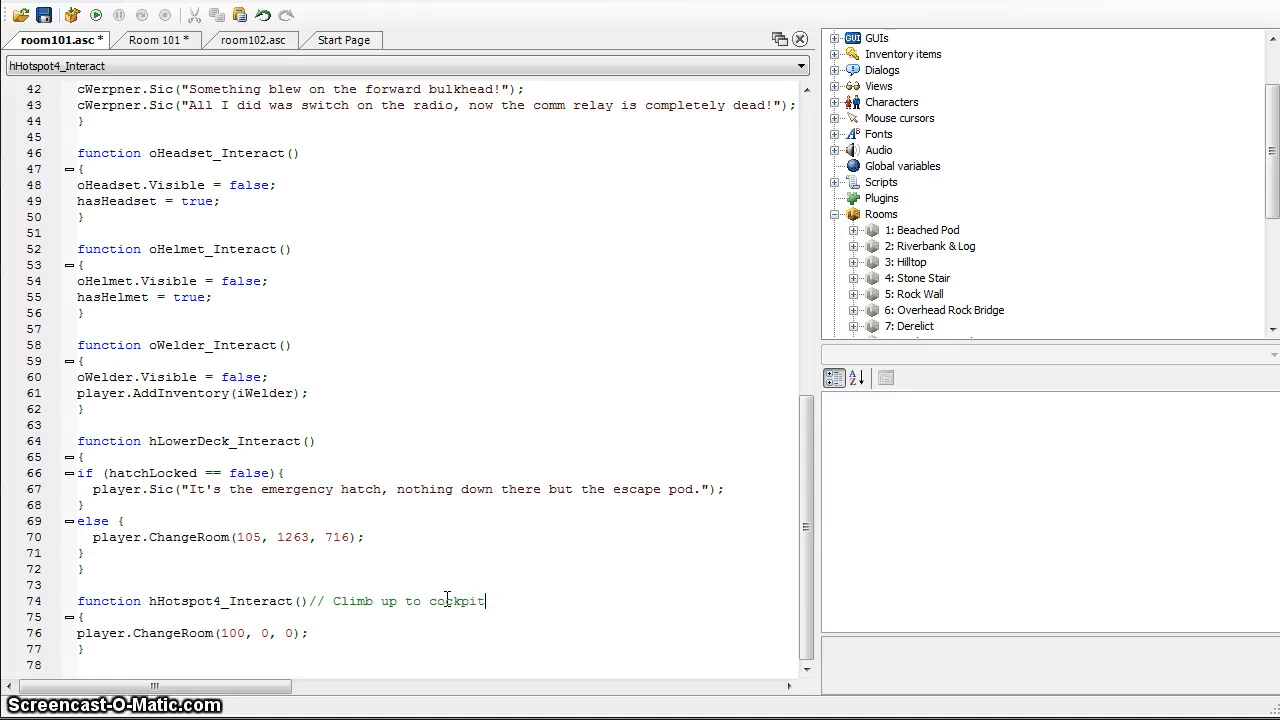
{"action": "key", "text": "ctrl+s"}
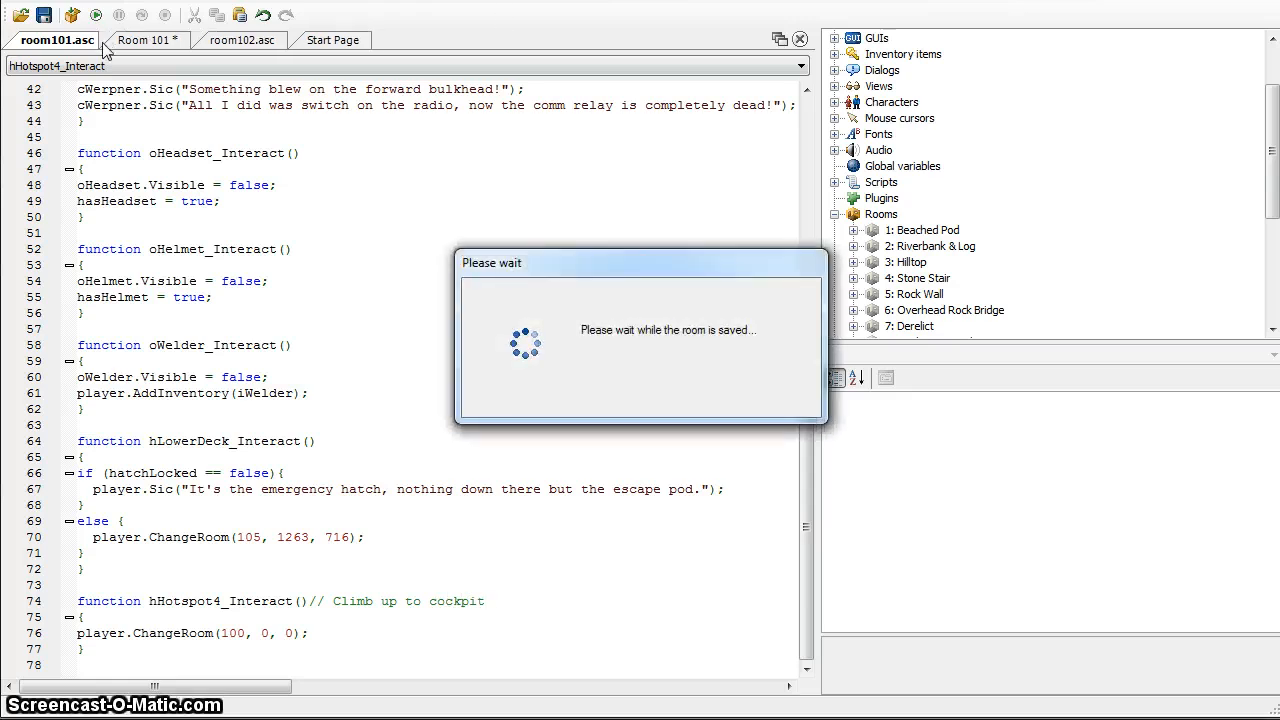
Back in Room 101, paint a filled rectangle for hHotspot4 over the upper section of the ladder
{"action": "left_click", "coordinate": [136, 40]}
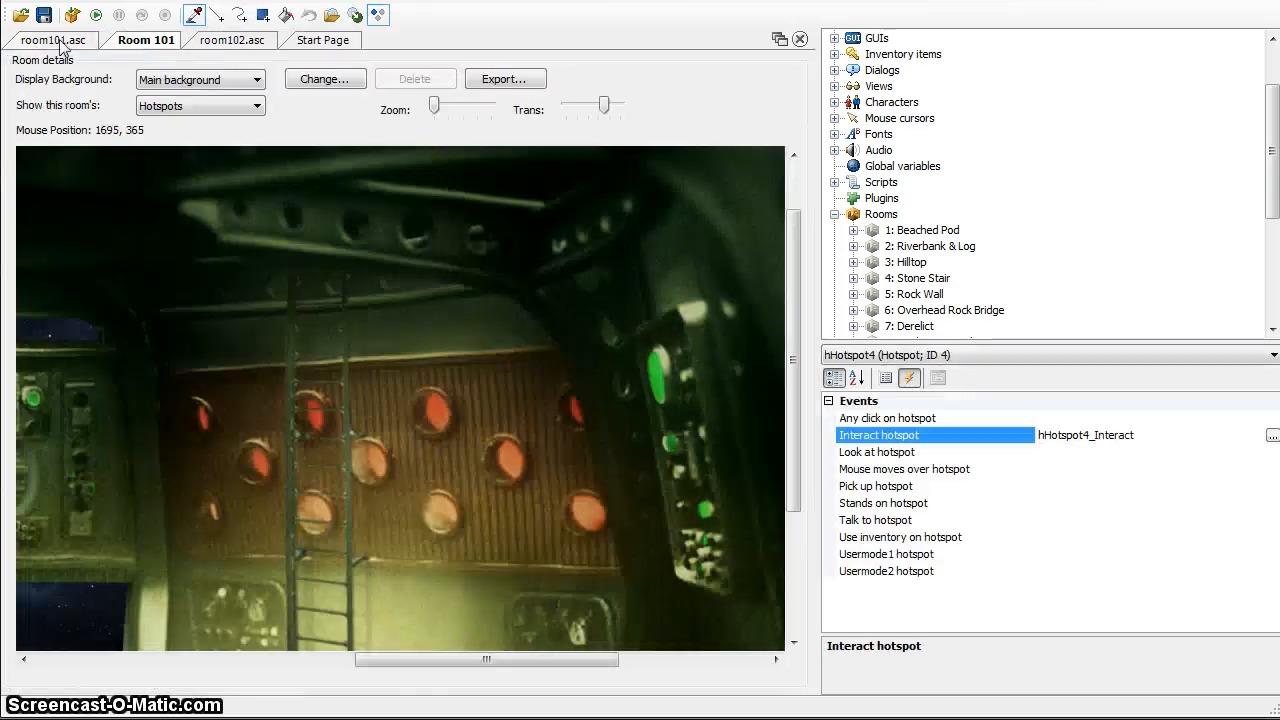
{"action": "left_click", "coordinate": [262, 16]}
{"action": "left_click_drag", "start_coordinate": [282, 261], "coordinate": [357, 566]}
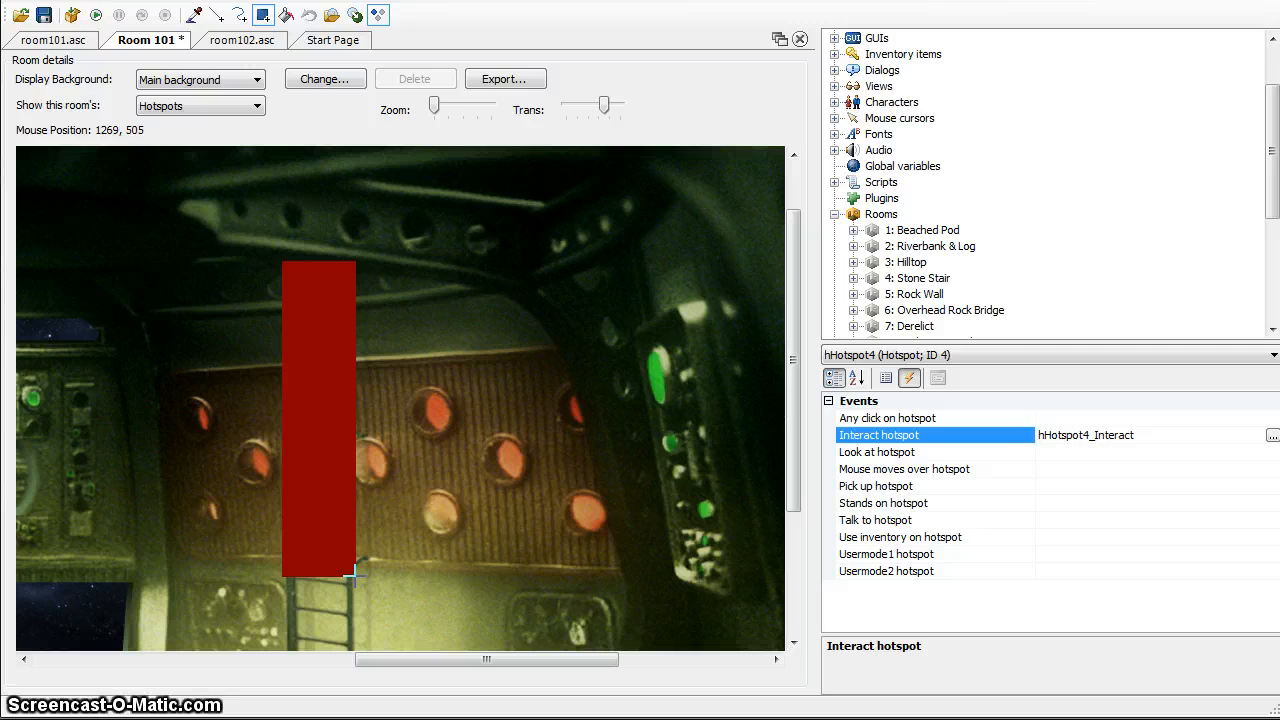
{"action": "left_click_drag", "start_coordinate": [788, 501], "coordinate": [819, 561]}
{"action": "key", "text": "ctrl+z"}
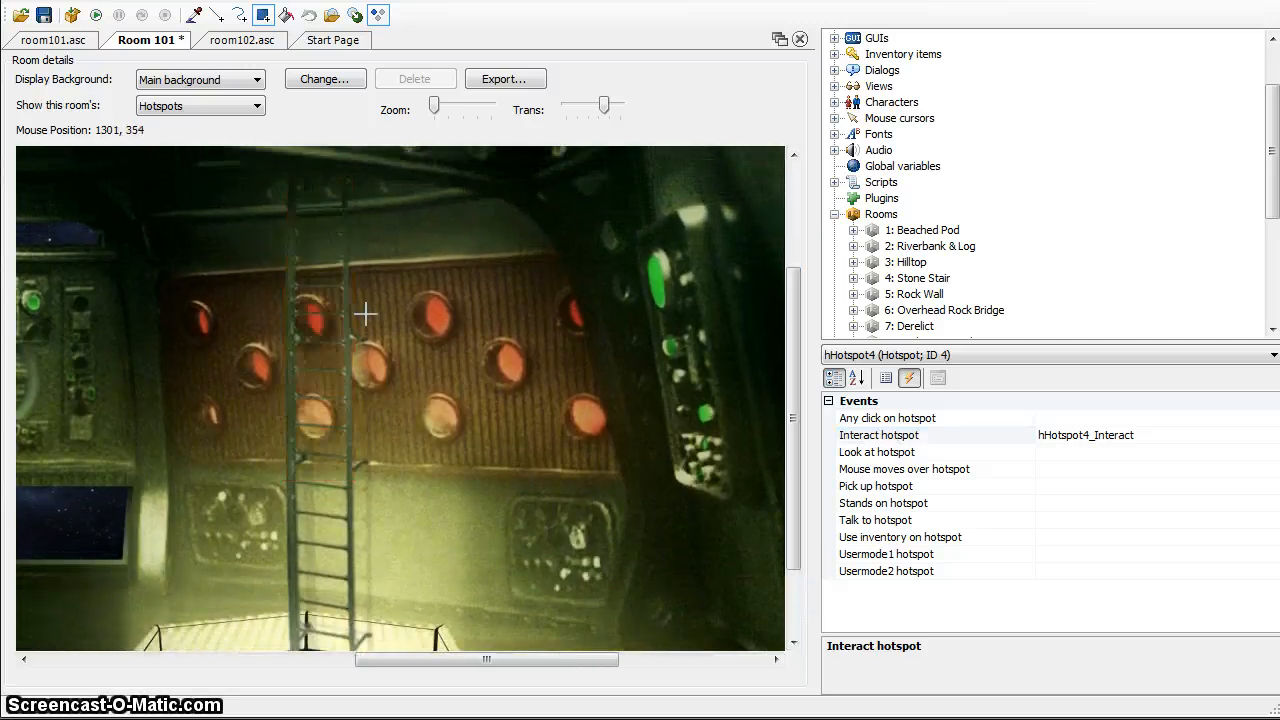
{"action": "mouse_move", "coordinate": [283, 163]}
{"action": "left_mouse_down"}
{"action": "mouse_move", "coordinate": [347, 320]}
{"action": "mouse_move", "coordinate": [362, 420]}
{"action": "mouse_move", "coordinate": [355, 402]}
{"action": "left_mouse_up"}
Select the hLowerDeck hotspot and paint a filled rectangle over the ladder's lower section down into the hatch
{"action": "left_click_drag", "start_coordinate": [799, 486], "coordinate": [800, 505]}
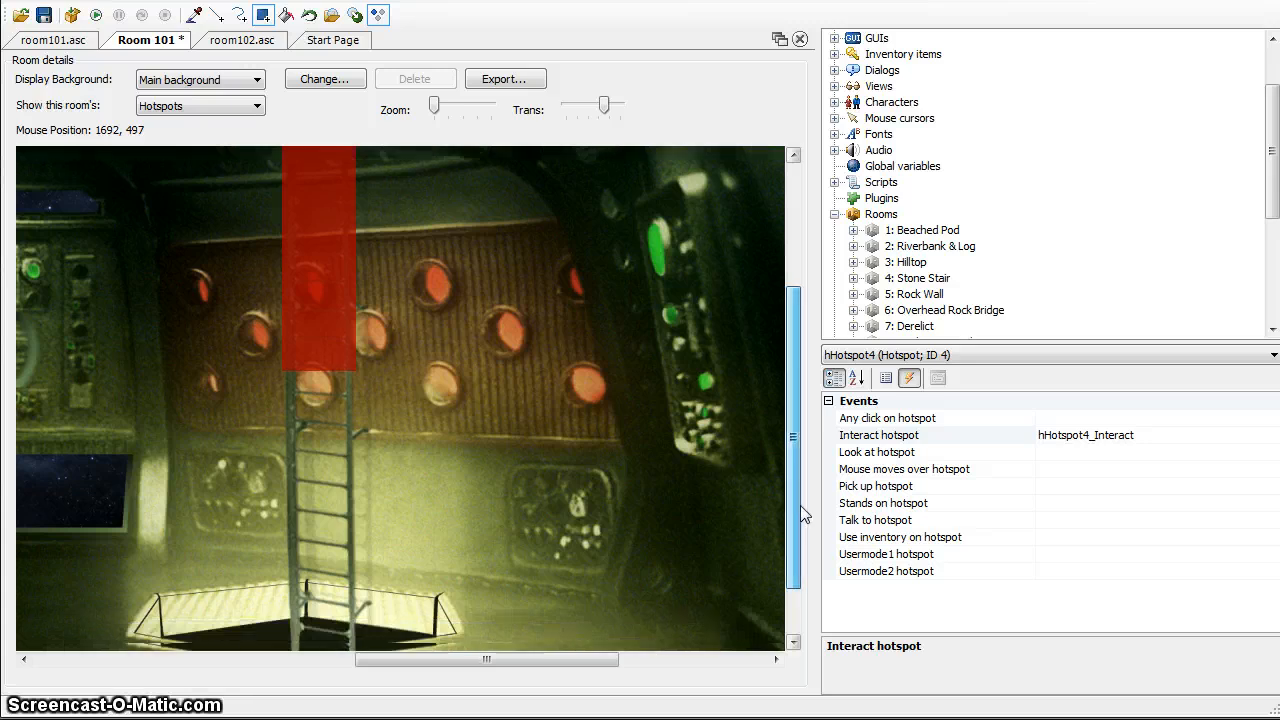
{"action": "left_click", "coordinate": [991, 356]}
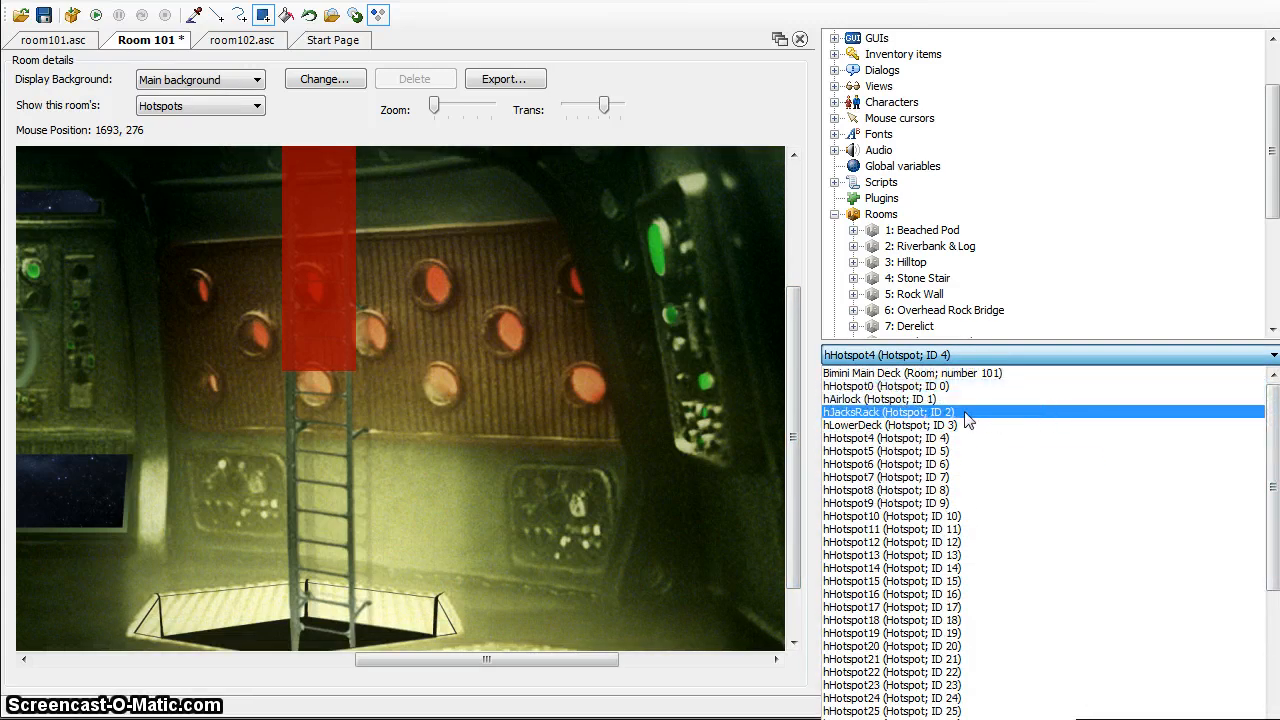
{"action": "left_click", "coordinate": [966, 425]}
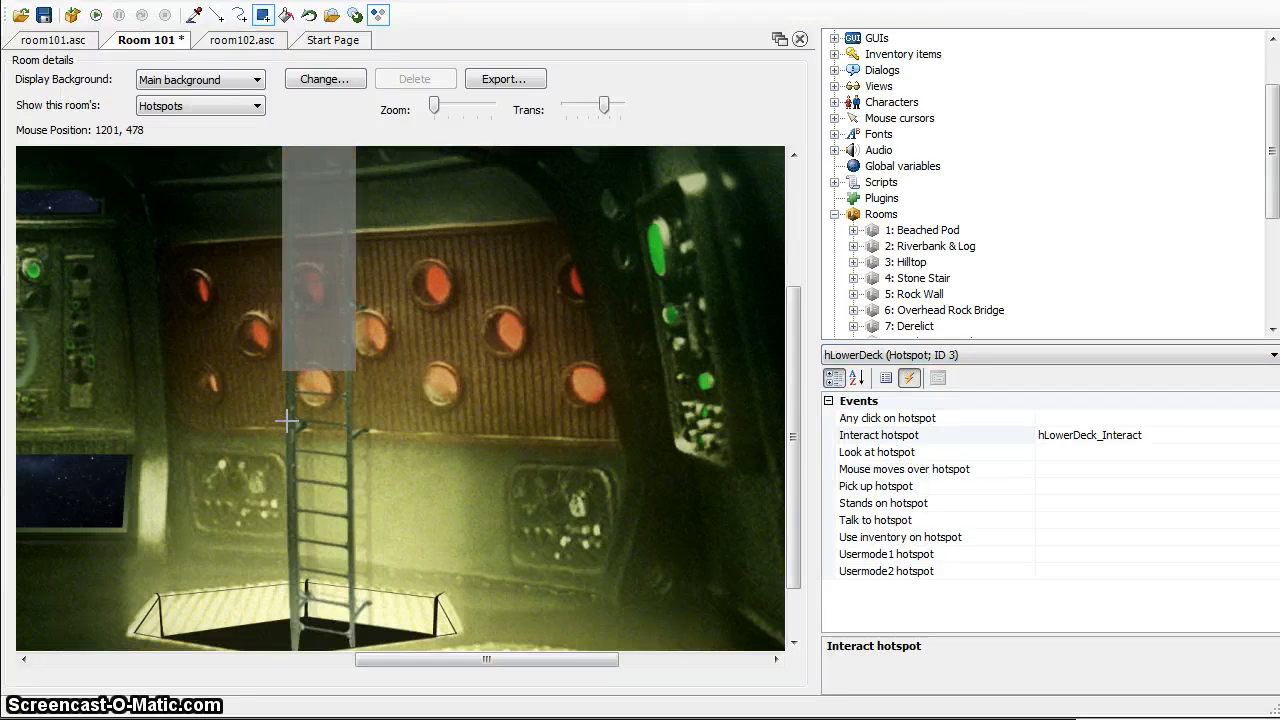
{"action": "left_click_drag", "start_coordinate": [287, 422], "coordinate": [355, 640]}
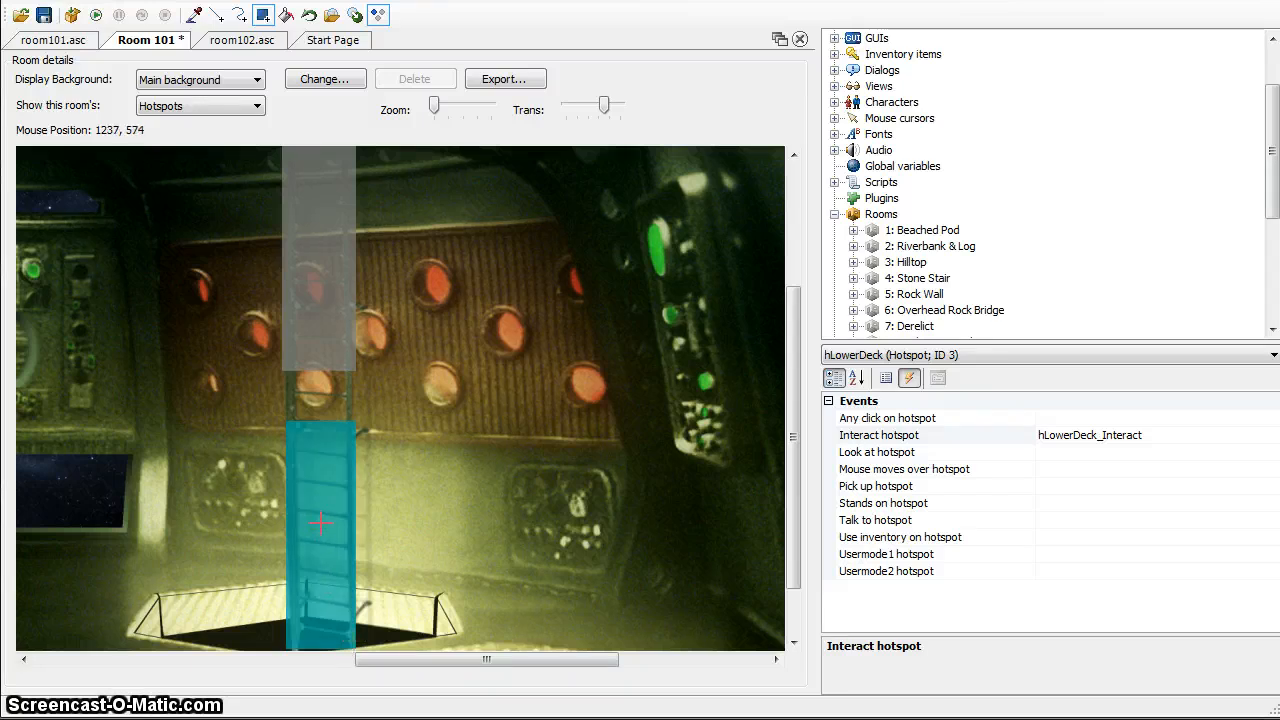
Select the hJacksRack hotspot and cover the left hanging suit with filled rectangles for its hood and body
{"action": "left_click_drag", "start_coordinate": [614, 658], "coordinate": [525, 660]}
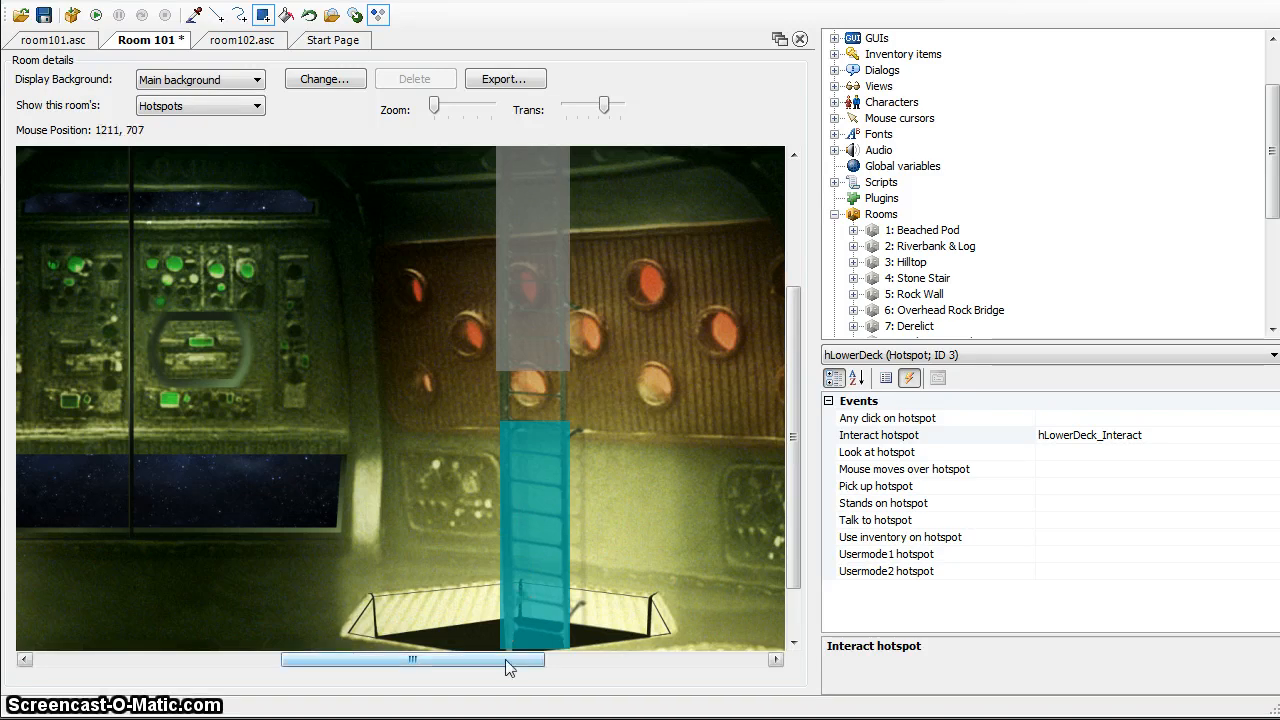
{"action": "left_click_drag", "start_coordinate": [505, 660], "coordinate": [218, 680]}
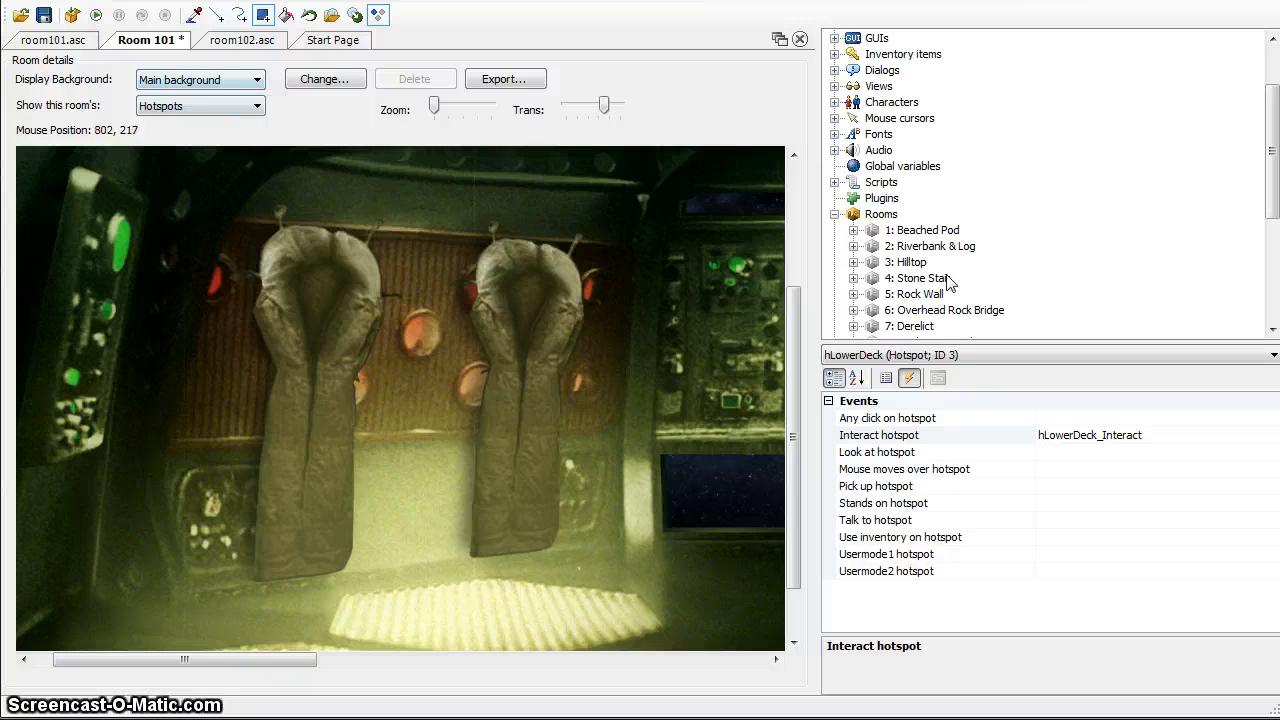
{"action": "left_click", "coordinate": [966, 356]}
{"action": "left_click", "coordinate": [1272, 396]}
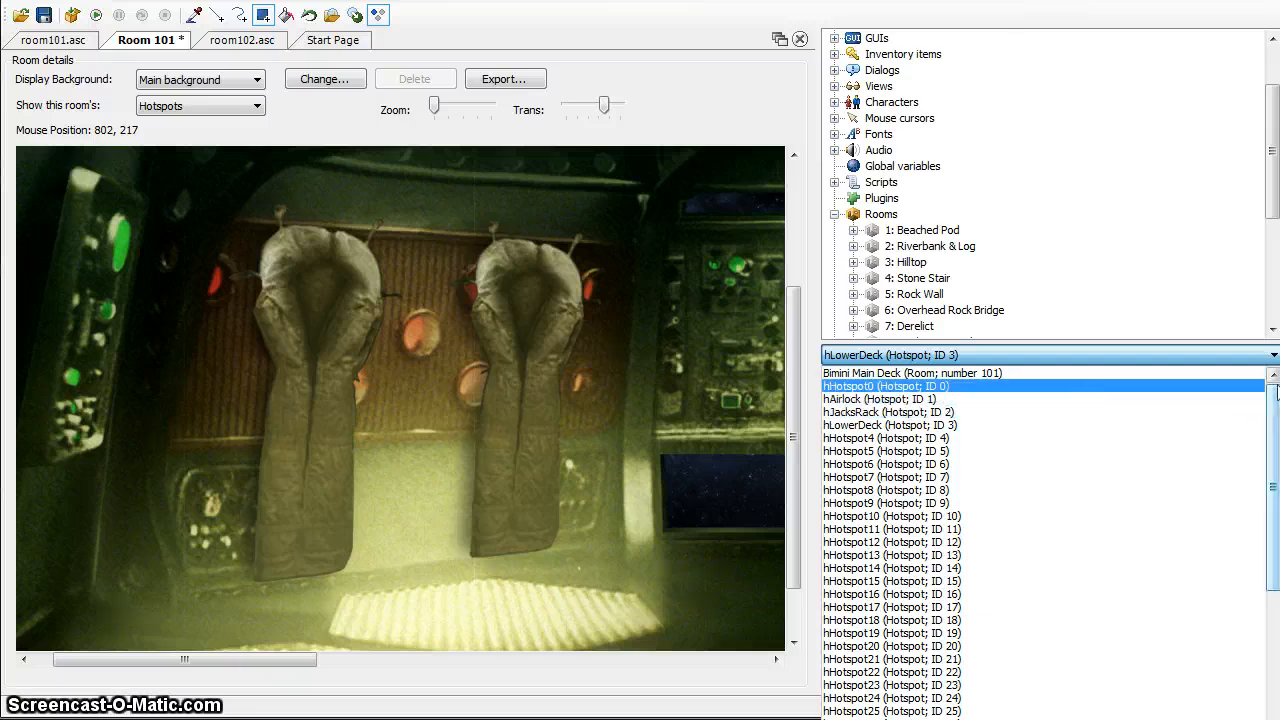
{"action": "left_click", "coordinate": [906, 412]}
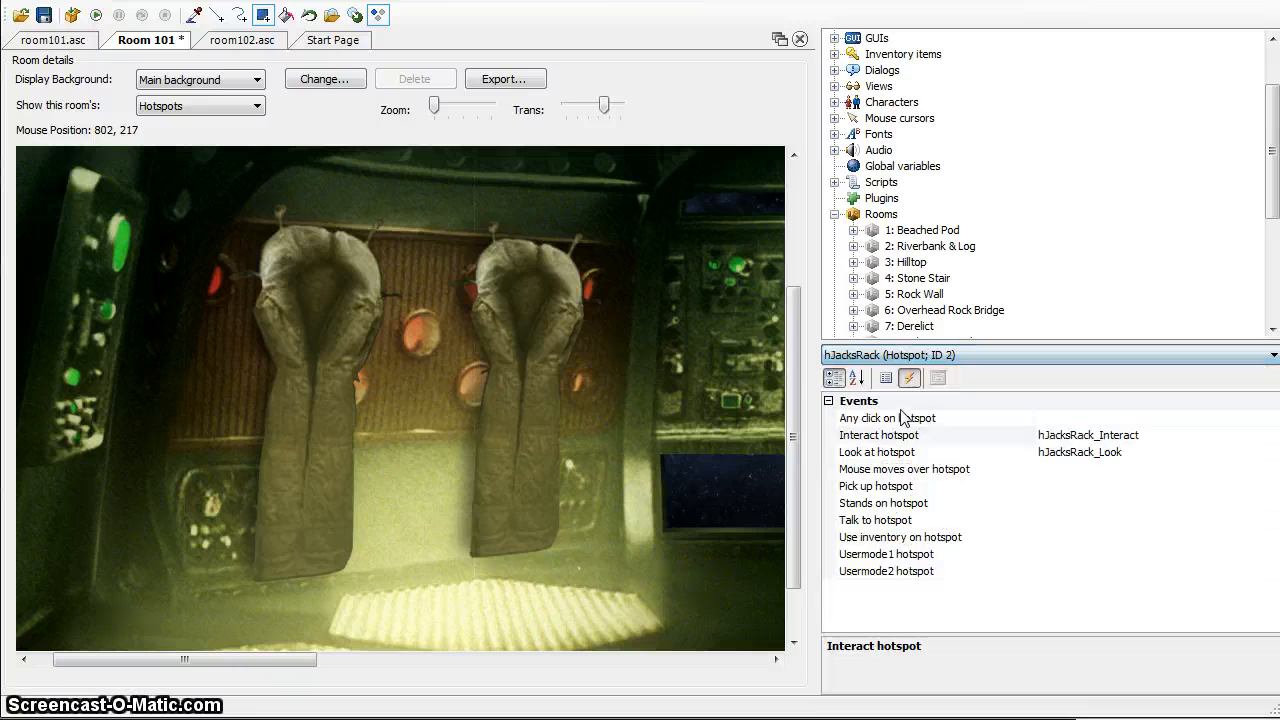
{"action": "left_click", "coordinate": [262, 14]}
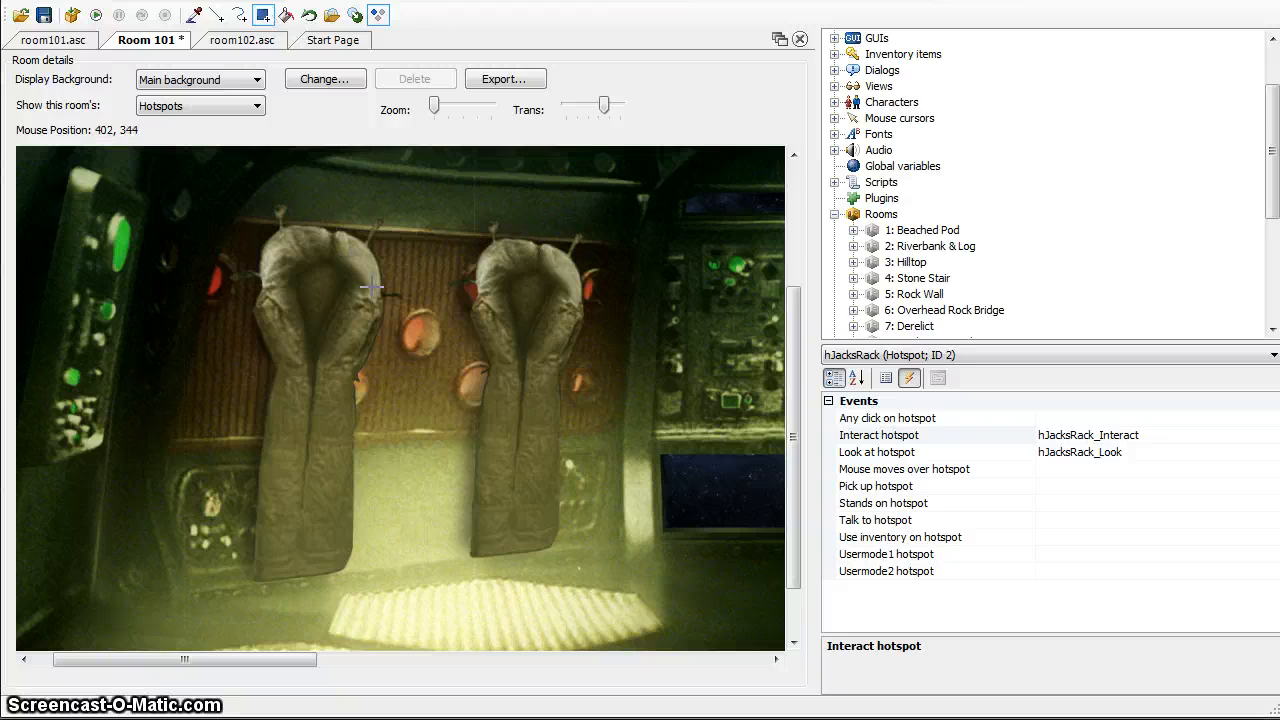
{"action": "left_click_drag", "start_coordinate": [270, 230], "coordinate": [347, 562]}
{"action": "key", "text": "ctrl+z"}
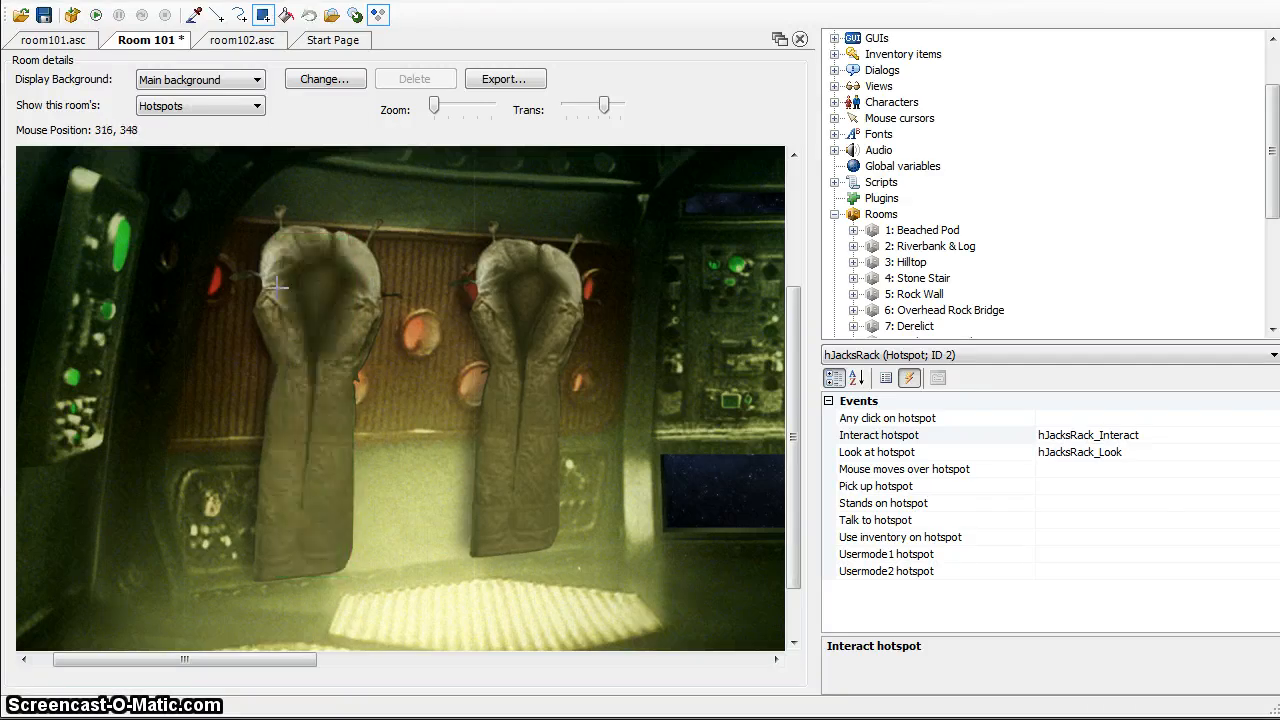
{"action": "left_click_drag", "start_coordinate": [260, 216], "coordinate": [393, 378]}
{"action": "left_click_drag", "start_coordinate": [266, 372], "coordinate": [255, 428]}
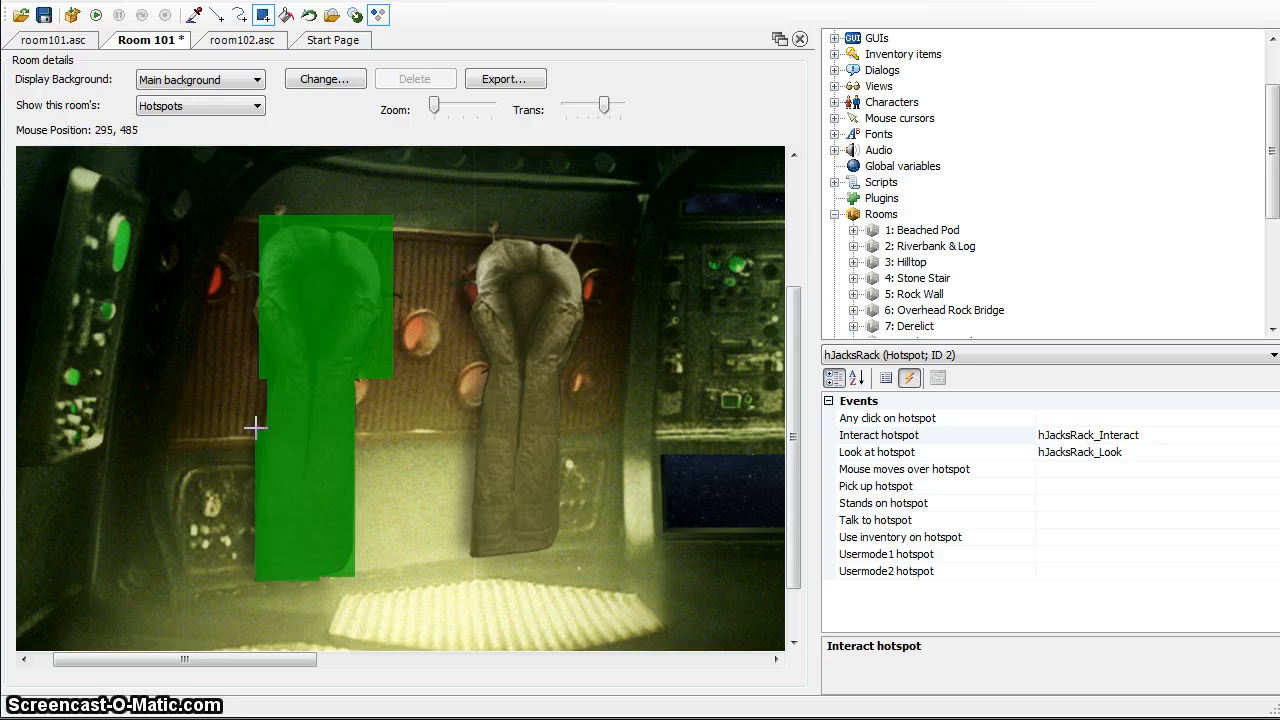
Trim the hJacksRack area to the suit's hood by outlining it with straight lines and erasing the excess corners with fills
{"action": "left_click", "coordinate": [217, 18]}
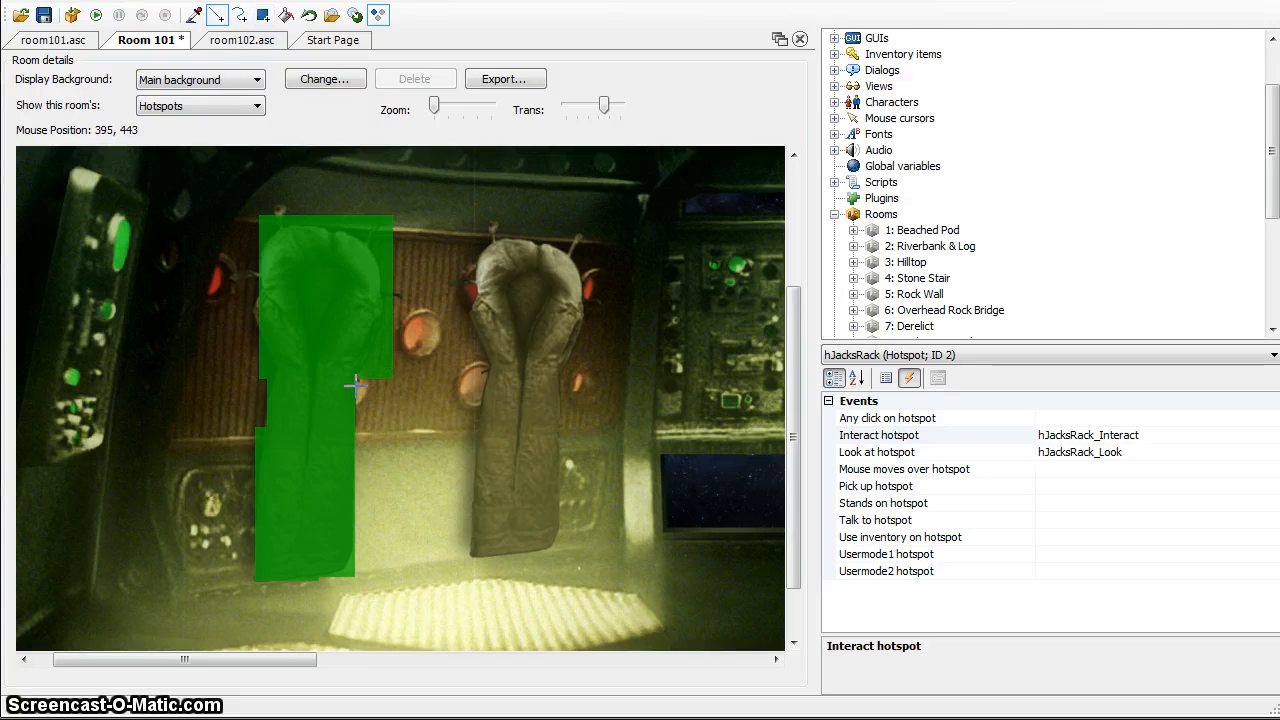
{"action": "left_click", "coordinate": [367, 232]}
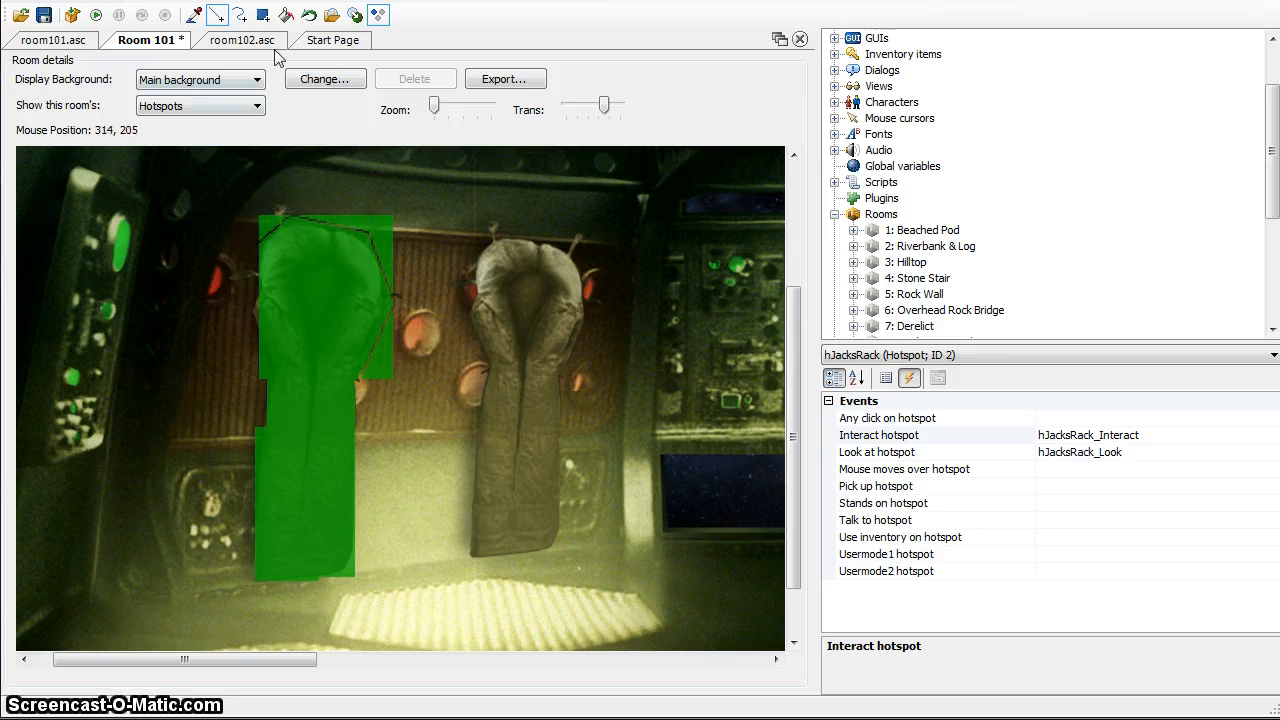
{"action": "left_click", "coordinate": [286, 14]}
{"action": "left_click", "coordinate": [361, 224]}
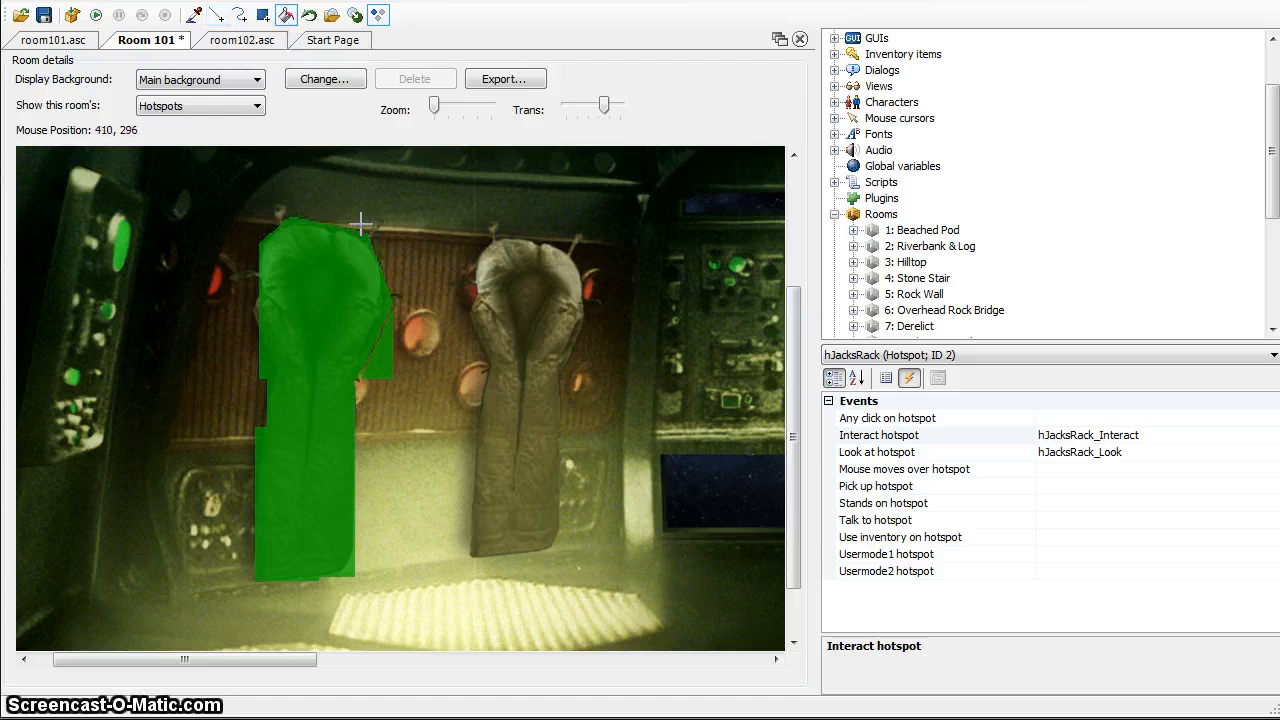
{"action": "left_click", "coordinate": [389, 364]}
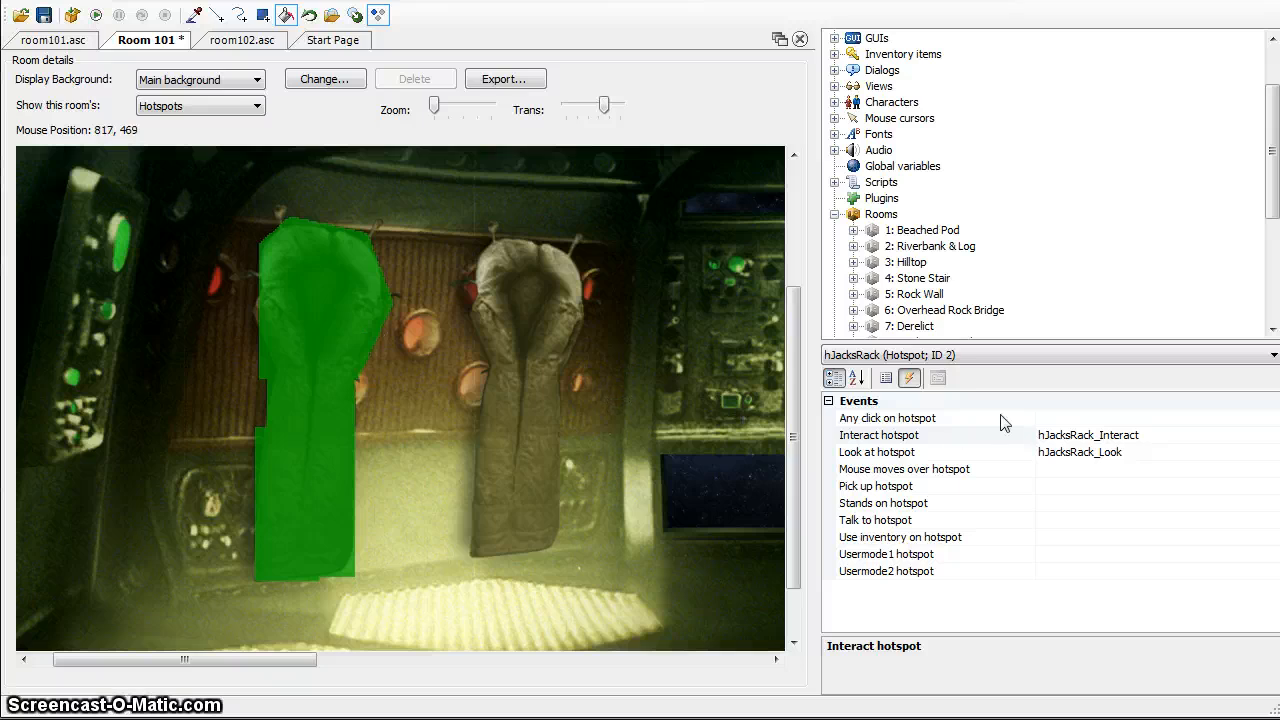
Select the hAirlock hotspot and paint a filled rectangle over the rounded control panel on the airlock's right door
{"action": "left_click", "coordinate": [1045, 358]}
{"action": "left_click", "coordinate": [1045, 363]}
{"action": "left_click_drag", "start_coordinate": [265, 662], "coordinate": [422, 662]}
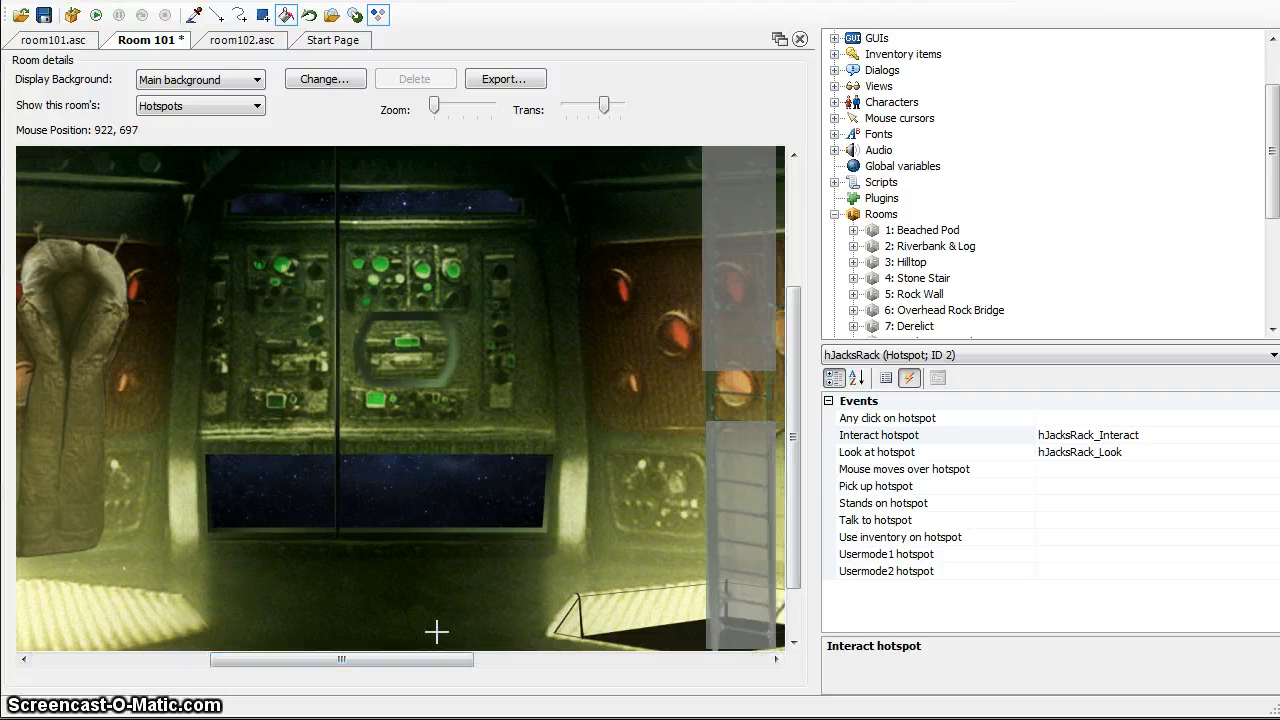
{"action": "left_click", "coordinate": [915, 356]}
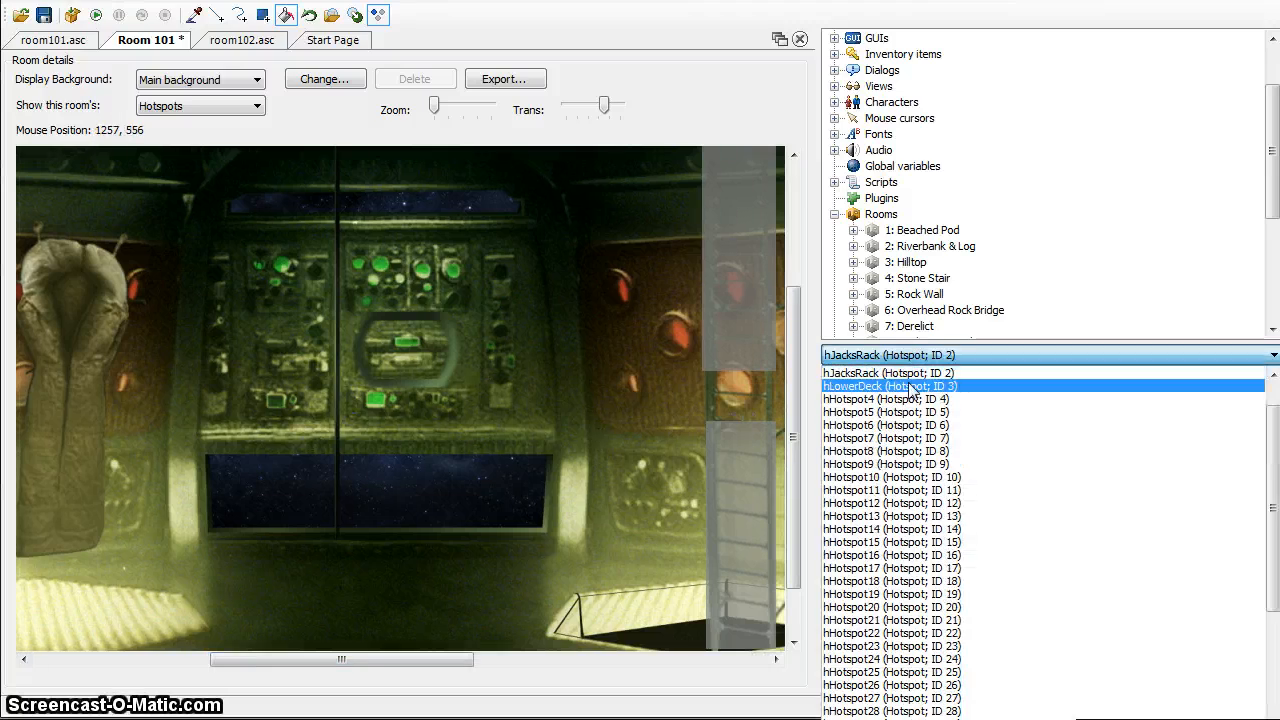
{"action": "scroll", "coordinate": [966, 394], "scroll_direction": "up", "scroll_amount": 1}
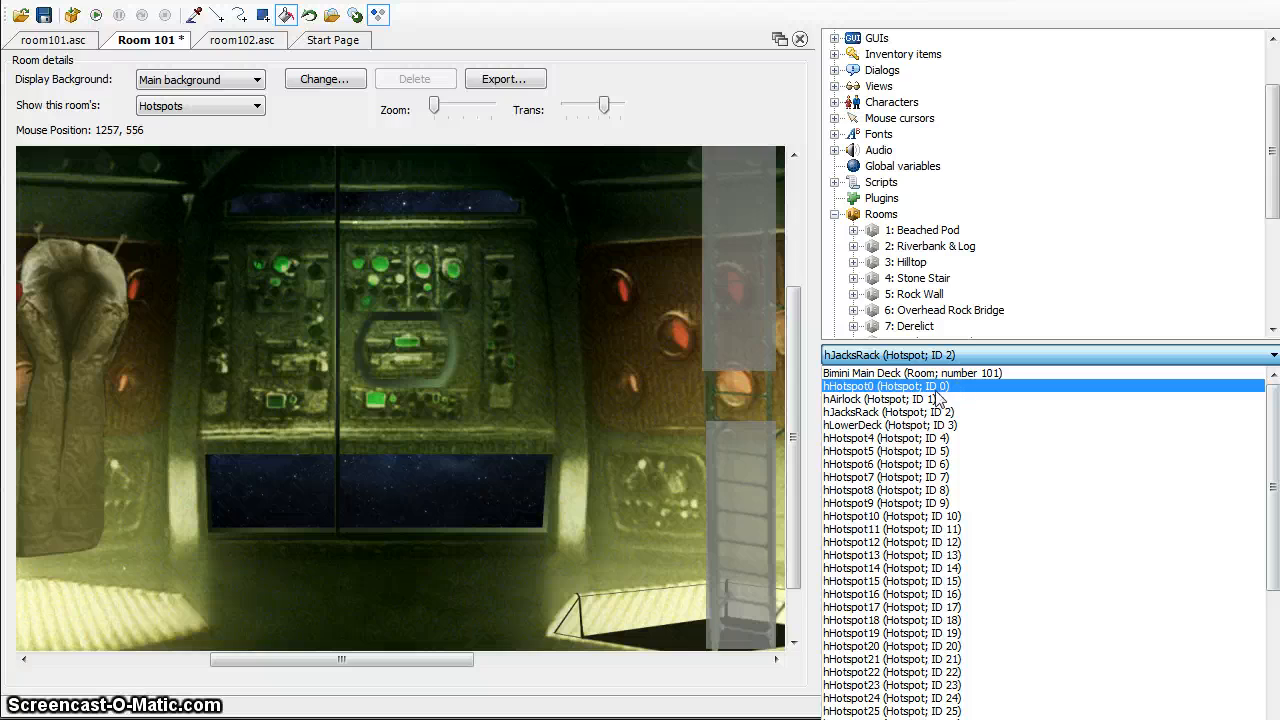
{"action": "left_click", "coordinate": [940, 397]}
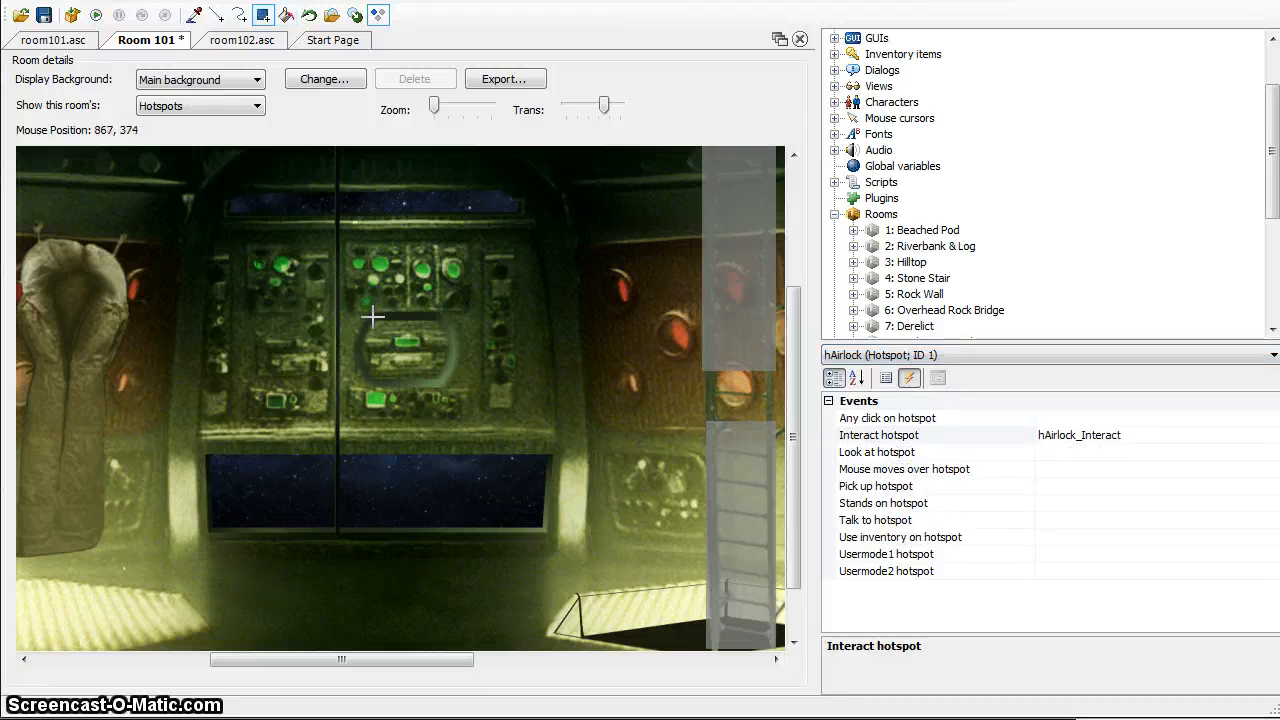
{"action": "left_click_drag", "start_coordinate": [370, 317], "coordinate": [443, 376]}
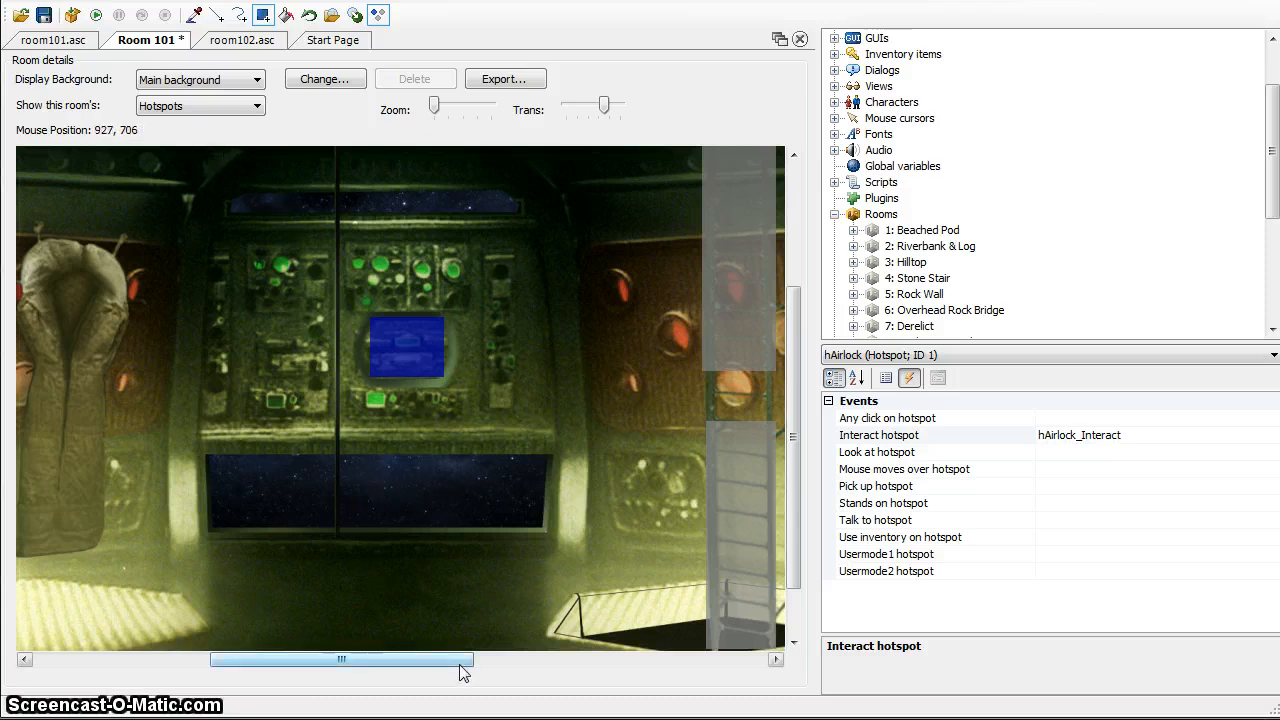
Switch the room to its walkable areas and outline the floor's back edge with straight lines from the room's lower-left corner past both hanging suits
{"action": "left_click_drag", "start_coordinate": [425, 661], "coordinate": [283, 708]}
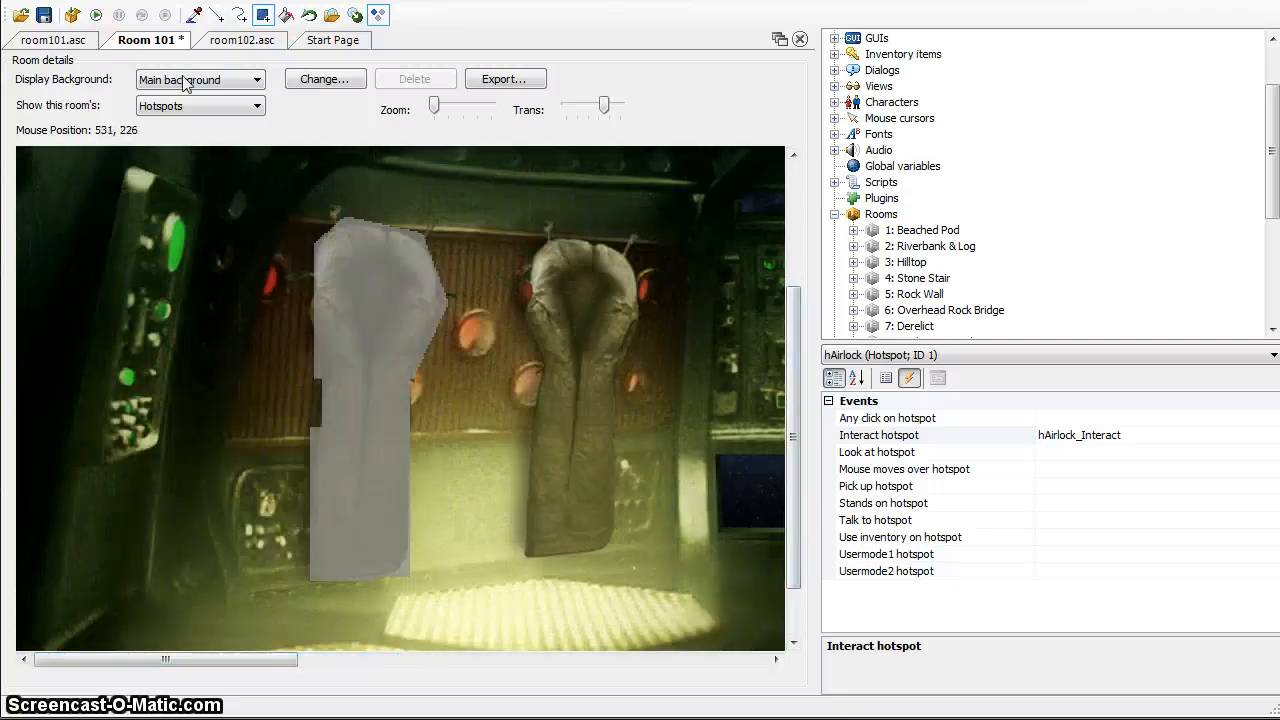
{"action": "left_click", "coordinate": [200, 106]}
{"action": "left_click", "coordinate": [188, 184]}
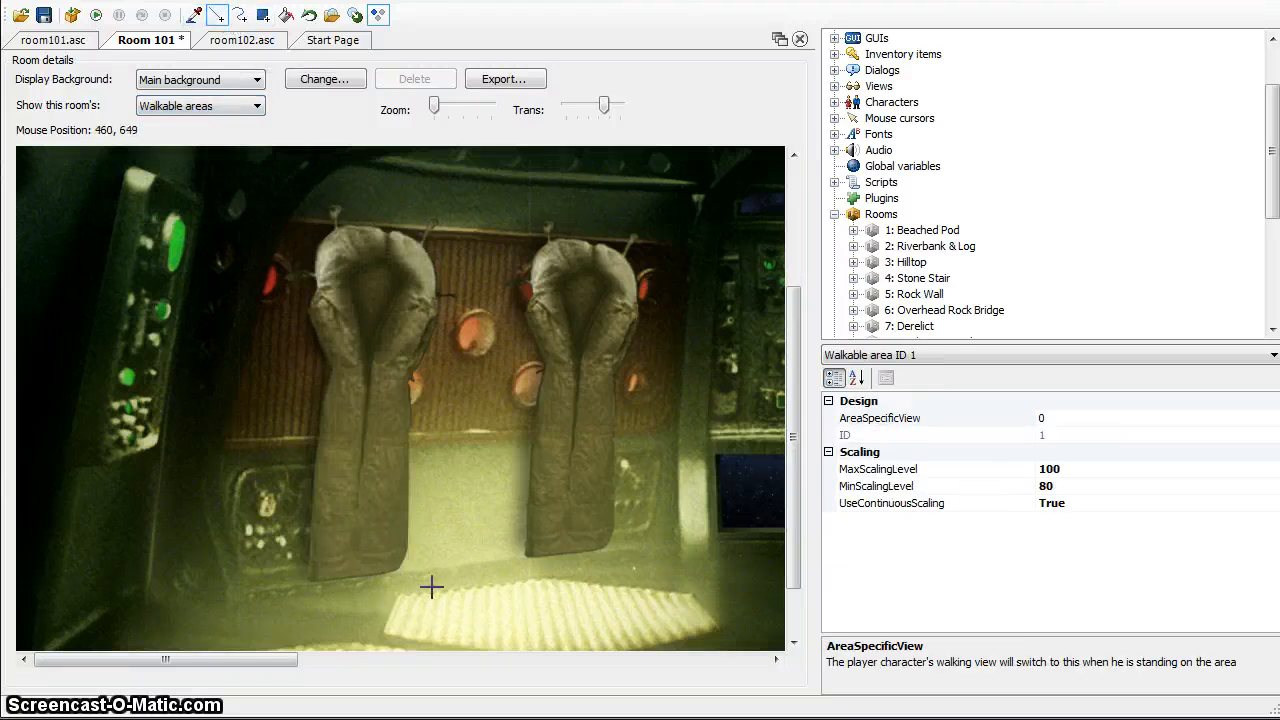
{"action": "left_click_drag", "start_coordinate": [794, 552], "coordinate": [792, 683]}
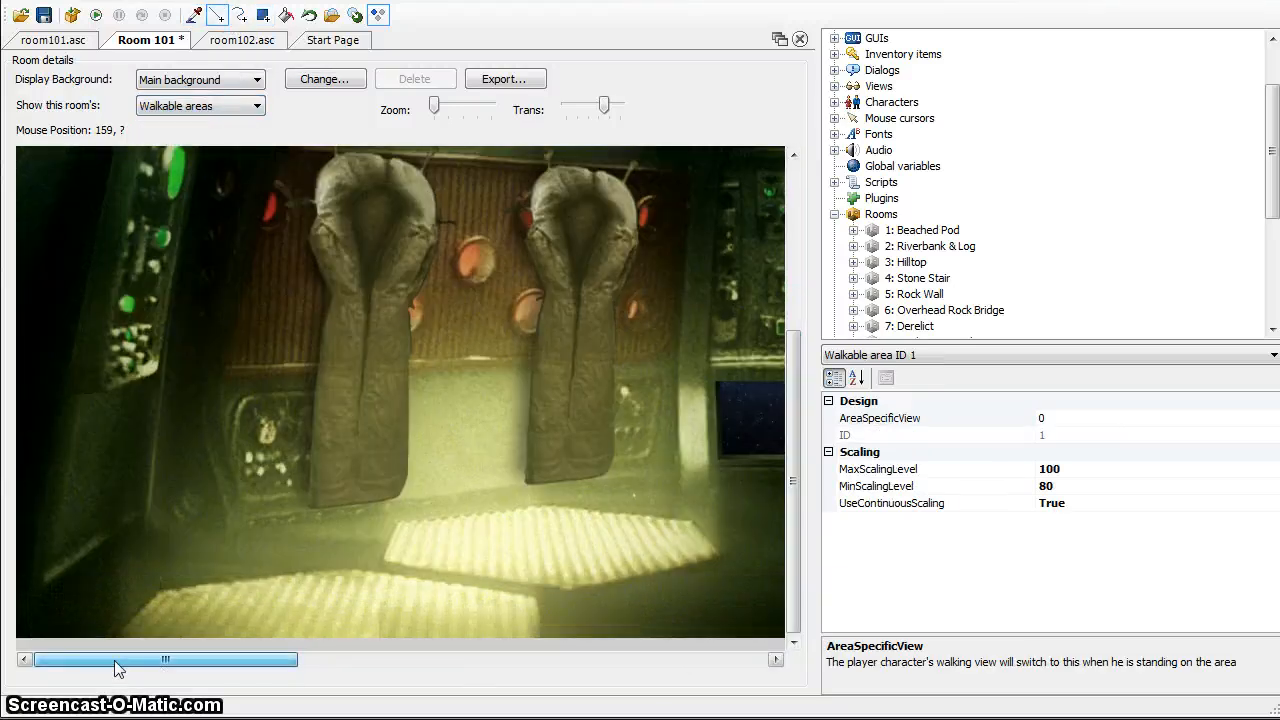
{"action": "left_click", "coordinate": [26, 636]}
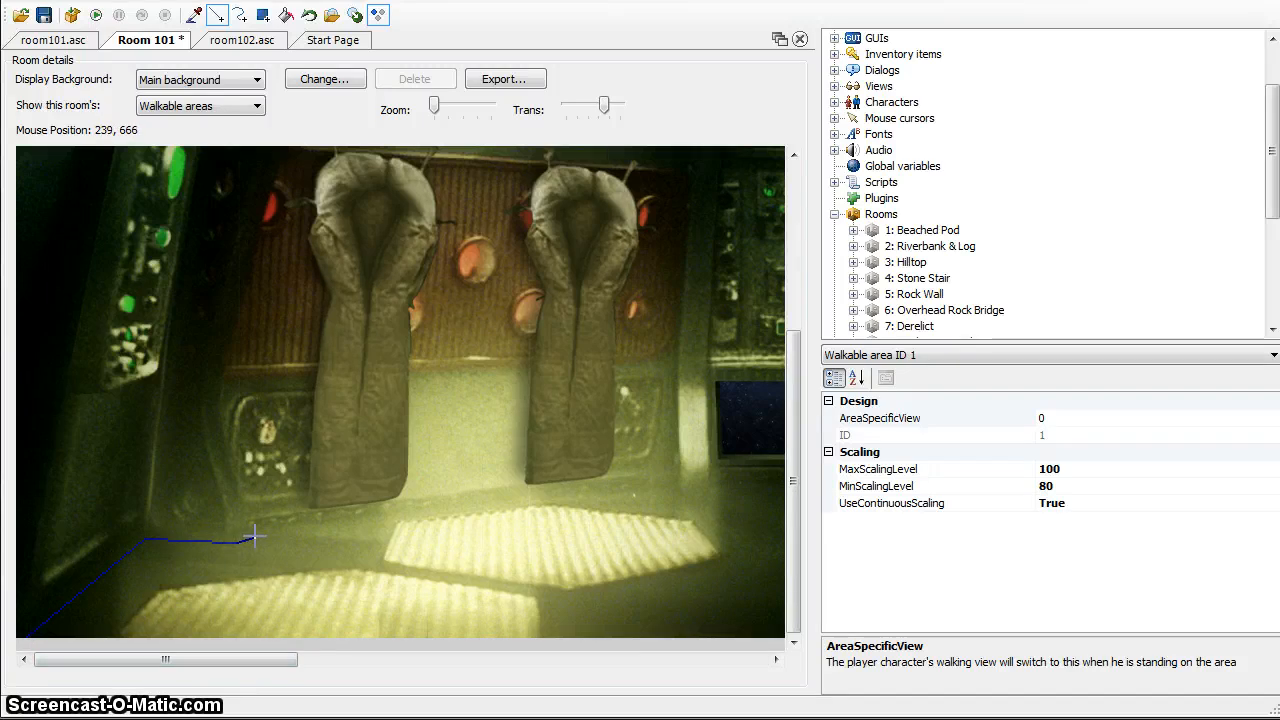
{"action": "mouse_move", "coordinate": [258, 533]}
{"action": "left_mouse_down"}
{"action": "mouse_move", "coordinate": [465, 538]}
{"action": "mouse_move", "coordinate": [670, 488]}
{"action": "left_mouse_up"}
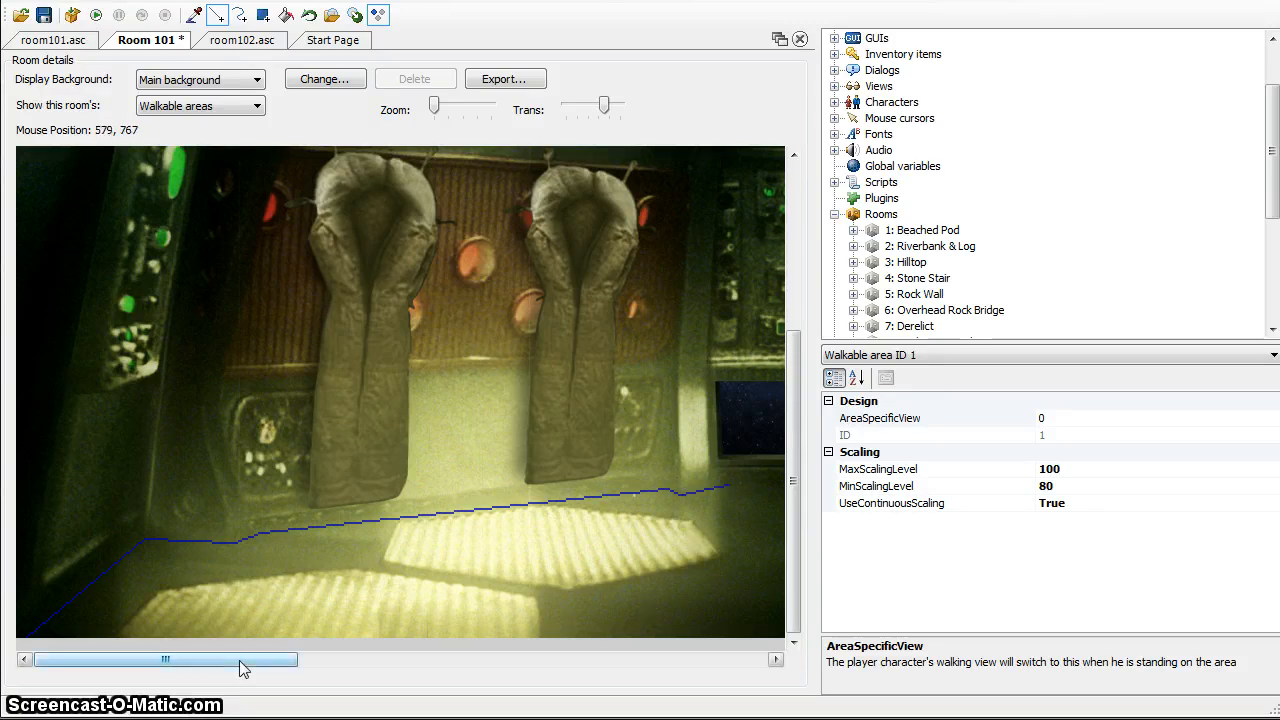
Continue the walkable area outline with straight lines along the airlock's base and around the left and front rim of the ladder hatch
{"action": "left_click_drag", "start_coordinate": [243, 660], "coordinate": [437, 662]}
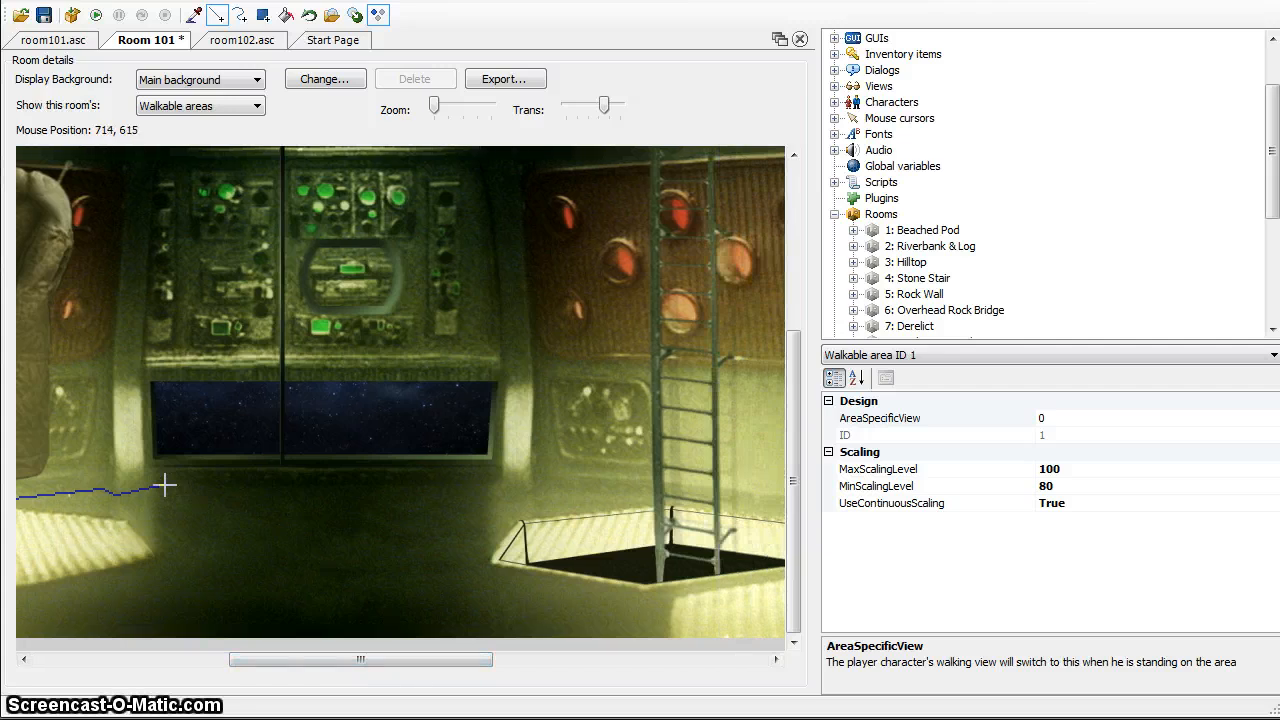
{"action": "left_click_drag", "start_coordinate": [163, 485], "coordinate": [397, 482]}
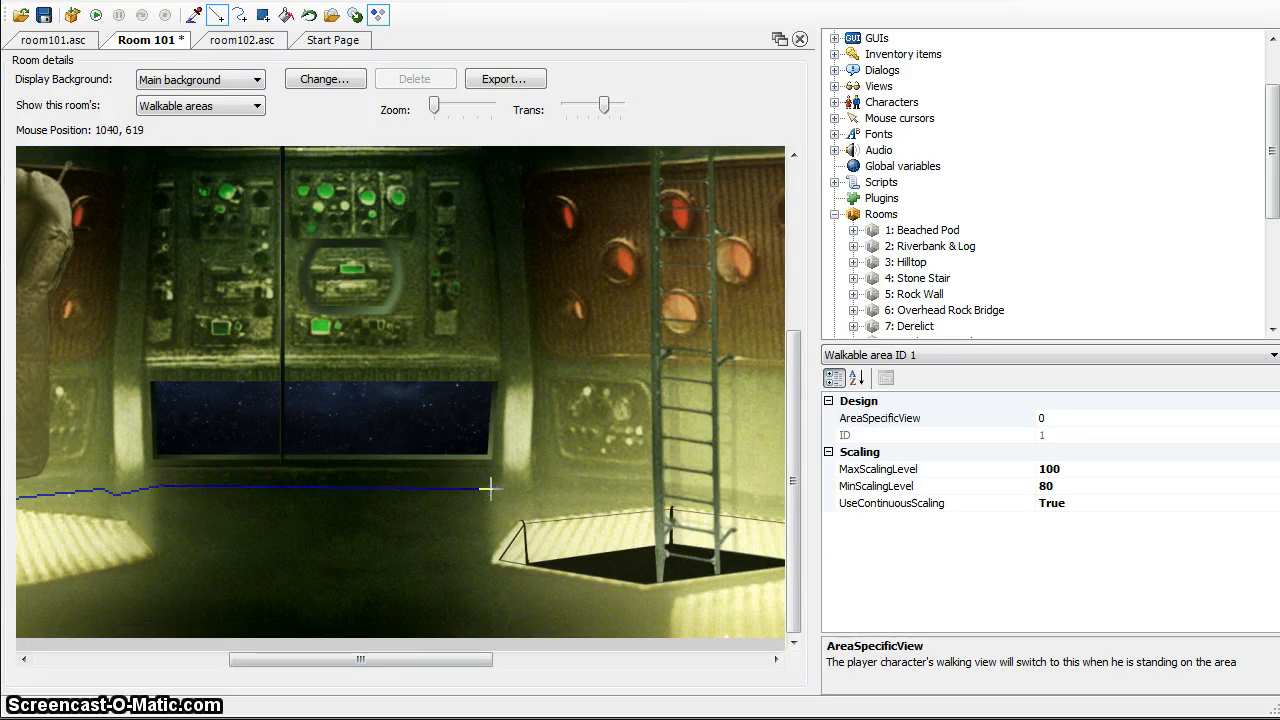
{"action": "left_click_drag", "start_coordinate": [498, 494], "coordinate": [540, 497]}
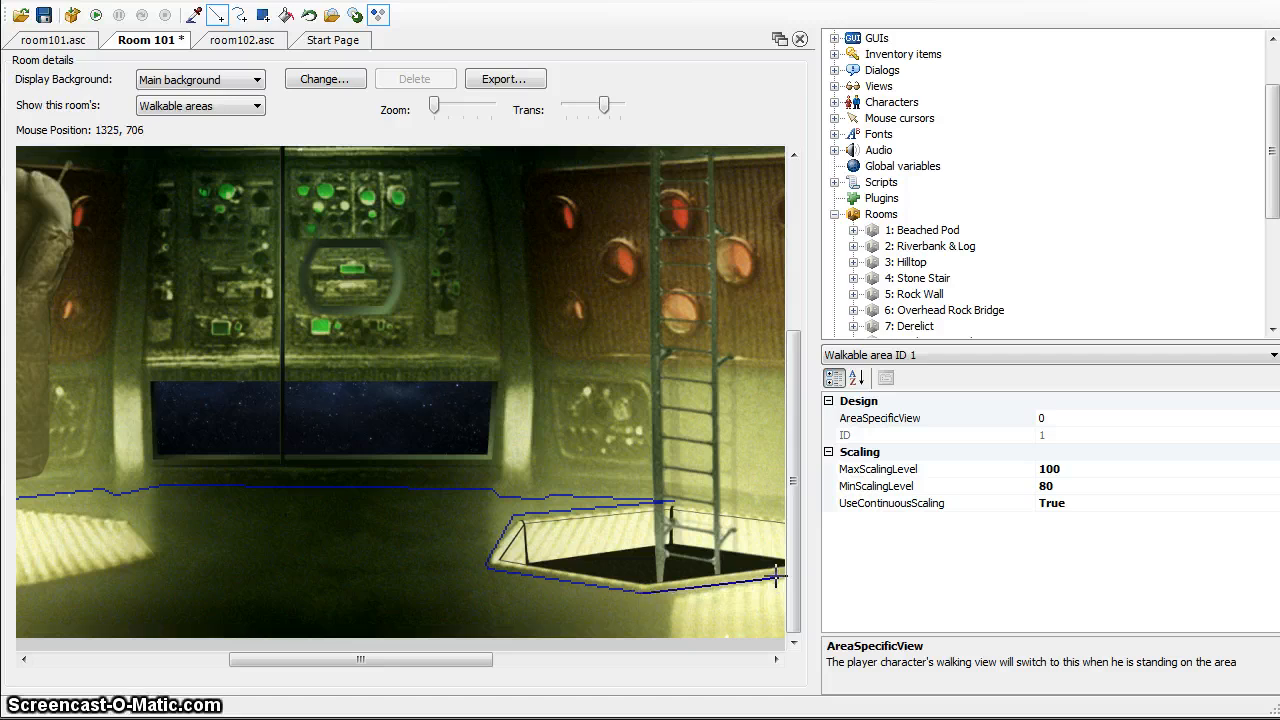
Finish the walkable area outline from the hatch's right rim along the base of the right wall to the room's right edge
{"action": "left_click", "coordinate": [635, 659]}
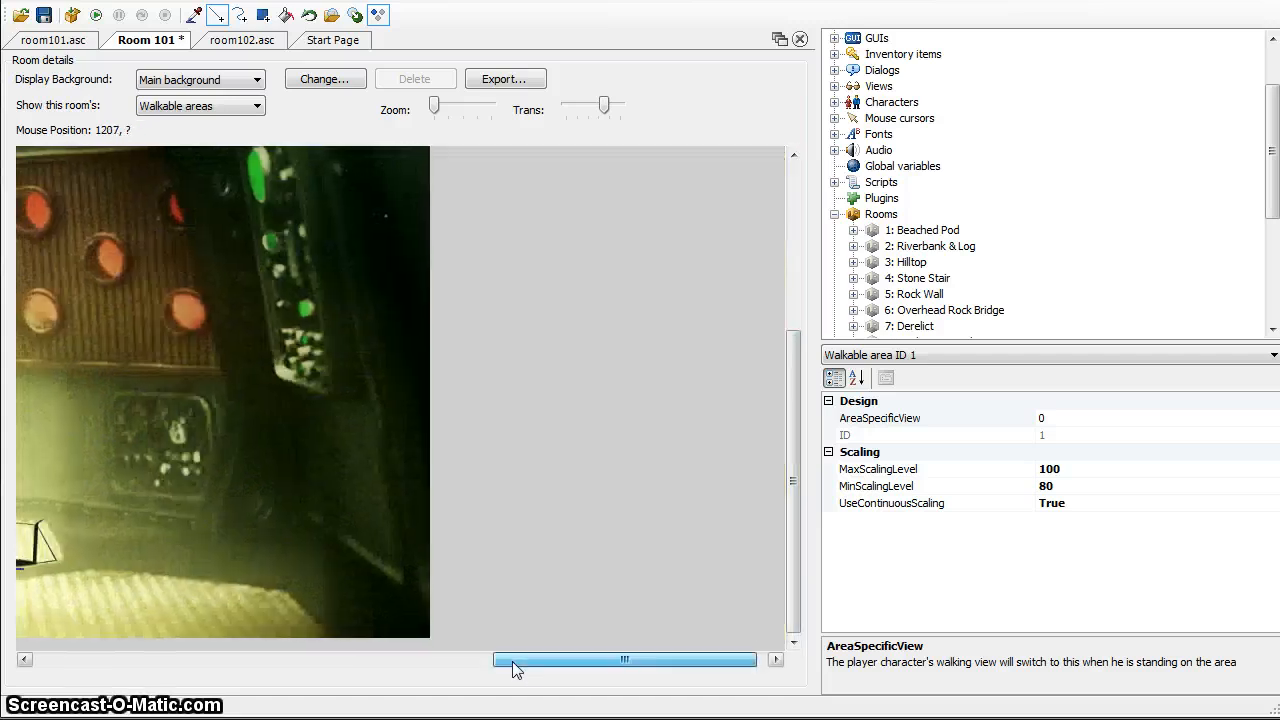
{"action": "left_click_drag", "start_coordinate": [512, 661], "coordinate": [403, 661]}
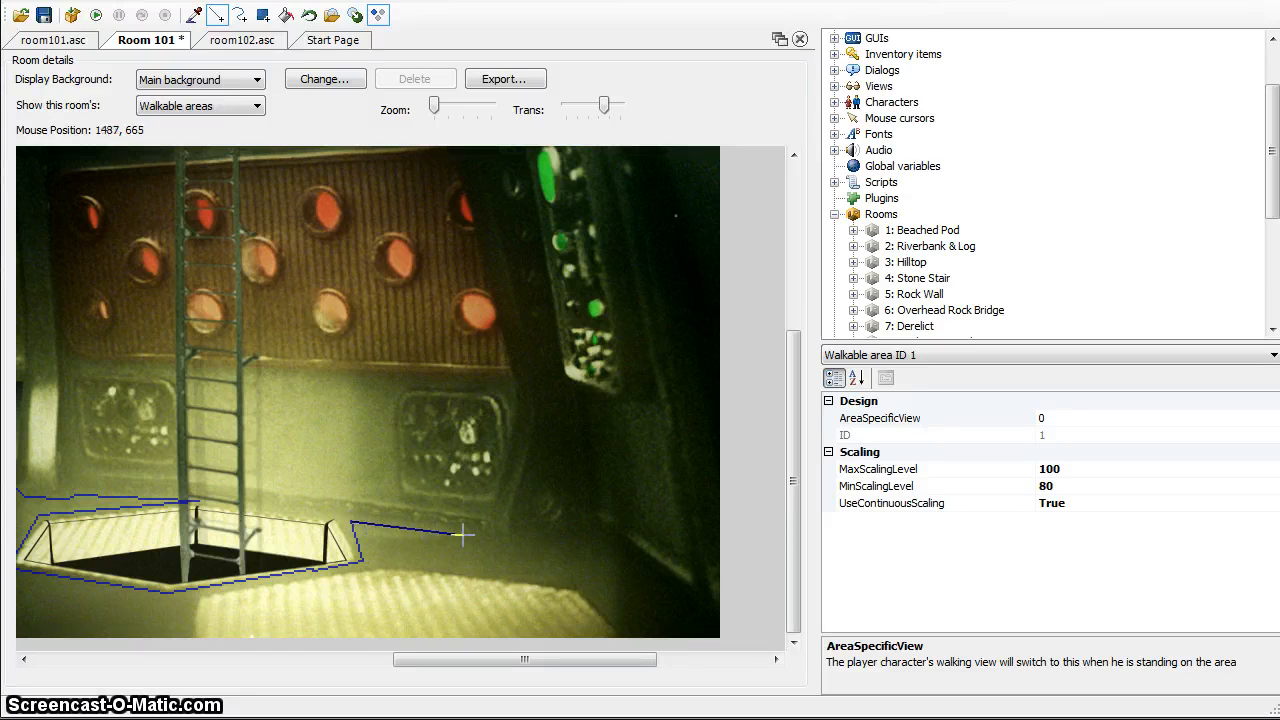
{"action": "left_click", "coordinate": [595, 535]}
Fill the outlined floor with walkable area 1, leaving the ladder hatch out
{"action": "left_click_drag", "start_coordinate": [520, 660], "coordinate": [158, 660]}
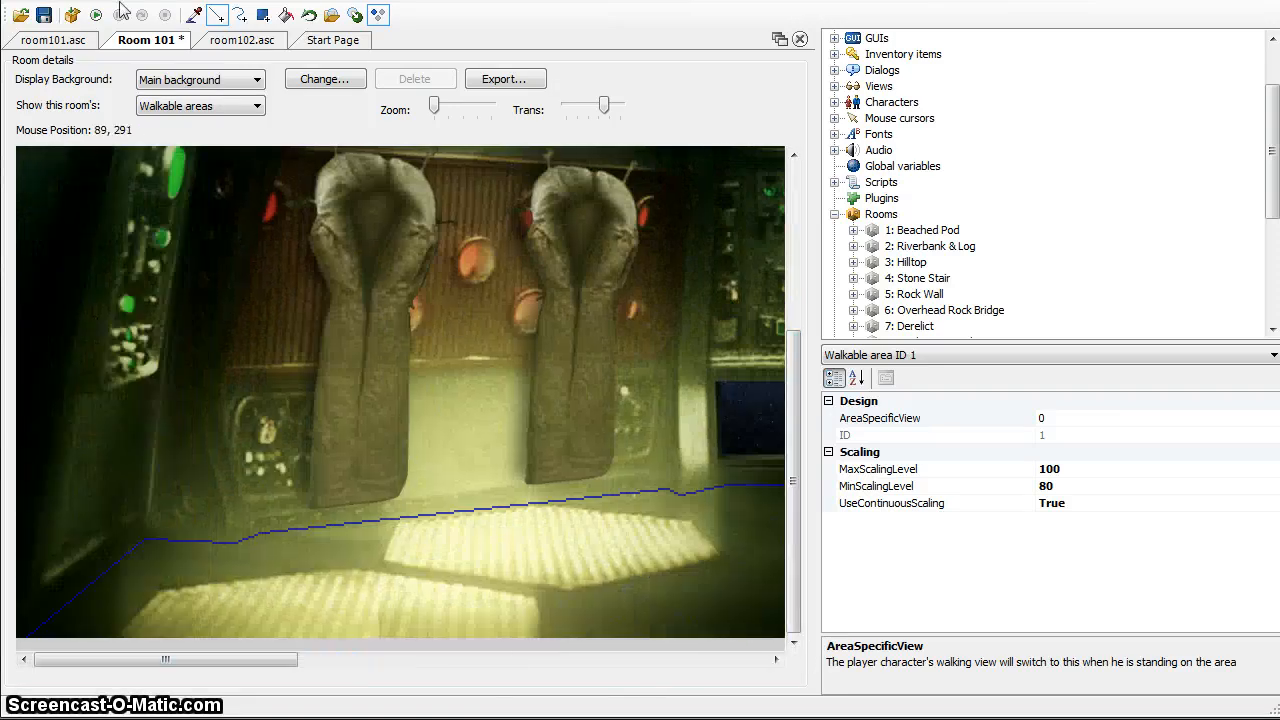
{"action": "left_click", "coordinate": [285, 14]}
{"action": "left_click", "coordinate": [543, 534]}
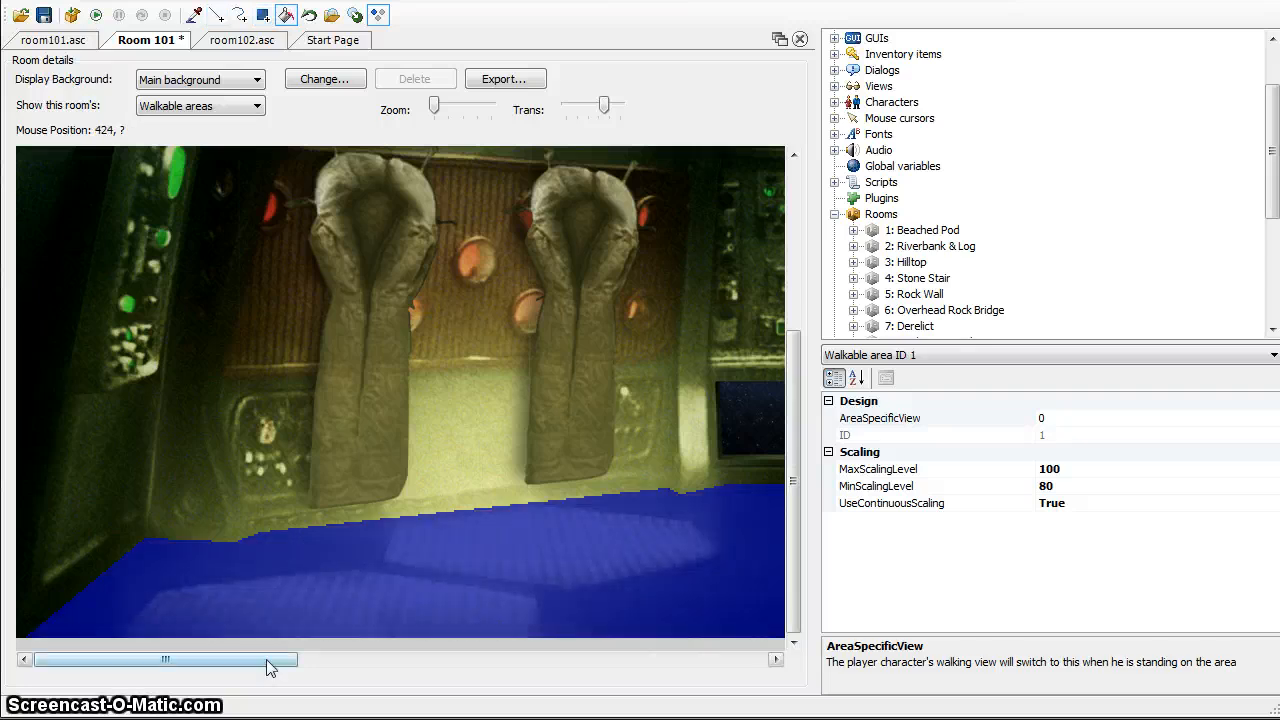
Examine the filled walkable area across the whole room, from the hanging suits past the airlock to the ladder hatch and right wall
{"action": "left_click_drag", "start_coordinate": [271, 662], "coordinate": [266, 716]}
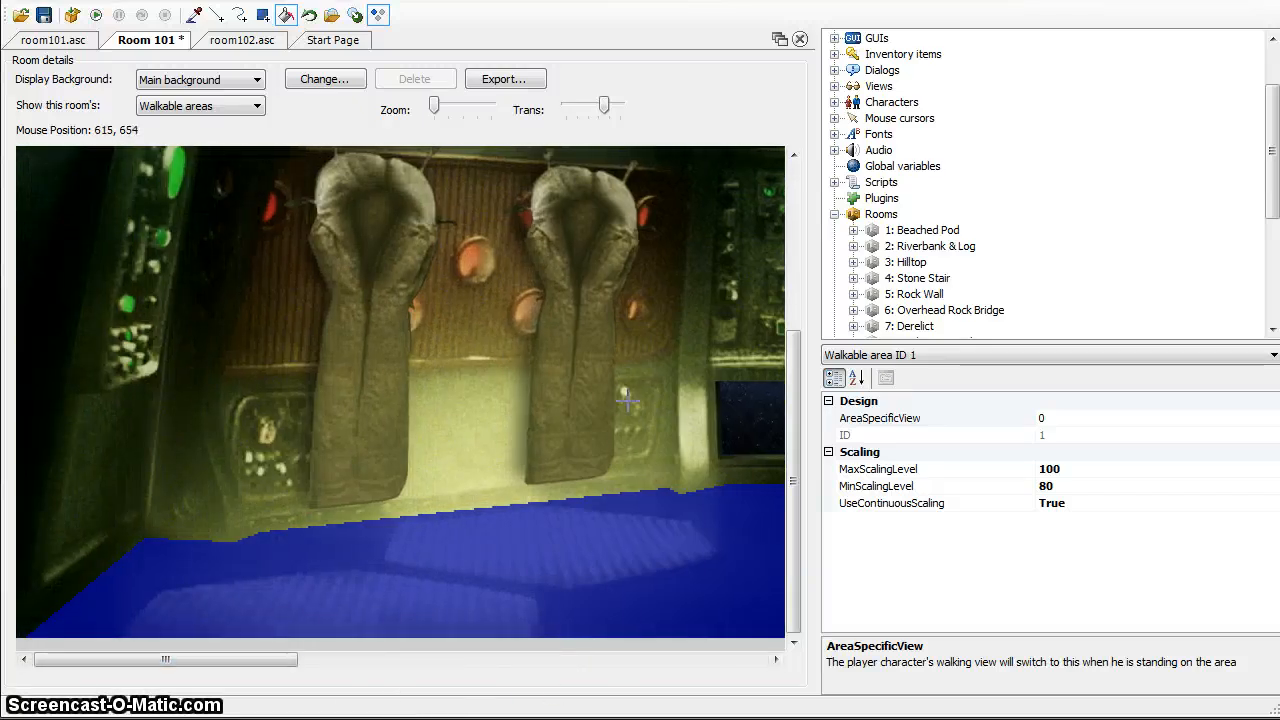
{"action": "left_click_drag", "start_coordinate": [793, 347], "coordinate": [789, 307]}
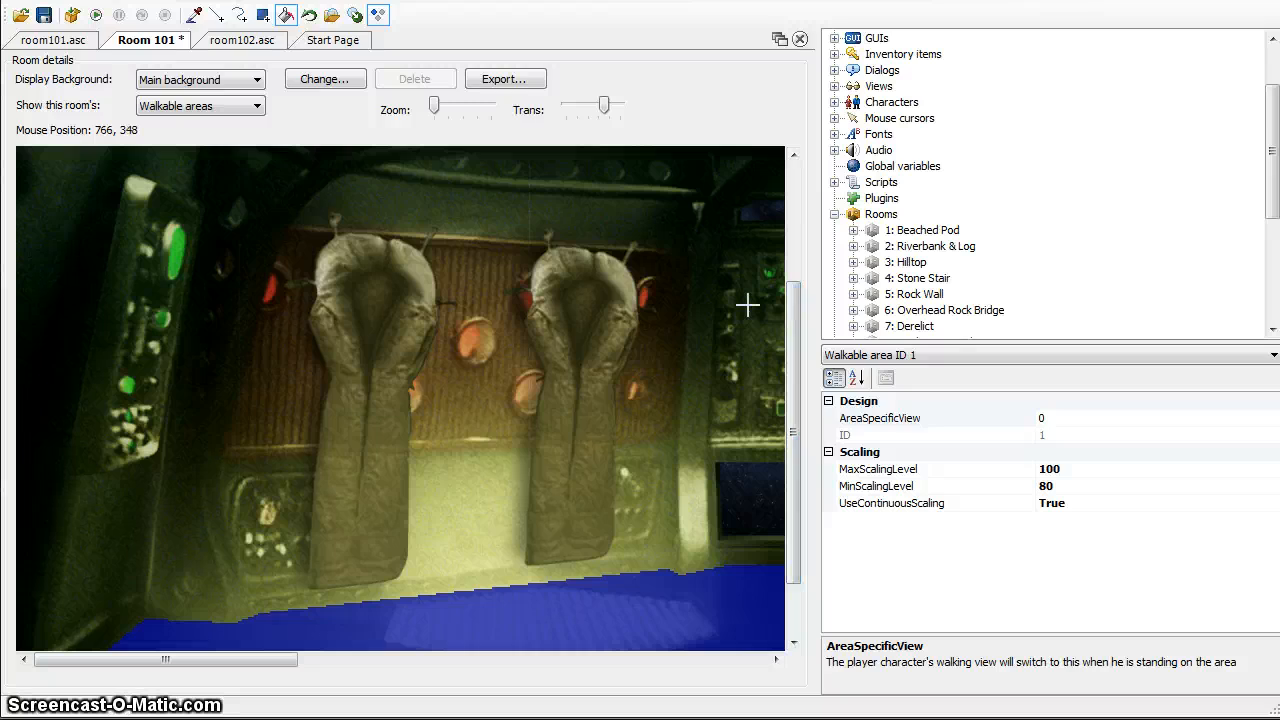
{"action": "left_click_drag", "start_coordinate": [216, 659], "coordinate": [240, 690]}
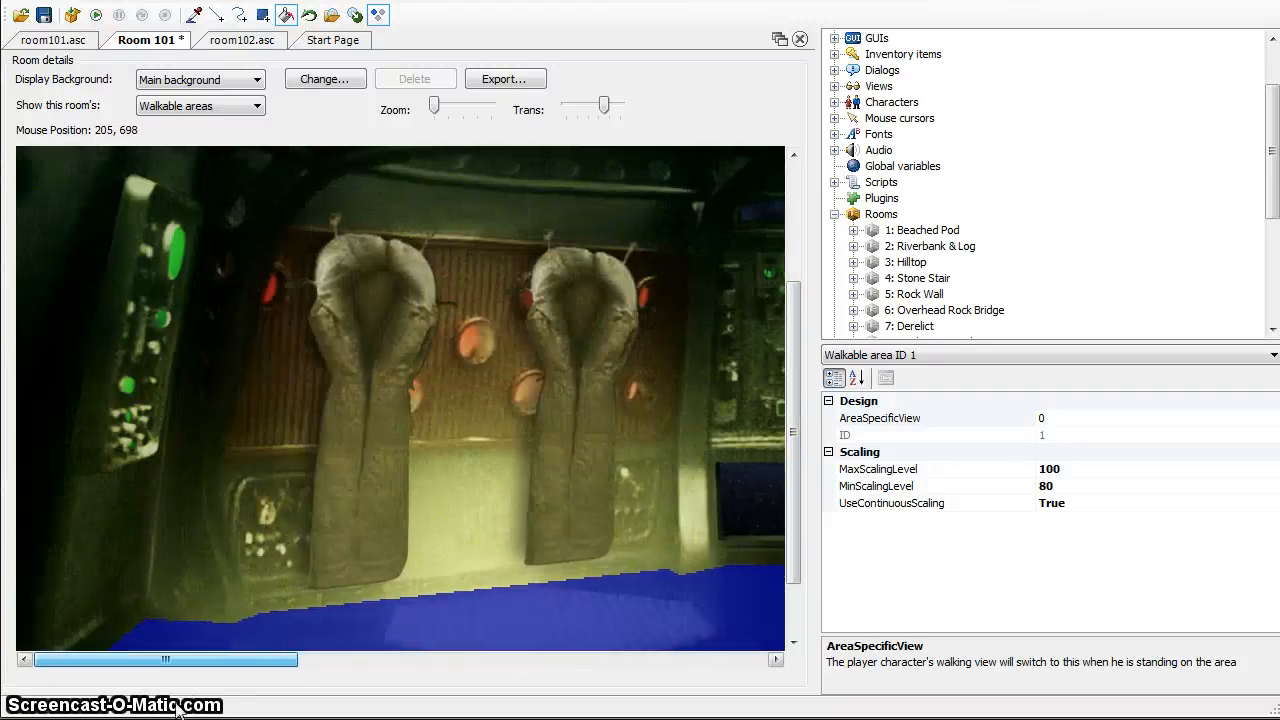
{"action": "mouse_move", "coordinate": [789, 400]}
{"action": "left_mouse_down"}
{"action": "mouse_move", "coordinate": [788, 485]}
{"action": "mouse_move", "coordinate": [798, 277]}
{"action": "mouse_move", "coordinate": [781, 412]}
{"action": "left_mouse_up"}
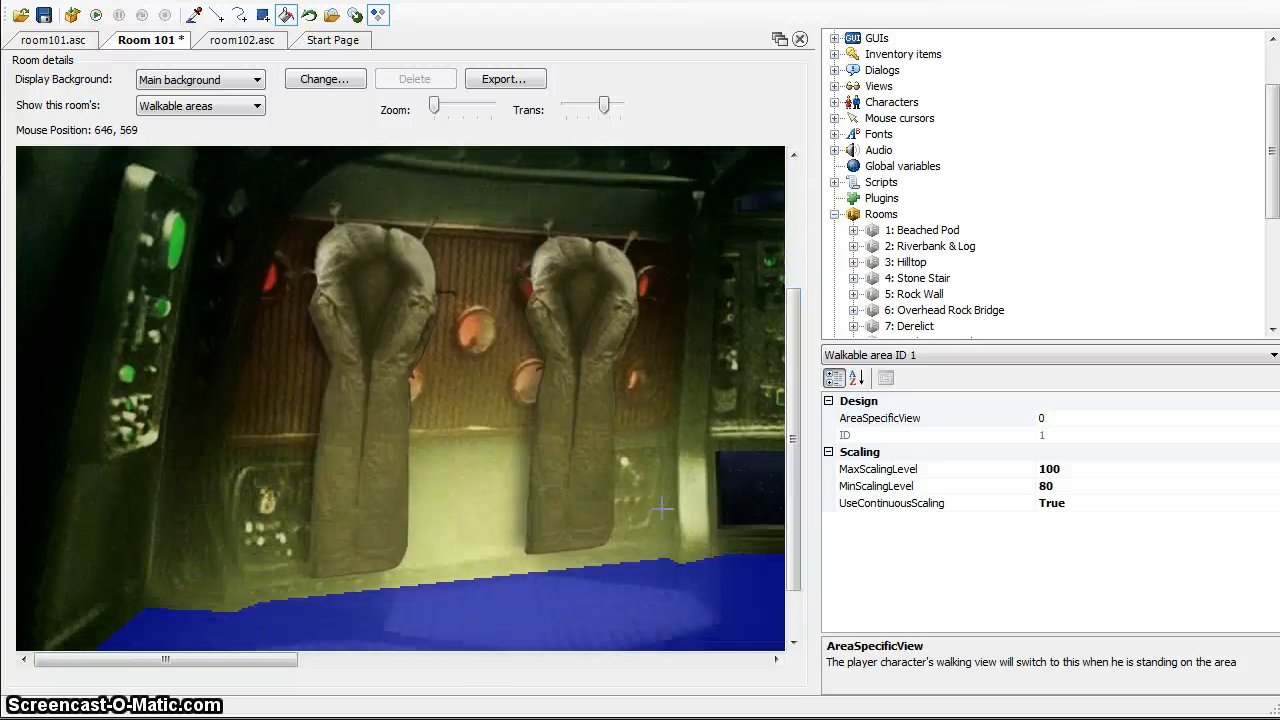
{"action": "left_click", "coordinate": [485, 659]}
{"action": "left_click_drag", "start_coordinate": [485, 658], "coordinate": [537, 647]}
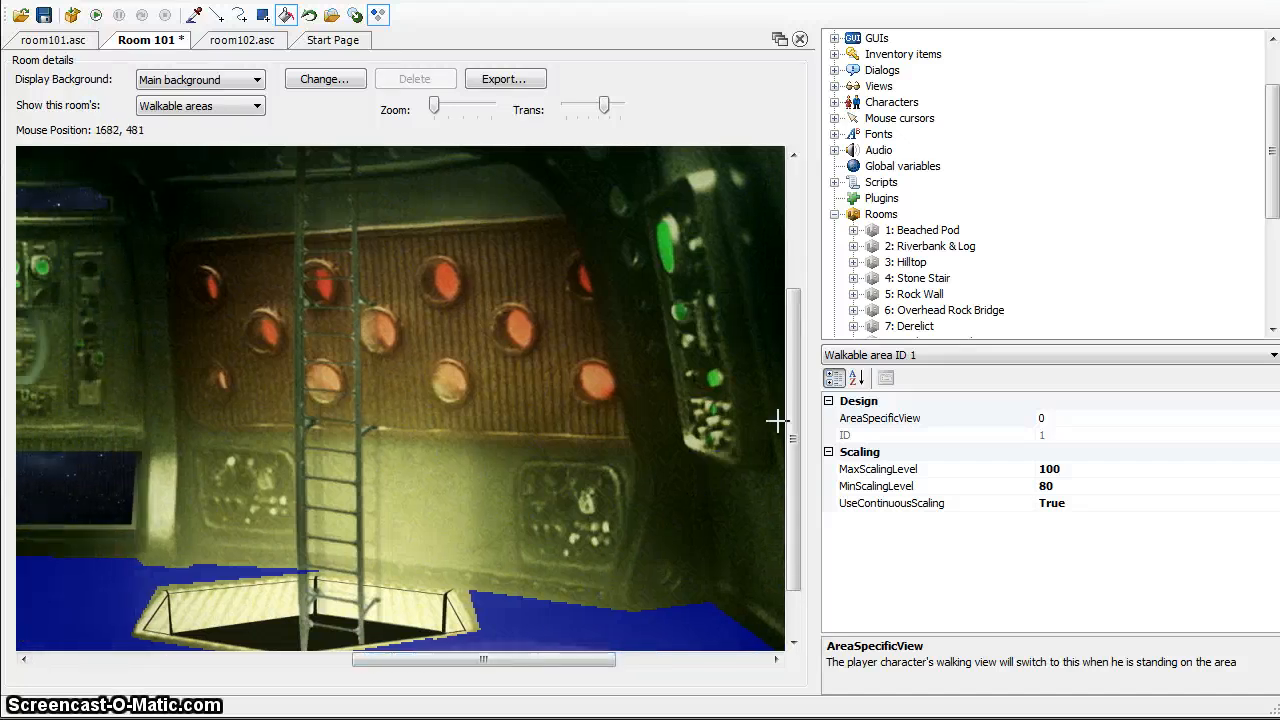
{"action": "left_click_drag", "start_coordinate": [794, 429], "coordinate": [786, 486]}
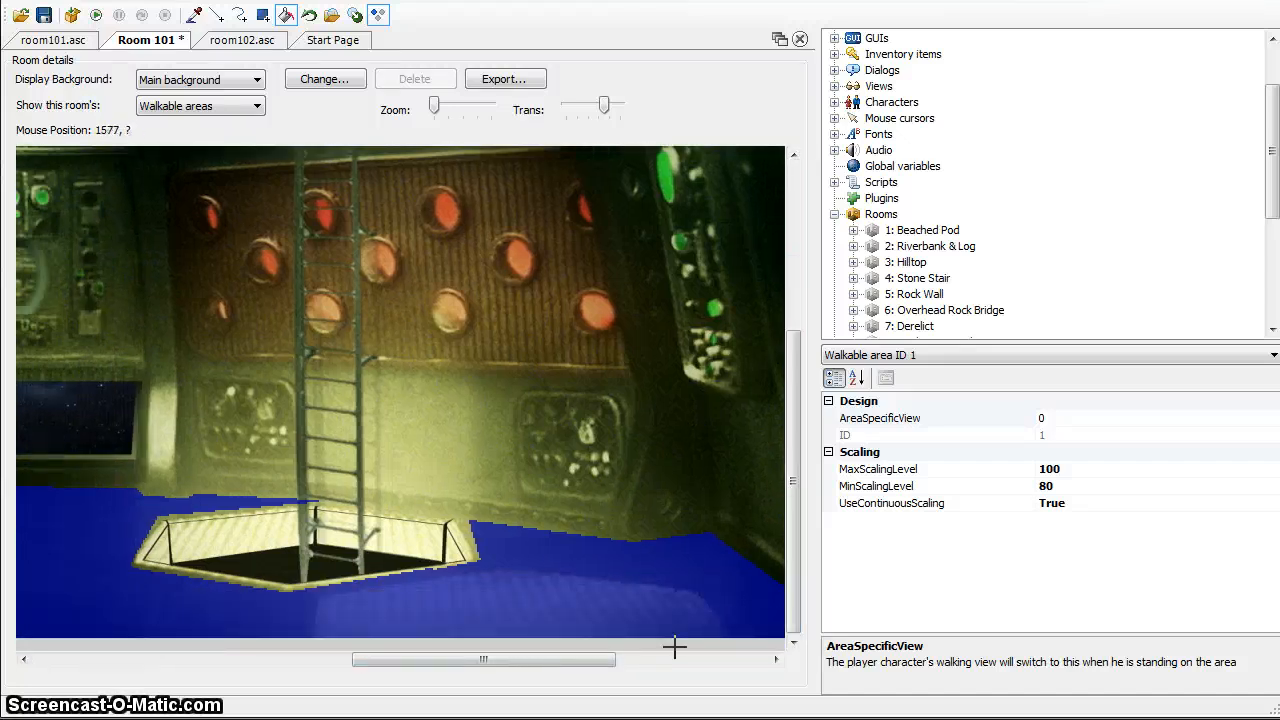
{"action": "left_click_drag", "start_coordinate": [600, 659], "coordinate": [437, 712]}
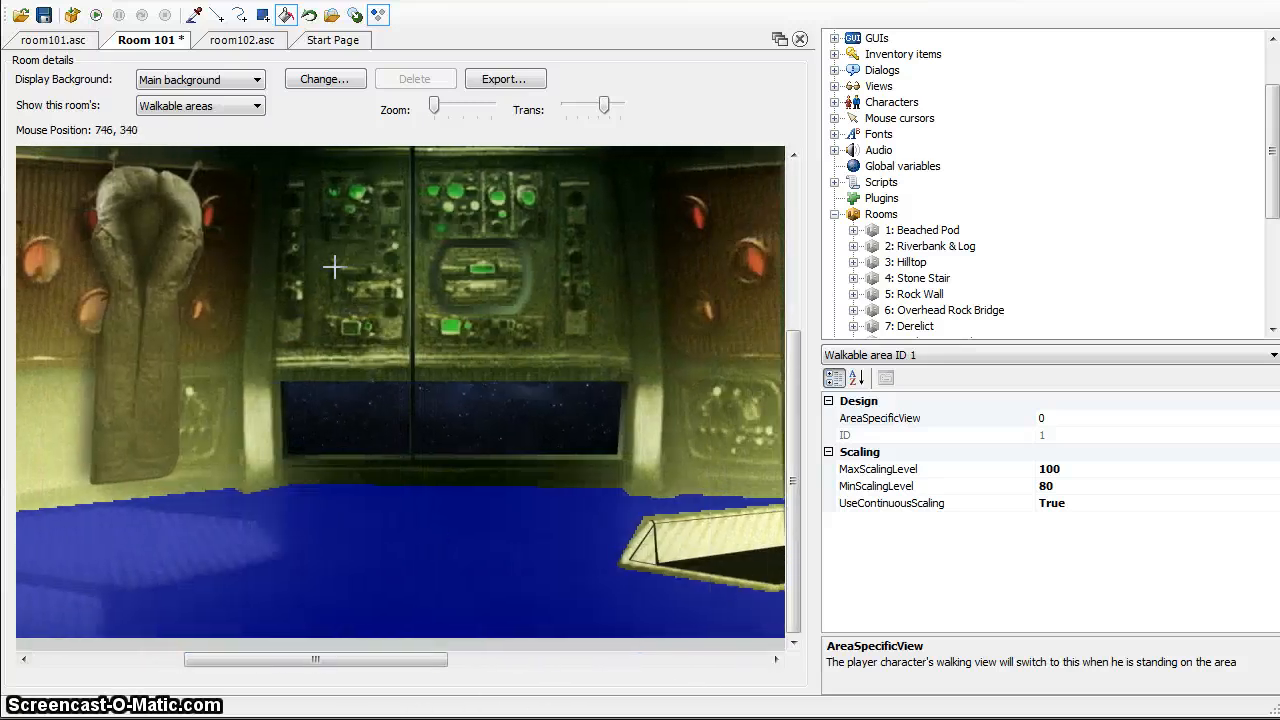
{"action": "mouse_move", "coordinate": [796, 262]}
{"action": "left_mouse_down"}
{"action": "mouse_move", "coordinate": [795, 315]}
{"action": "mouse_move", "coordinate": [798, 276]}
{"action": "left_mouse_up"}
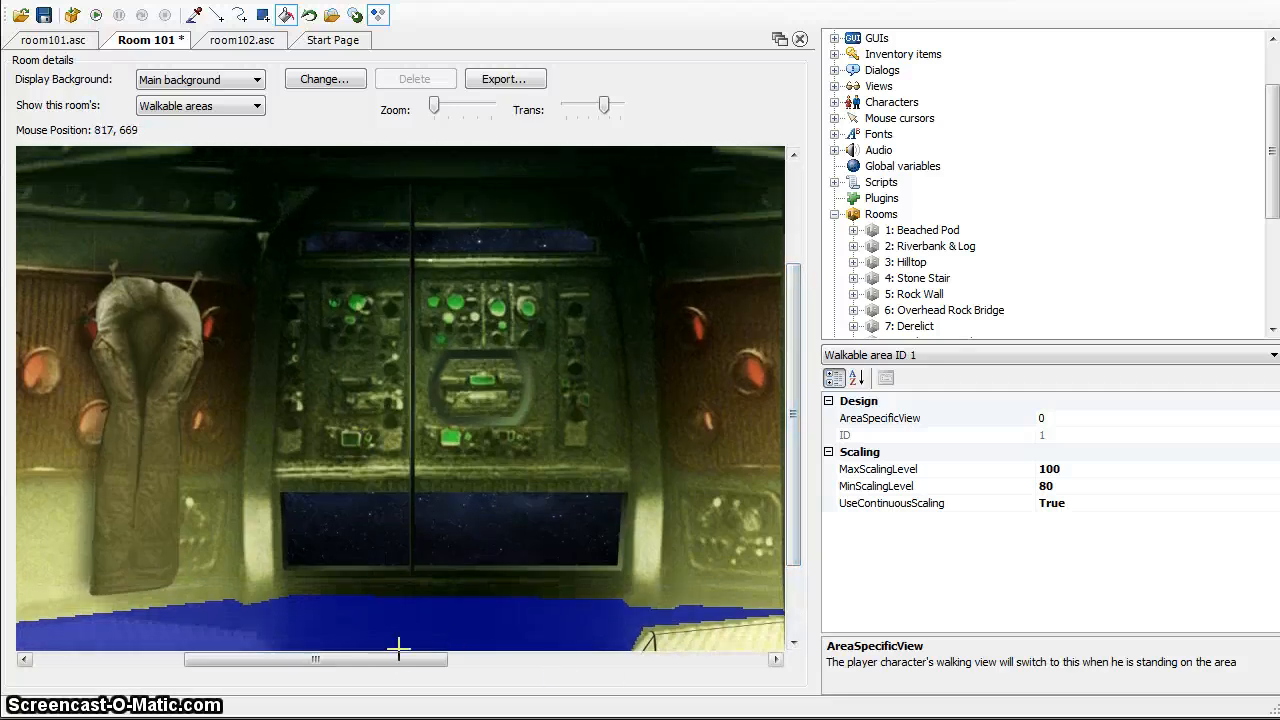
{"action": "left_click_drag", "start_coordinate": [394, 659], "coordinate": [230, 690]}
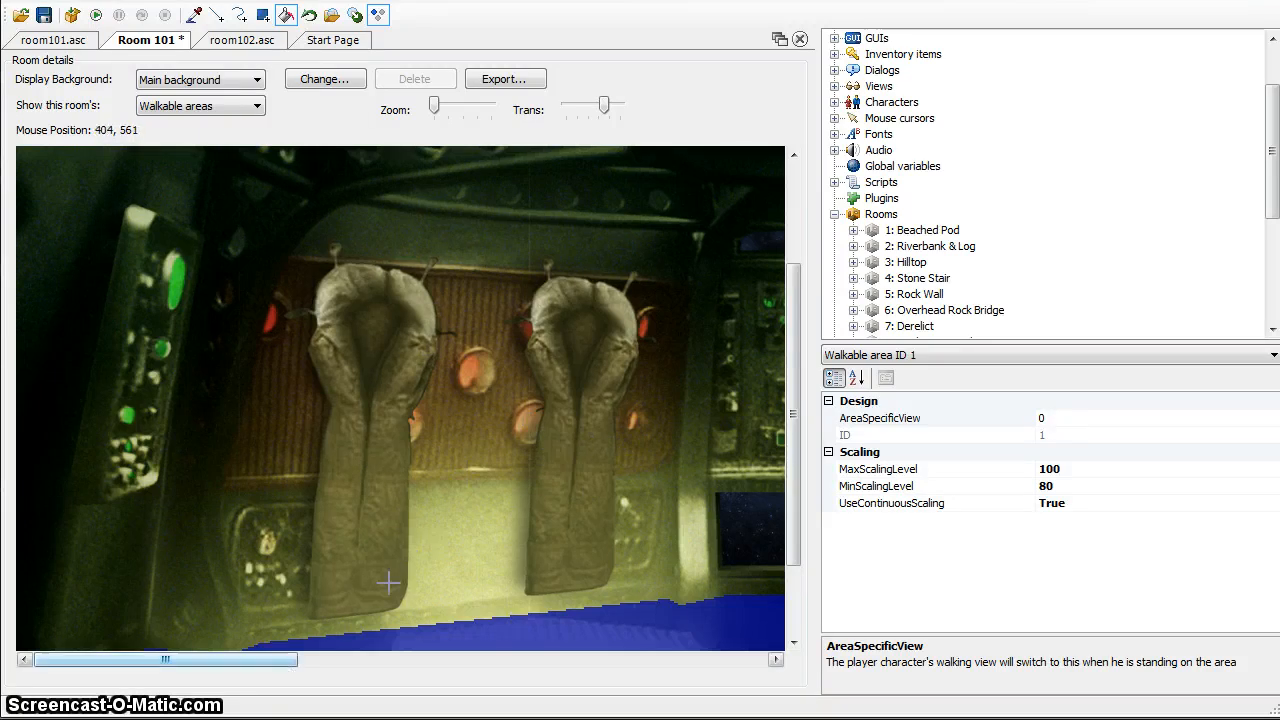
{"action": "left_click_drag", "start_coordinate": [277, 661], "coordinate": [258, 685]}
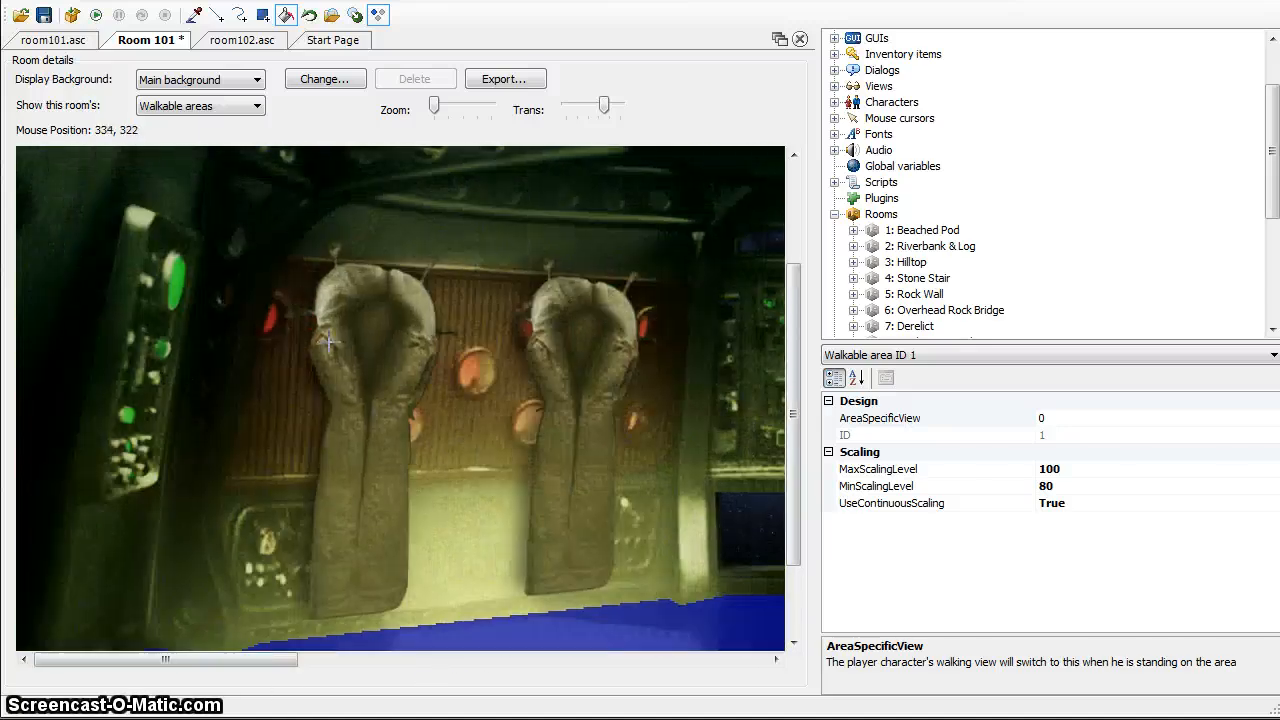